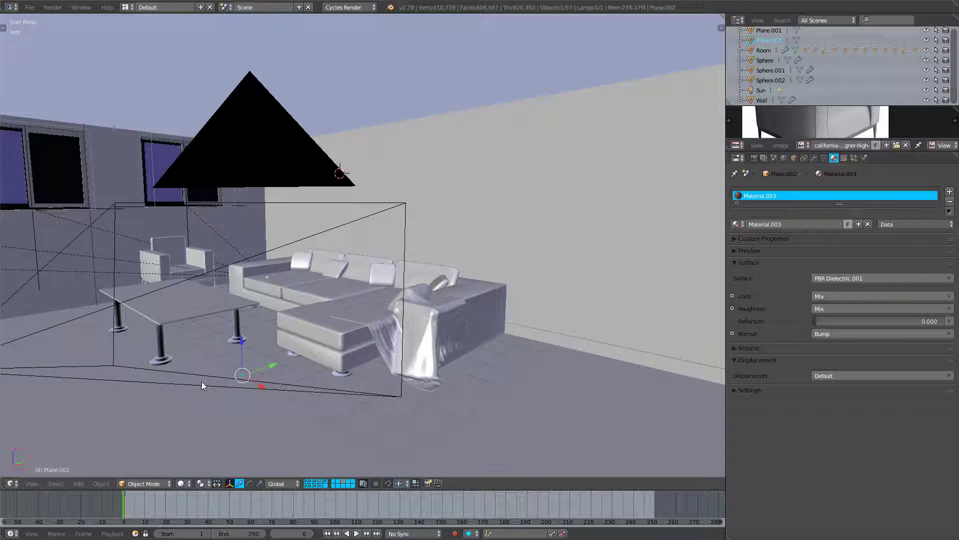
pyautogui.moveTo(339, 398); pyautogui.dragTo(403, 371, button='middle')
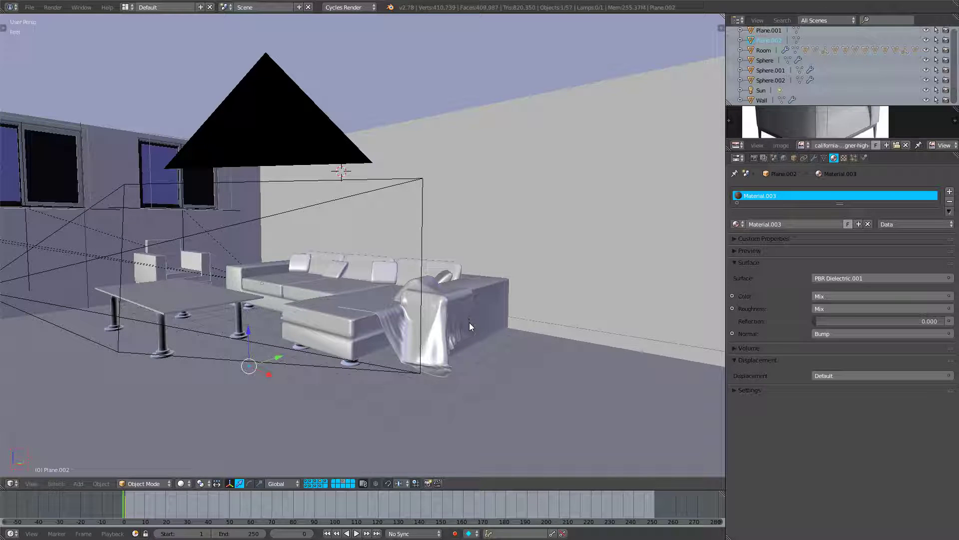
pyautogui.moveTo(570, 358); pyautogui.dragTo(356, 373, button='middle')
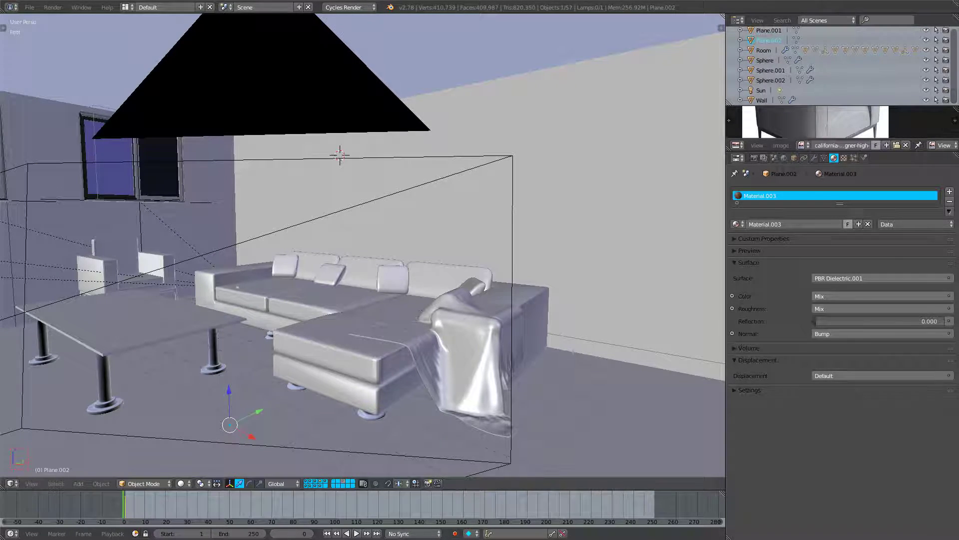
# Switch to File Explorer and open the Wood folder inside Blender Matierals.
pyautogui.hotkey('alt', 'Tab')
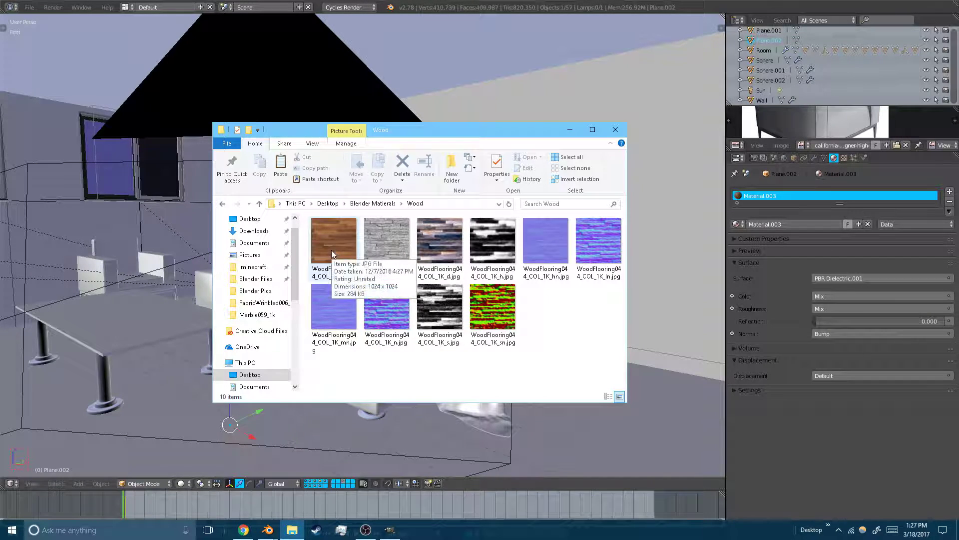
pyautogui.rightClick(293, 529)
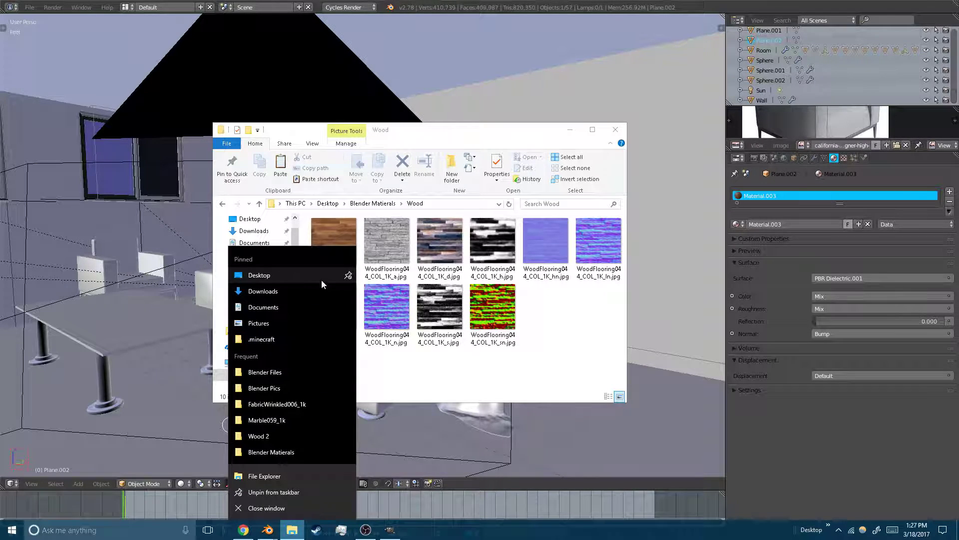
pyautogui.moveTo(442, 135); pyautogui.dragTo(0, 181)
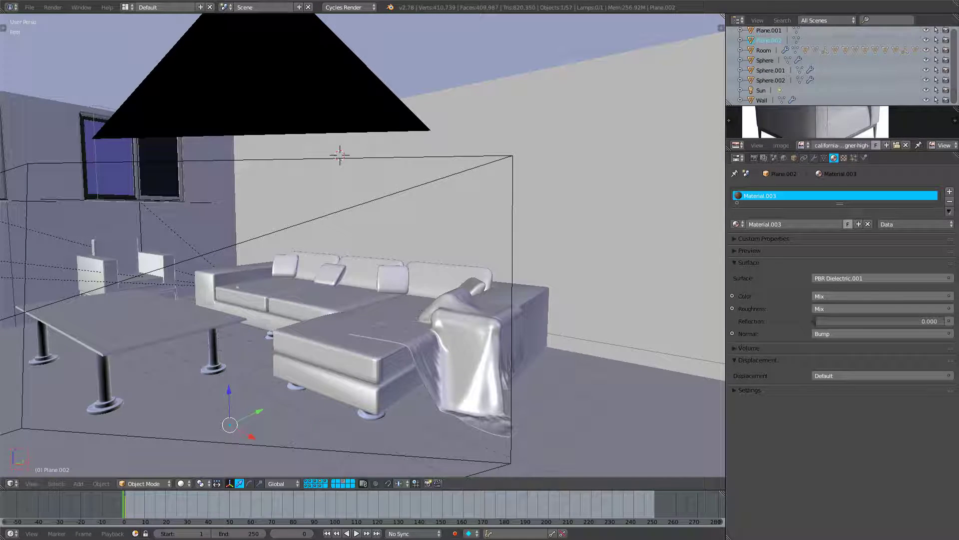
pyautogui.moveTo(958, 216); pyautogui.dragTo(541, 254)
pyautogui.doubleClick(680, 281)
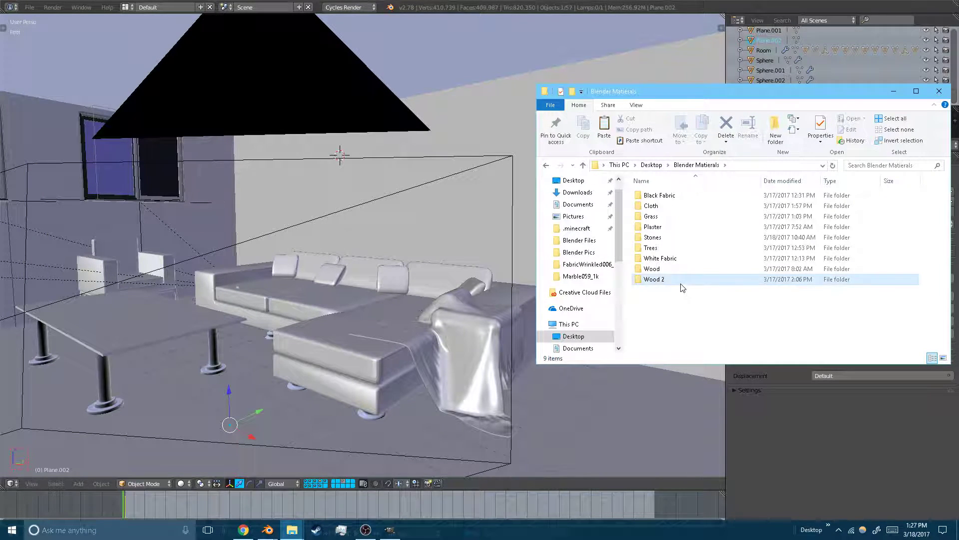
pyautogui.press('BackSpace')
pyautogui.doubleClick(680, 271)
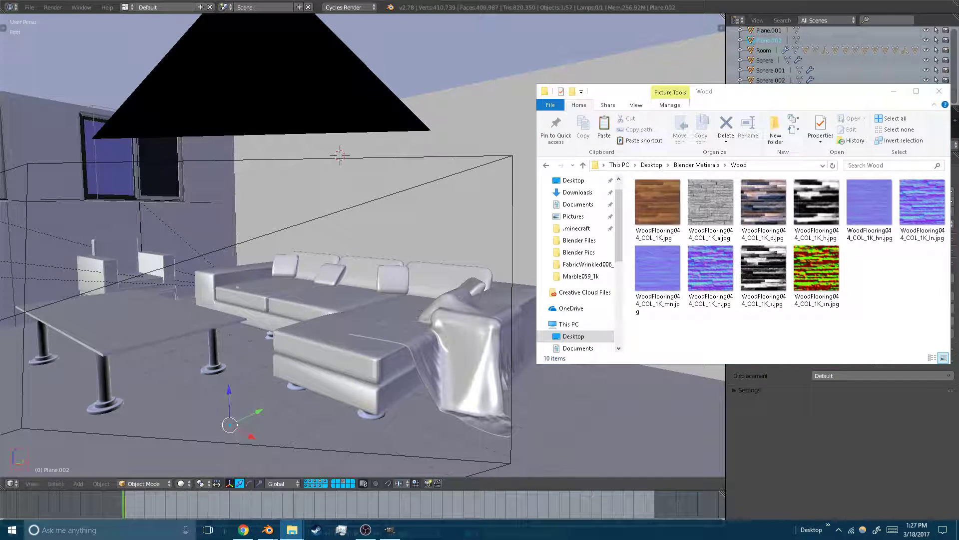
# Compare the source files in WoodFlooring044_1k with the texture maps in the Wood folder, and return to Blender.
pyautogui.moveTo(0, 18); pyautogui.dragTo(325, 90)
pyautogui.moveTo(729, 92); pyautogui.dragTo(698, 93)
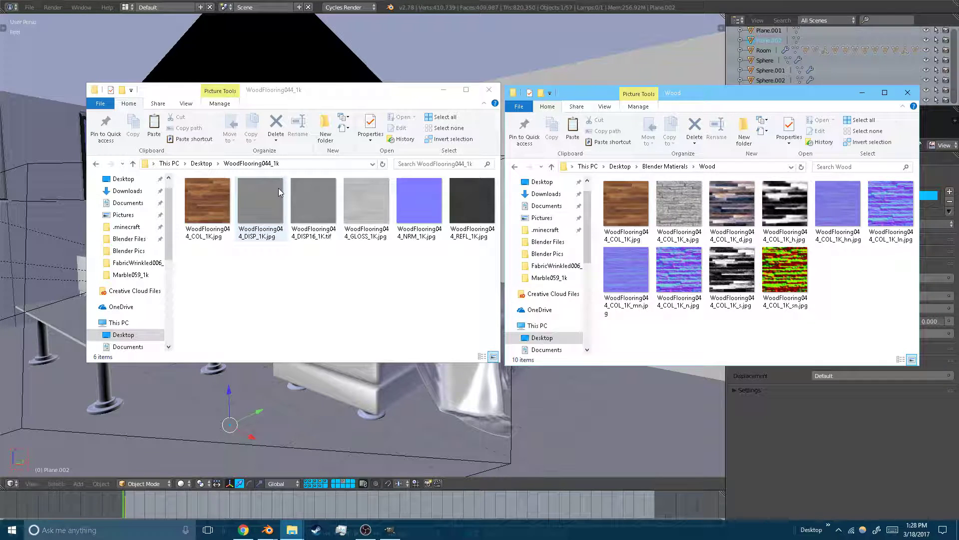
pyautogui.click(493, 91)
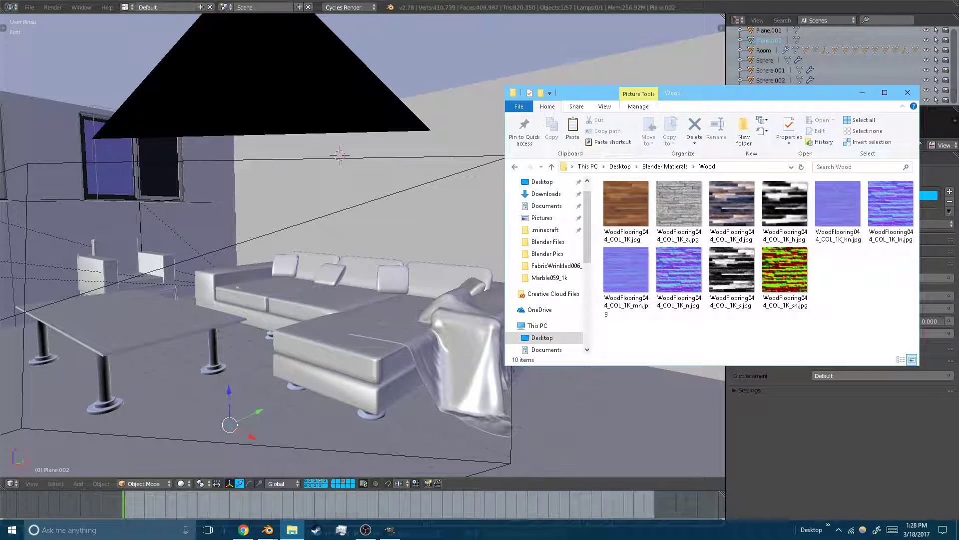
pyautogui.click(119, 244)
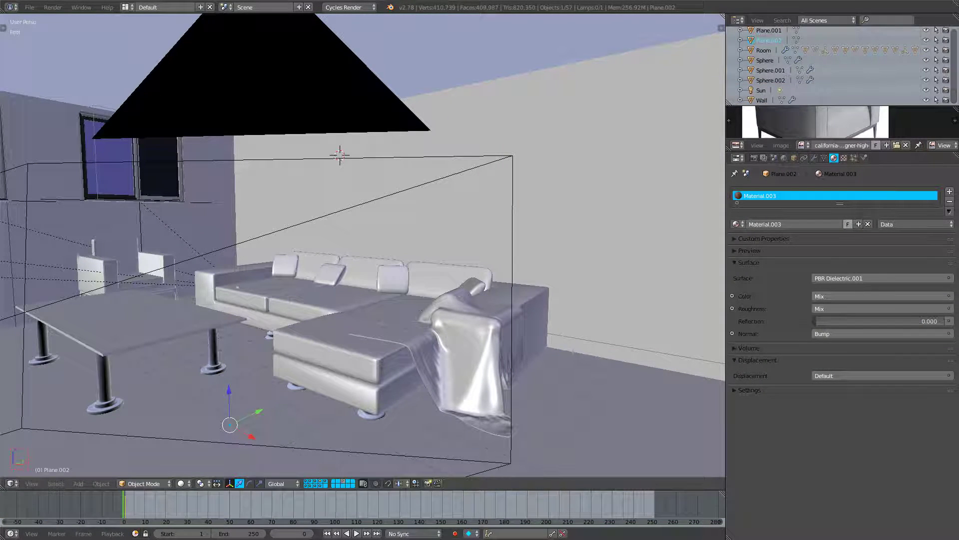
# Open WoodFlooring044_COL_1K.jpg from the Wood folder in GIMP.
pyautogui.hotkey('alt', 'Tab')
pyautogui.moveTo(0, 62); pyautogui.dragTo(588, 86)
pyautogui.moveTo(503, 188); pyautogui.dragTo(190, 164)
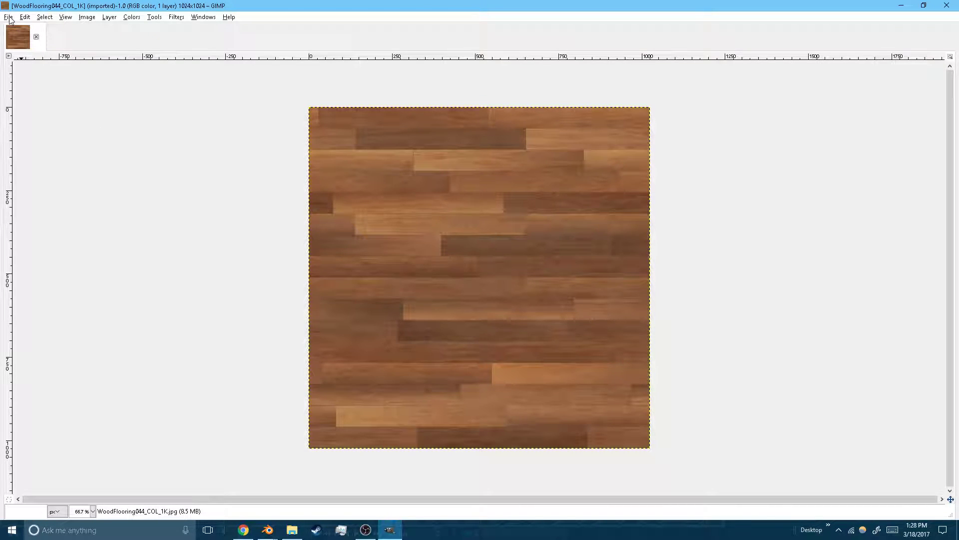
# Generate the wood's texture maps with the InsaneBump filter using the Normal preset, and return to Blender with GIMP closed.
pyautogui.click(174, 18)
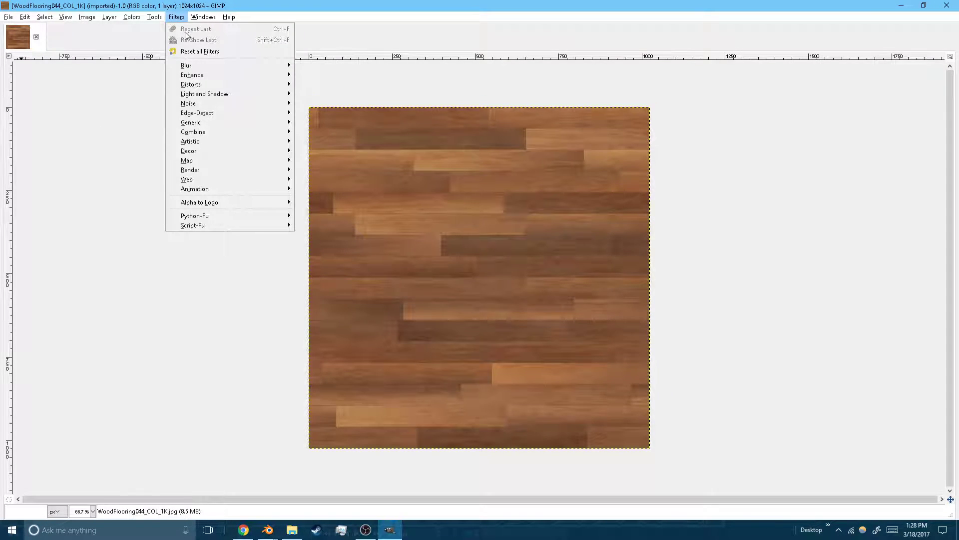
pyautogui.moveTo(208, 162)
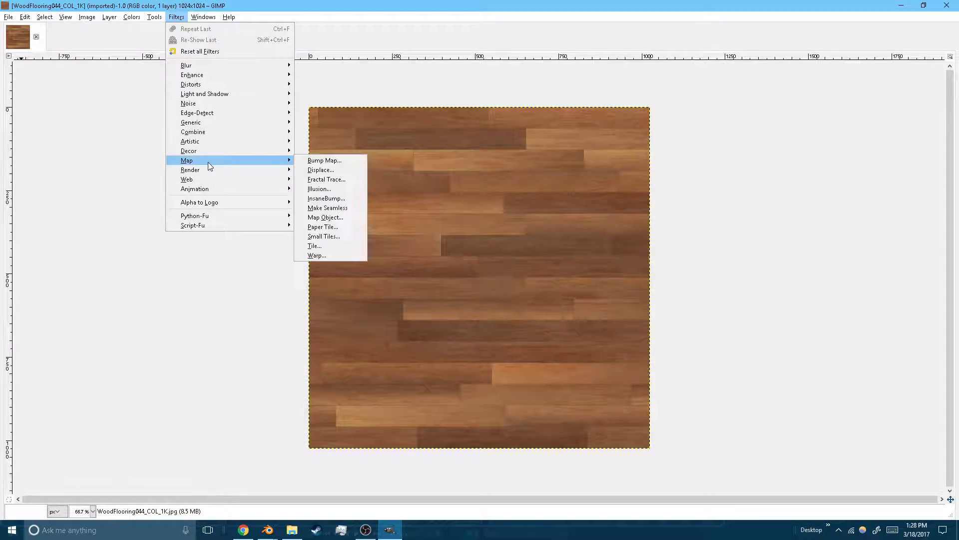
pyautogui.click(339, 199)
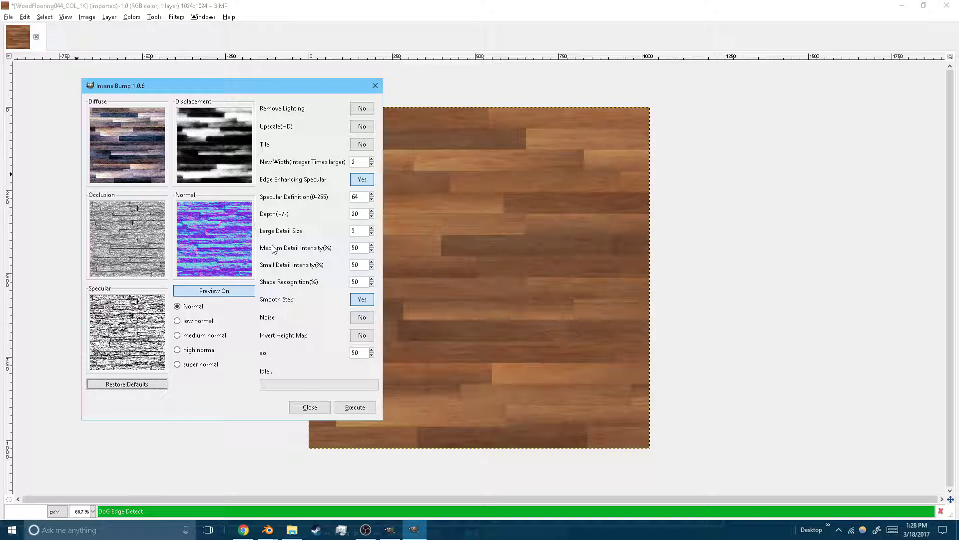
pyautogui.click(356, 411)
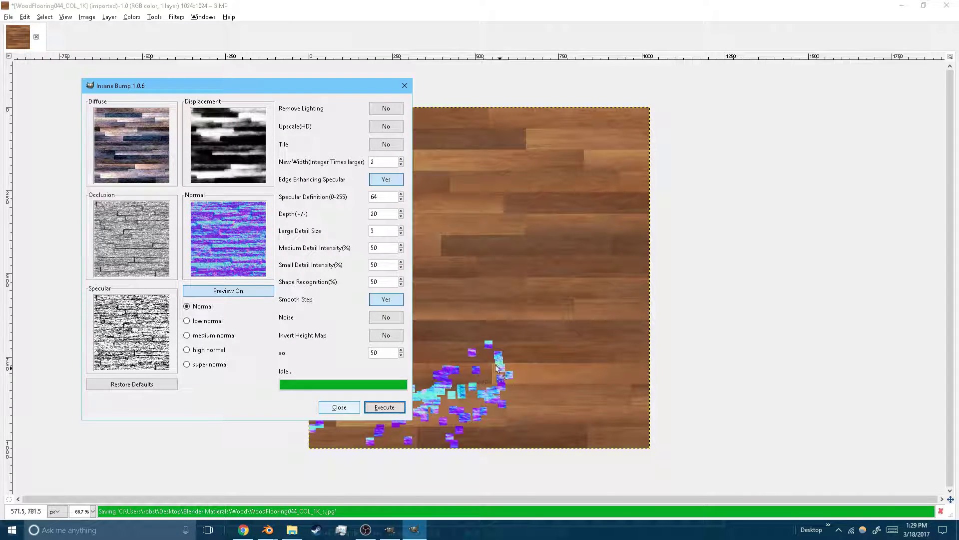
pyautogui.click(406, 84)
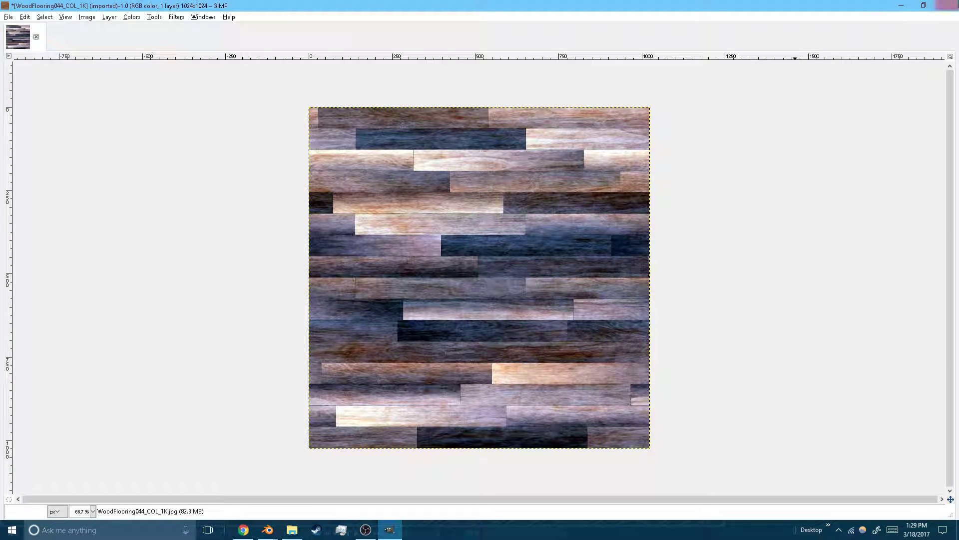
pyautogui.click(947, 5)
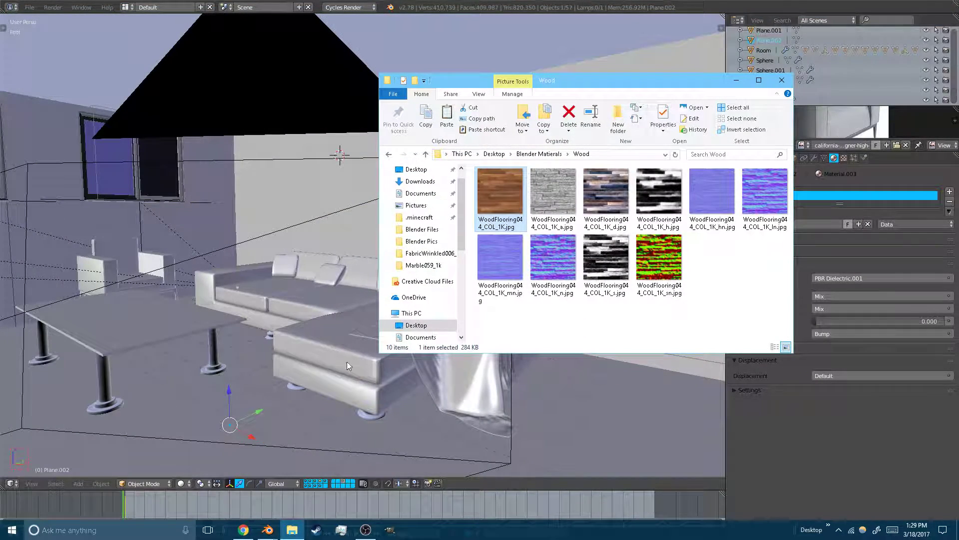
pyautogui.click(737, 81)
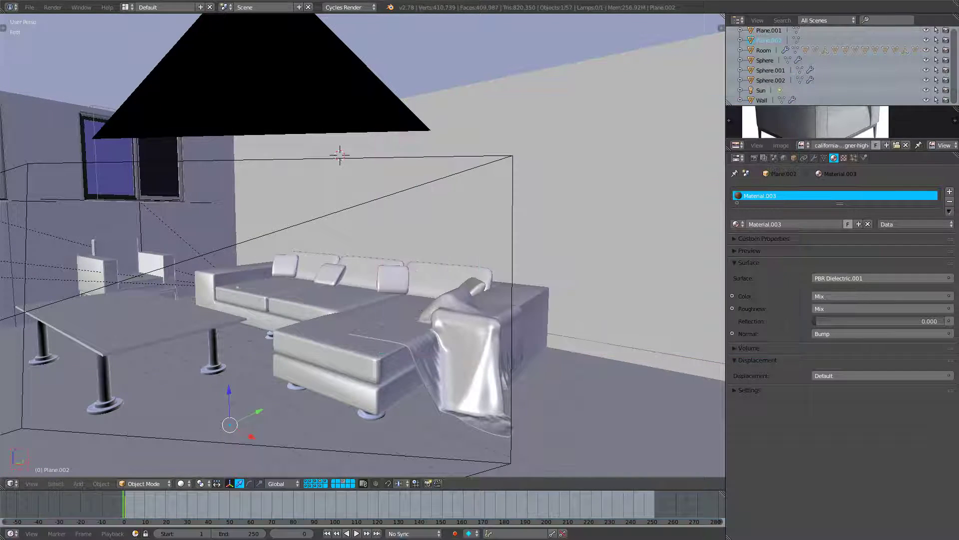
# Change the screen layout to Node.
pyautogui.click(132, 8)
pyautogui.click(142, 51)
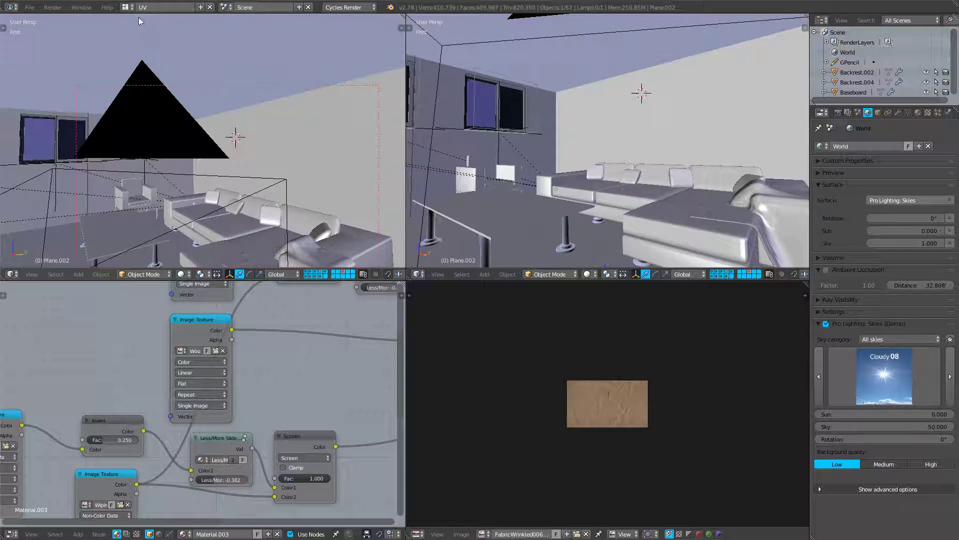
pyautogui.click(125, 8)
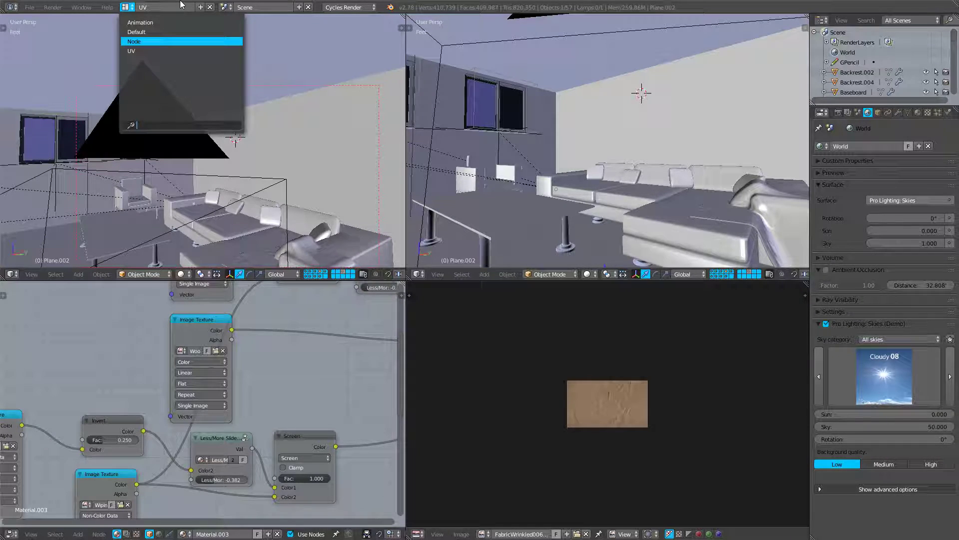
pyautogui.press('Return')
pyautogui.scroll(-10, 615, 145)
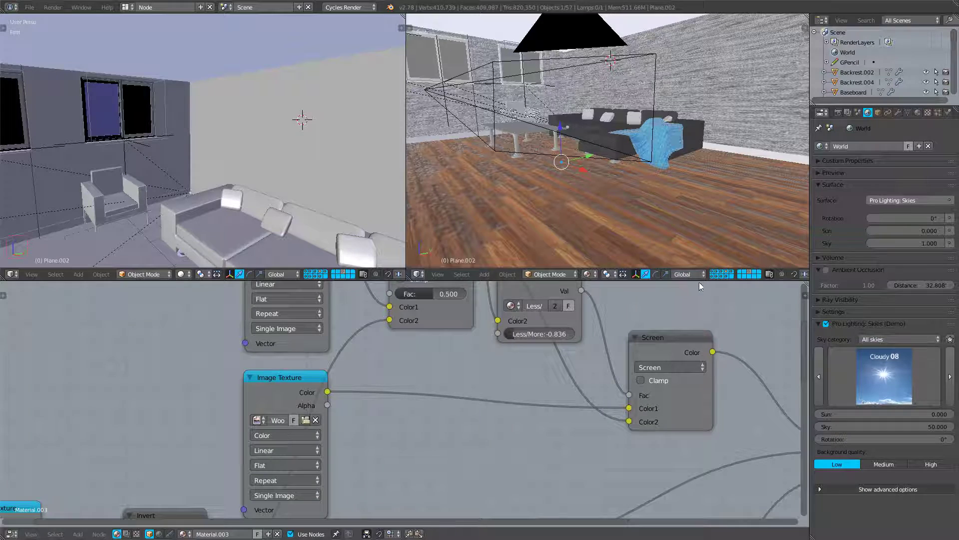
# Go through the scene layers and show only the one holding the room's walls.
pyautogui.click(713, 273)
pyautogui.click(718, 272)
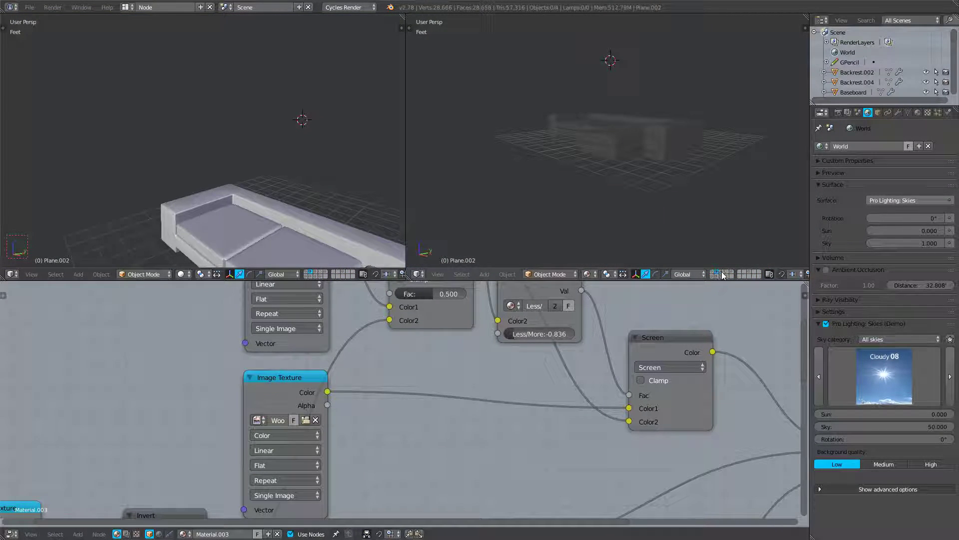
pyautogui.click(722, 272)
pyautogui.click(727, 271)
pyautogui.click(730, 276)
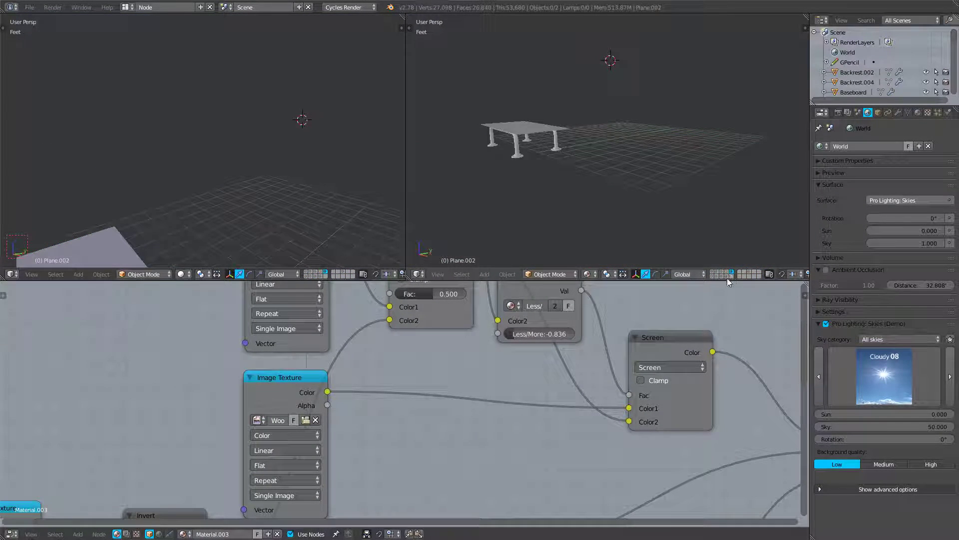
pyautogui.click(713, 276)
pyautogui.click(721, 275)
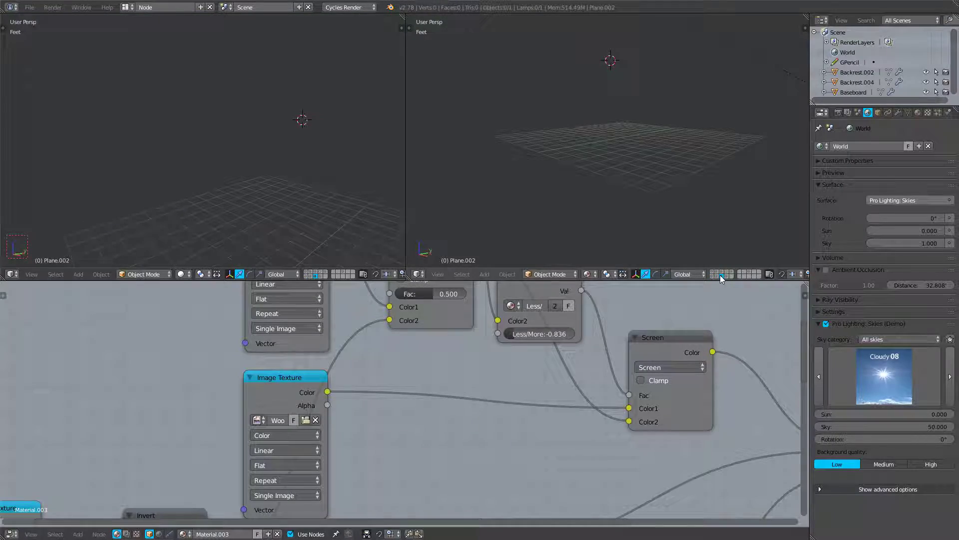
pyautogui.click(727, 276)
# Draw a render border over the back wall and switch that viewport to rendered shading.
pyautogui.keyDown('shift'); pyautogui.moveTo(552, 84); pyautogui.dragTo(570, 179, button='middle'); pyautogui.keyUp('shift')
pyautogui.scroll(3, 542, 115)
pyautogui.hotkey('ctrl', 'b')
pyautogui.moveTo(514, 72); pyautogui.dragTo(805, 214)
pyautogui.hotkey('shift', 'z')
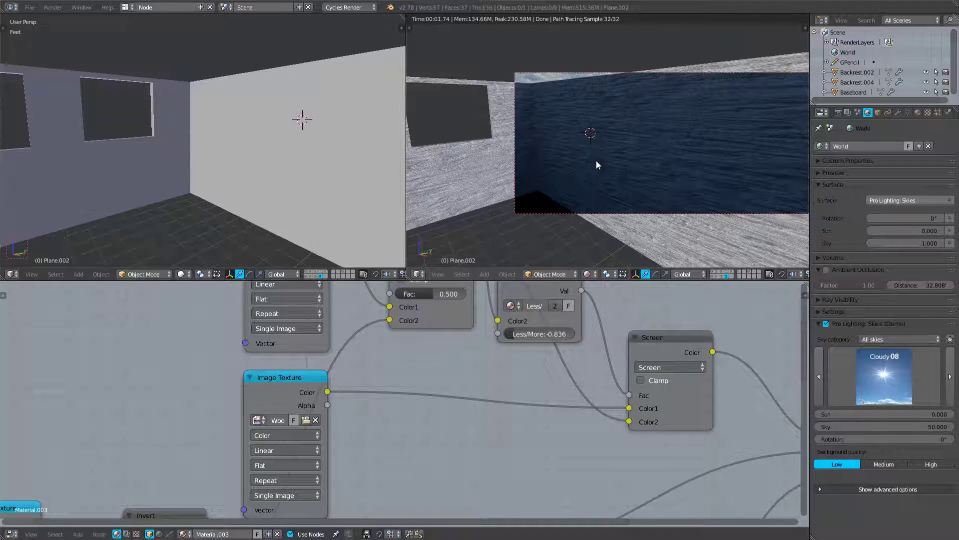
# Add the lamp's layer to the visible layers so the walls are lit in the rendered preview.
pyautogui.moveTo(596, 161); pyautogui.dragTo(655, 152, button='middle')
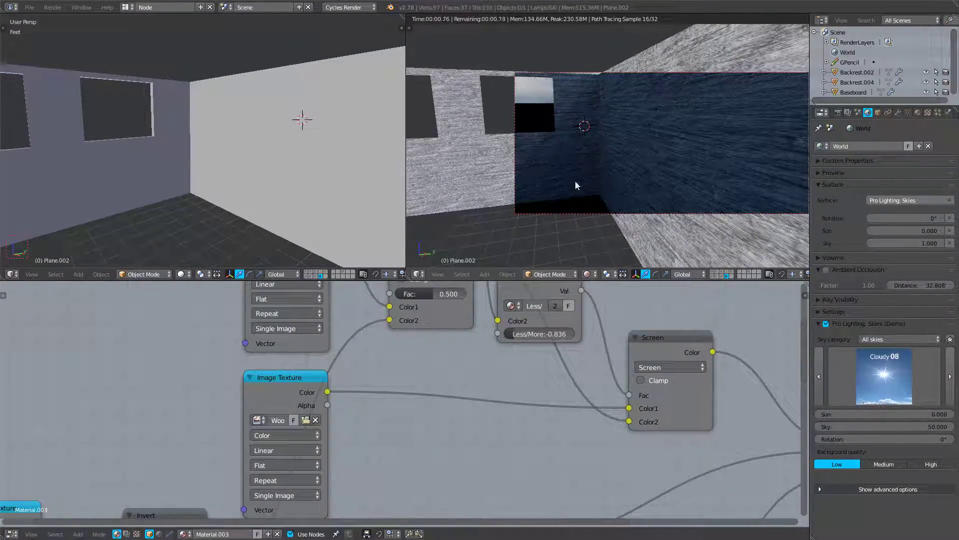
pyautogui.keyDown('shift'); pyautogui.moveTo(545, 179); pyautogui.dragTo(674, 178, button='middle'); pyautogui.keyUp('shift')
pyautogui.keyDown('shift'); pyautogui.click(721, 277); pyautogui.keyUp('shift')
pyautogui.keyDown('shift'); pyautogui.moveTo(677, 177); pyautogui.dragTo(526, 165, button='middle'); pyautogui.keyUp('shift')
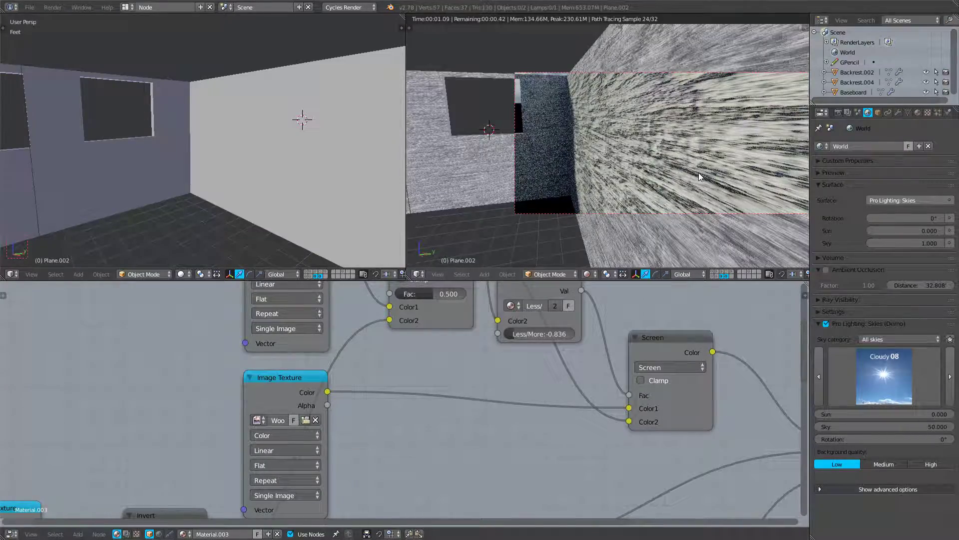
# Select the wall and examine the image texture, normal map and bump nodes of its material.
pyautogui.scroll(-4, 409, 366)
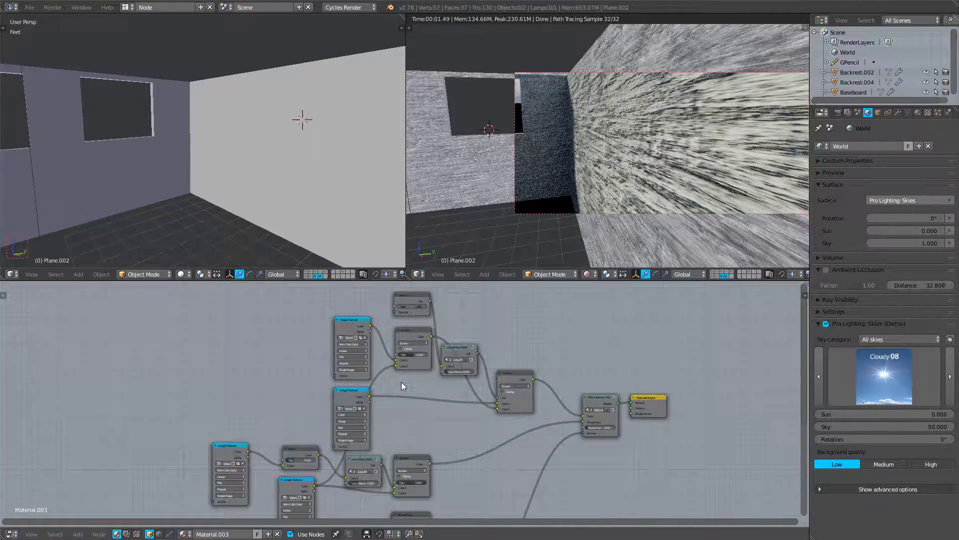
pyautogui.scroll(-2, 401, 382)
pyautogui.scroll(5, 405, 392)
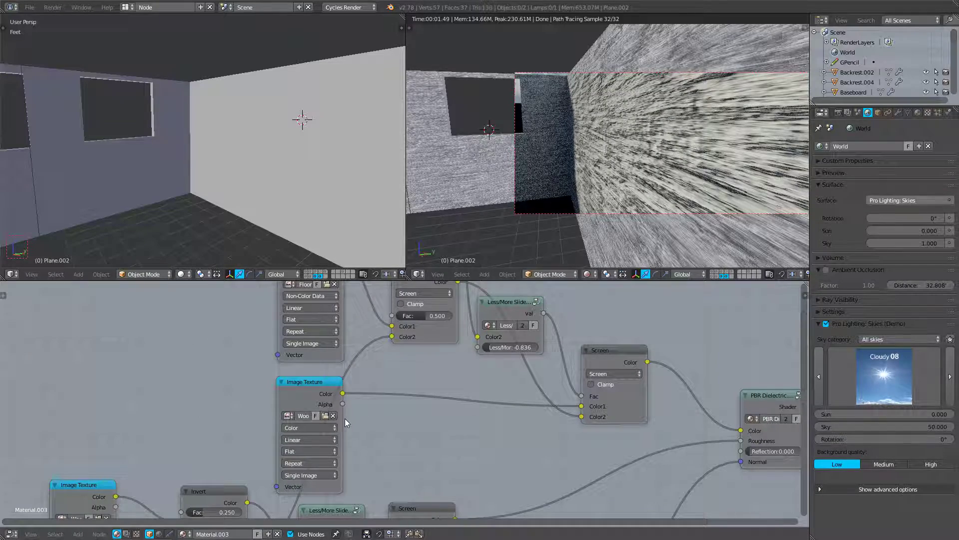
pyautogui.rightClick(699, 157)
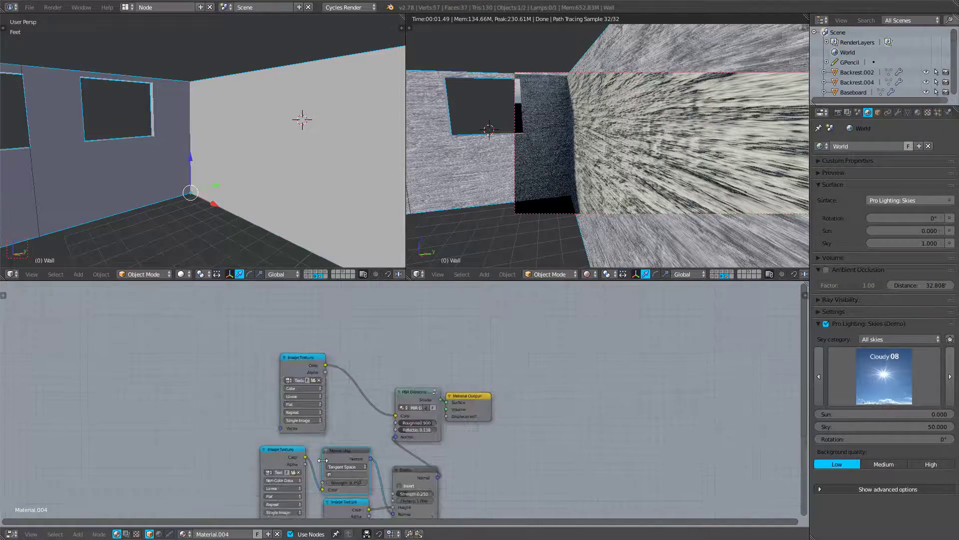
pyautogui.scroll(2, 427, 392)
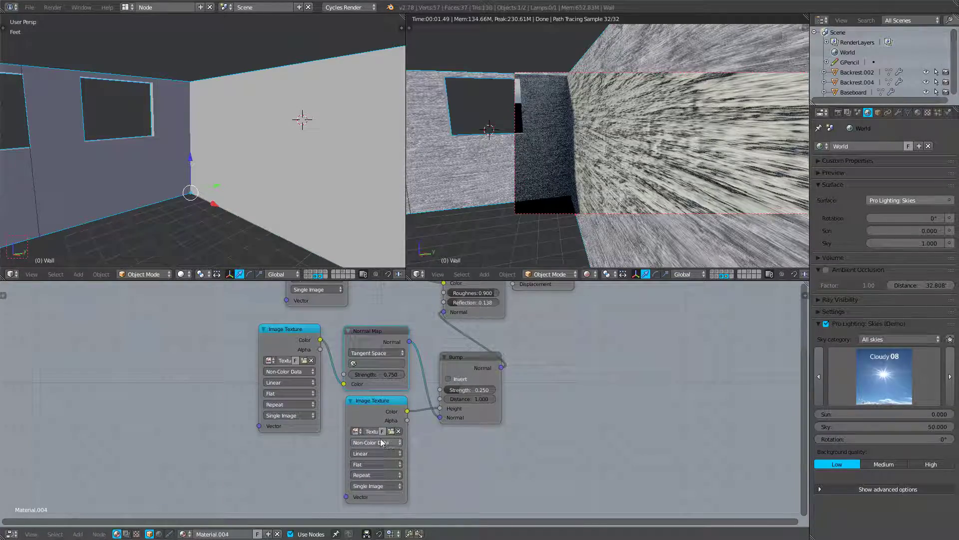
pyautogui.moveTo(406, 444)
pyautogui.mouseDown()
pyautogui.moveTo(520, 445)
pyautogui.moveTo(414, 450)
pyautogui.mouseUp()
pyautogui.moveTo(698, 169)
pyautogui.mouseDown(button='middle')
pyautogui.moveTo(694, 143)
pyautogui.moveTo(738, 216)
pyautogui.moveTo(681, 206)
pyautogui.moveTo(699, 224)
pyautogui.mouseUp(button='middle')
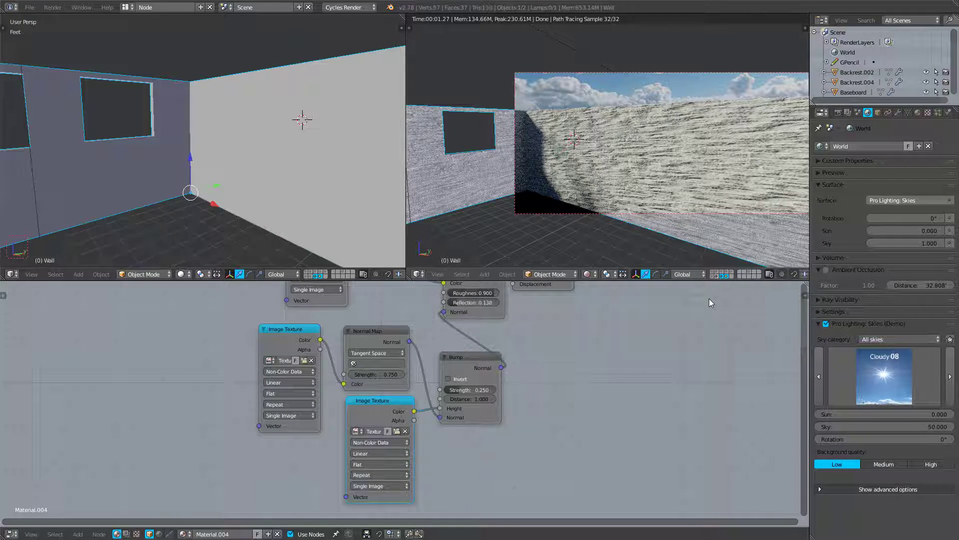
# Go through the cloth and window layers and show only the table's layer.
pyautogui.click(714, 276)
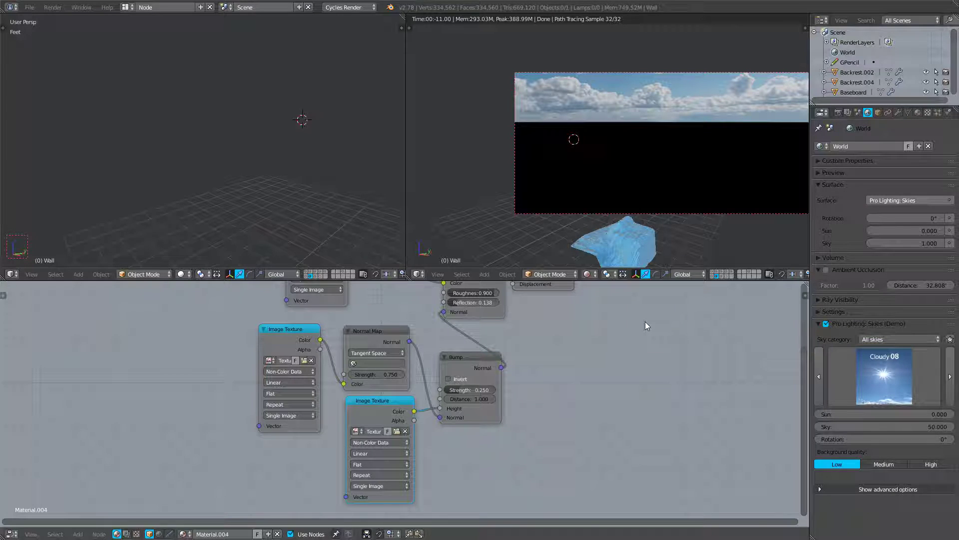
pyautogui.click(712, 277)
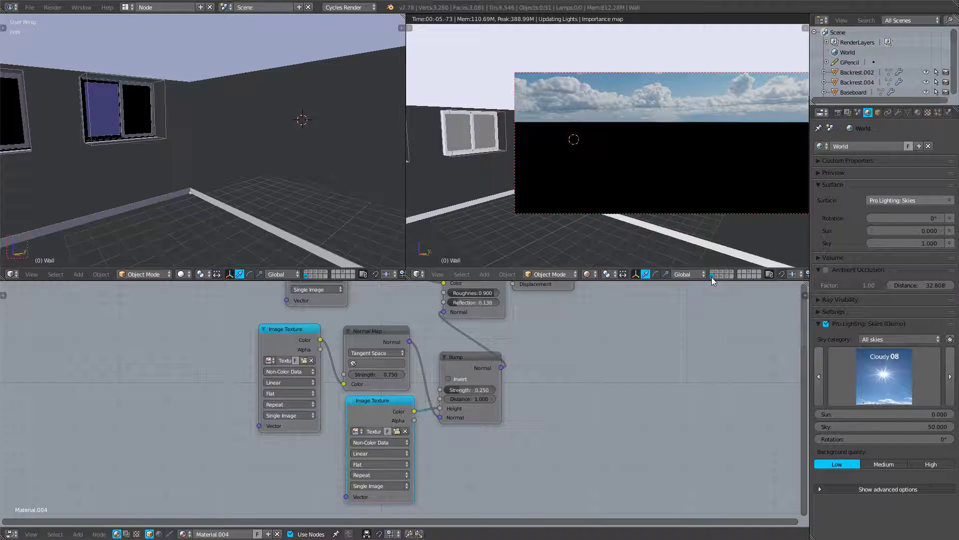
pyautogui.click(732, 273)
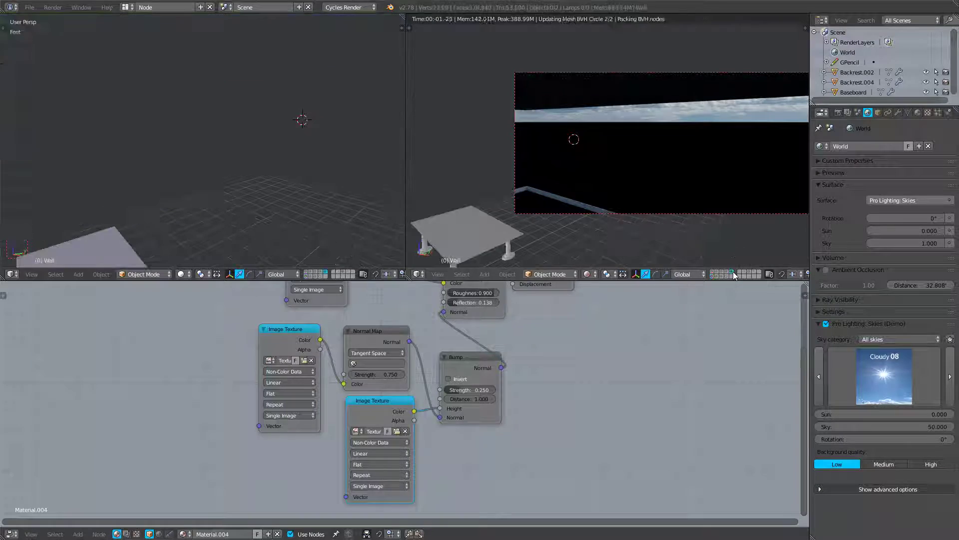
# Show the wooden floor's layer with the neighbouring lighting layer added, and select the floor plane.
pyautogui.click(728, 275)
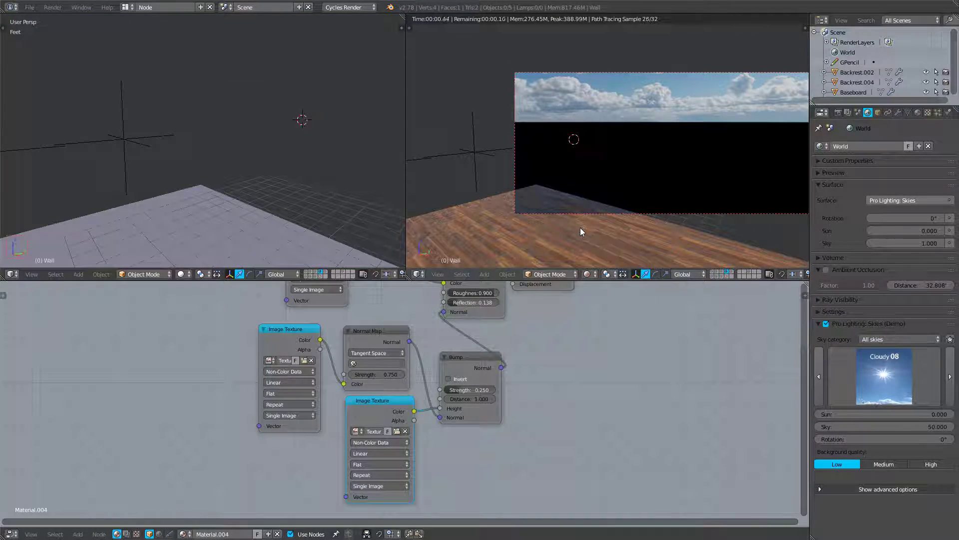
pyautogui.keyDown('shift'); pyautogui.moveTo(595, 251); pyautogui.dragTo(614, 179, button='middle'); pyautogui.keyUp('shift')
pyautogui.keyDown('shift'); pyautogui.click(721, 277); pyautogui.keyUp('shift')
pyautogui.rightClick(642, 211)
pyautogui.keyDown('shift'); pyautogui.moveTo(643, 244); pyautogui.dragTo(643, 220, button='middle'); pyautogui.keyUp('shift')
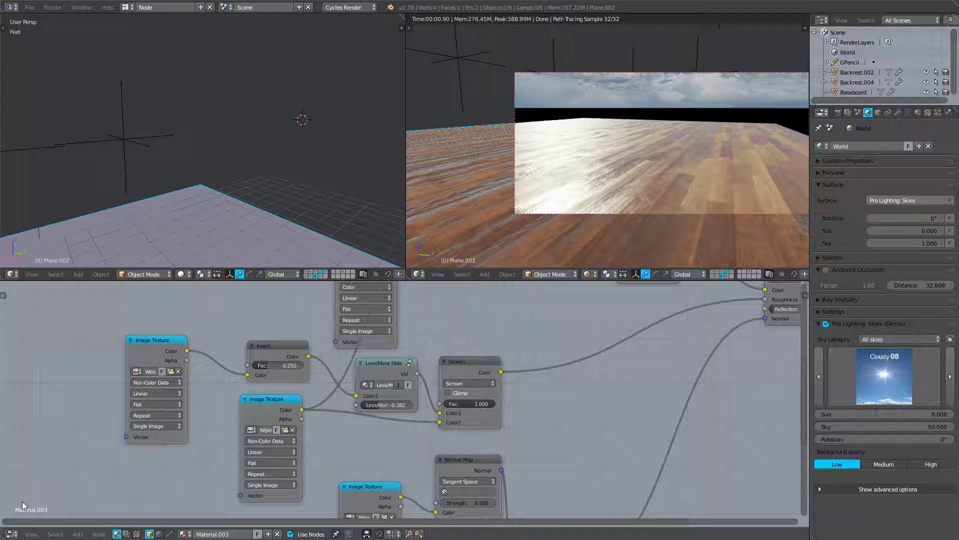
# Unlink the Screen mix from the floor shader's Roughness input, try a Roughness of 1.000, and reconnect the mix.
pyautogui.moveTo(189, 382)
pyautogui.mouseDown()
pyautogui.moveTo(275, 387)
pyautogui.moveTo(171, 386)
pyautogui.mouseUp()
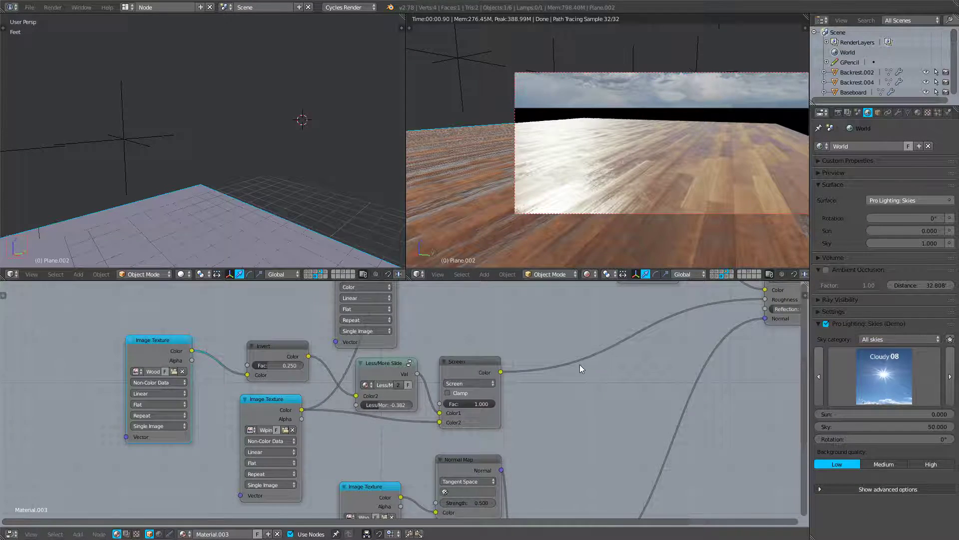
pyautogui.moveTo(611, 358); pyautogui.dragTo(534, 385, button='middle')
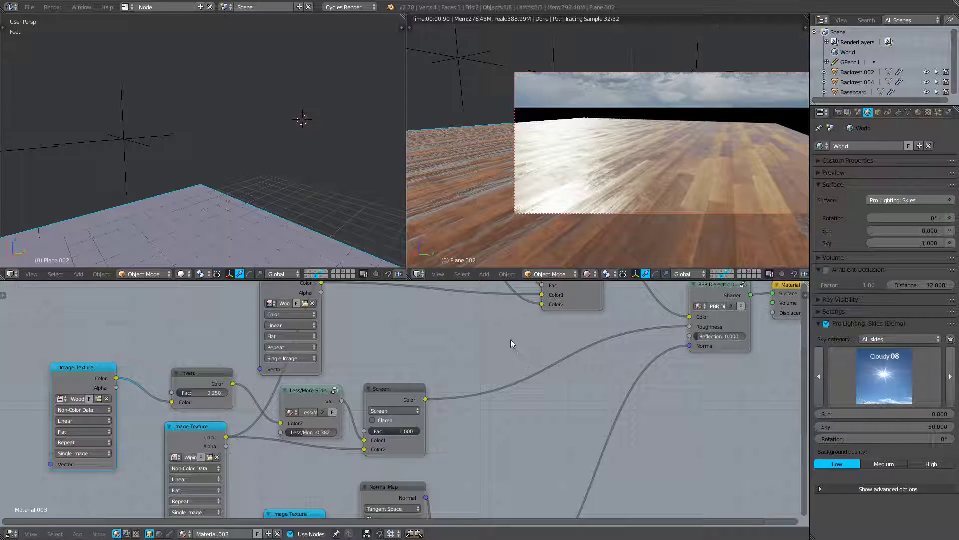
pyautogui.press('super')
pyautogui.press('super')
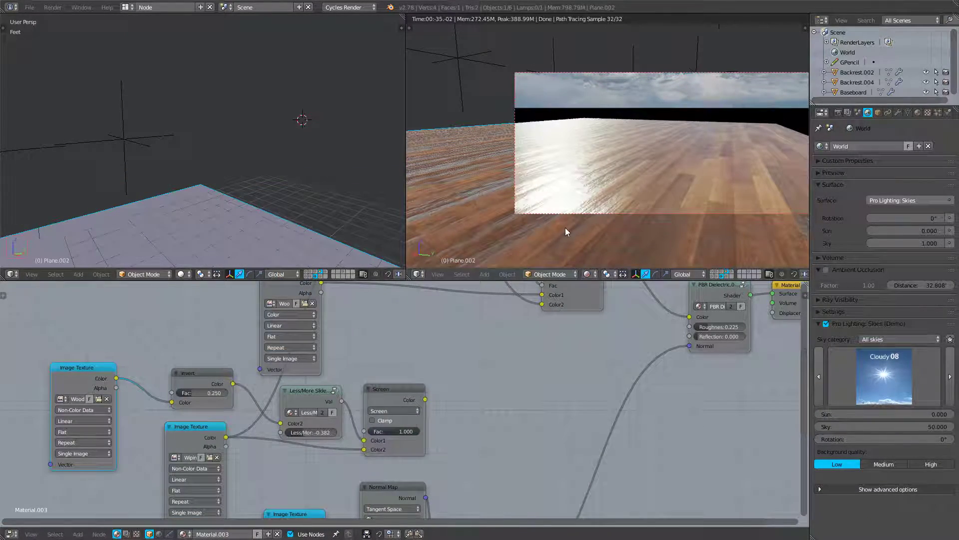
pyautogui.moveTo(711, 328); pyautogui.dragTo(742, 328)
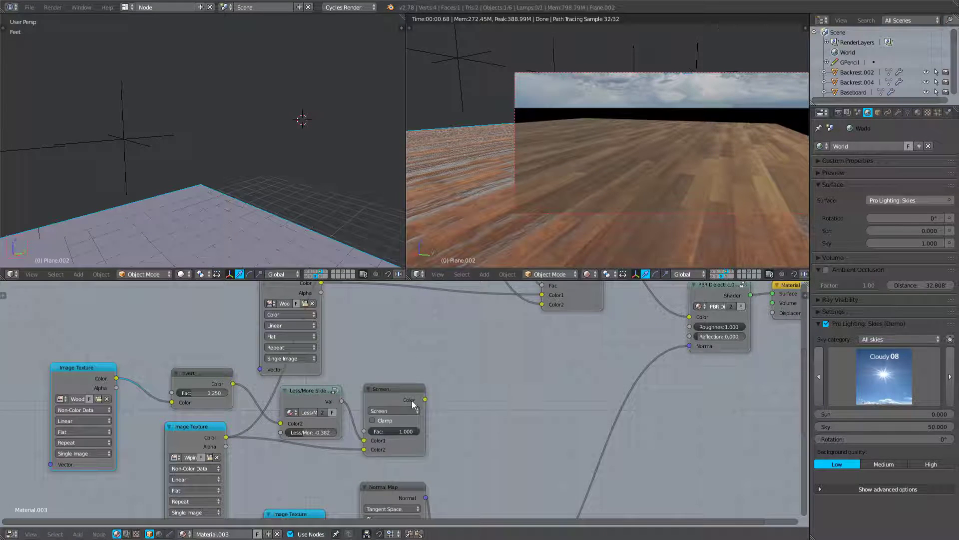
pyautogui.moveTo(425, 399); pyautogui.dragTo(690, 326)
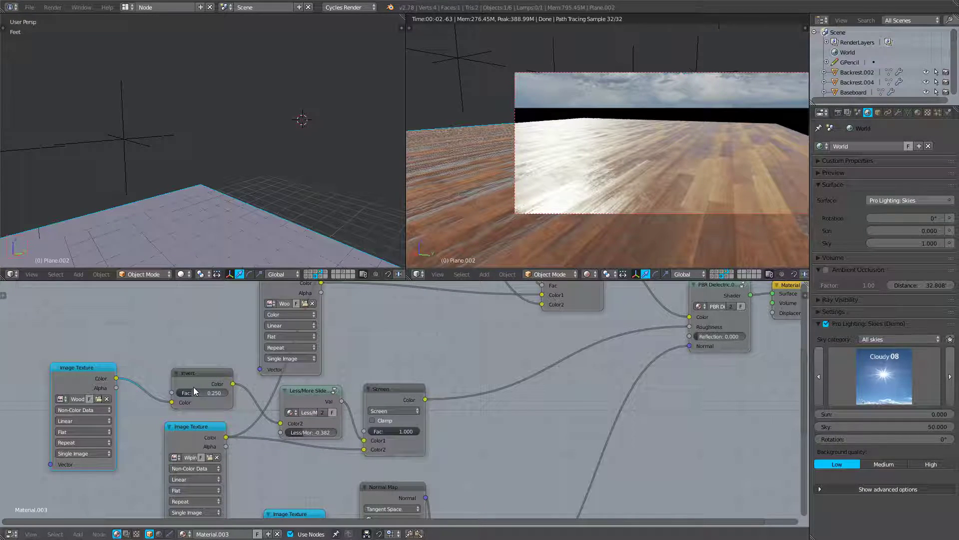
# Set the Fac of the Invert node in the floor's roughness branch to 1.000 and review the colour-mixing nodes.
pyautogui.moveTo(192, 391); pyautogui.dragTo(272, 391)
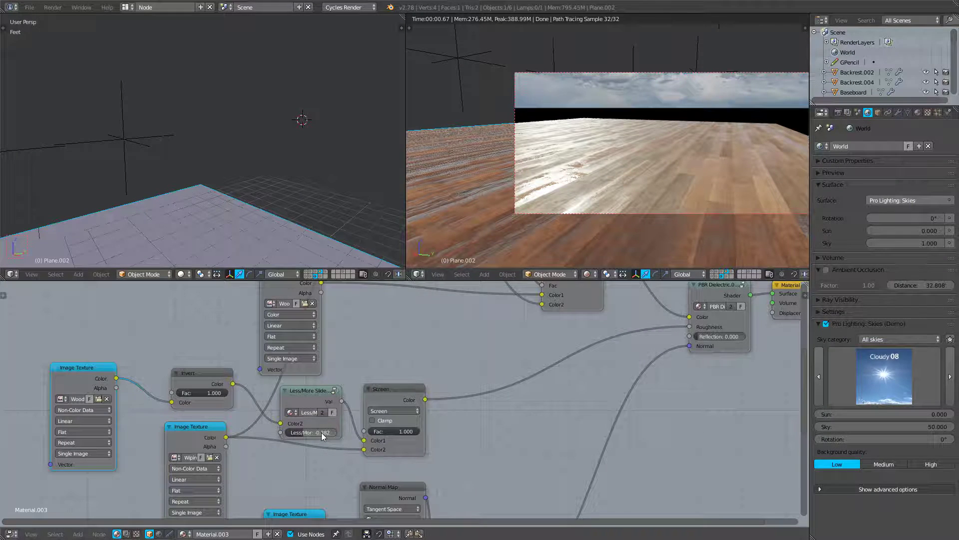
pyautogui.moveTo(561, 374); pyautogui.dragTo(466, 517, button='middle')
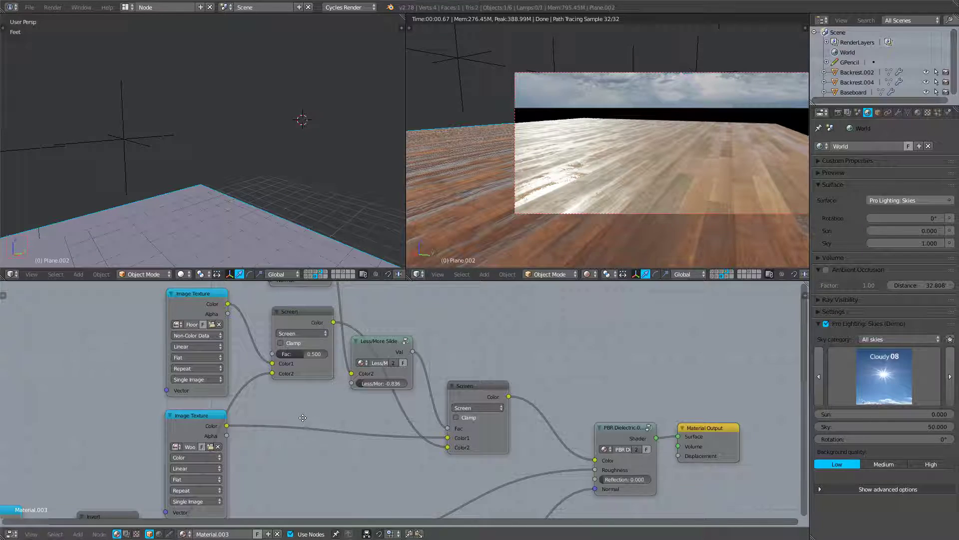
pyautogui.moveTo(302, 417); pyautogui.dragTo(349, 475, button='middle')
pyautogui.moveTo(468, 472); pyautogui.dragTo(440, 412, button='middle')
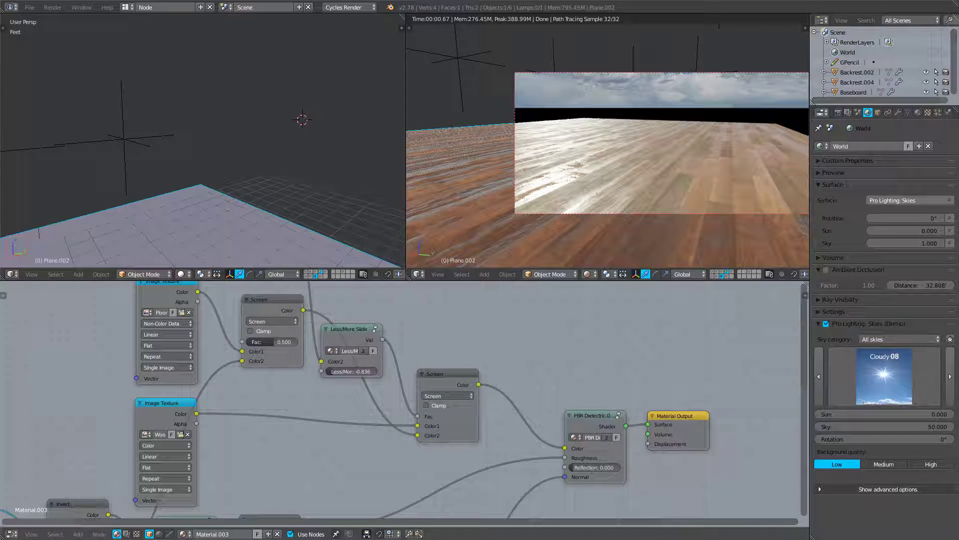
# Set the strength of the floor material's Normal Map node to 1.250.
pyautogui.moveTo(386, 478); pyautogui.dragTo(343, 372, button='middle')
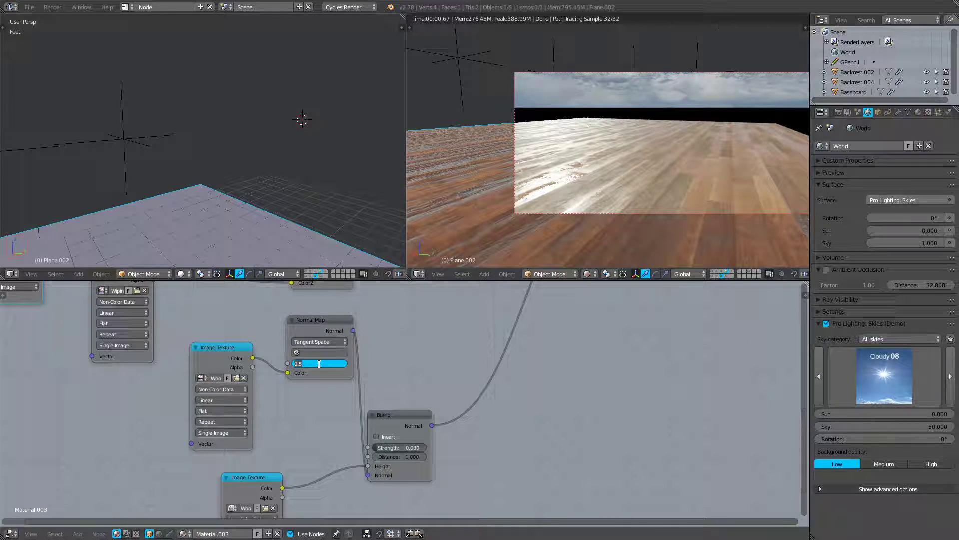
pyautogui.write('1')
pyautogui.press('Return')
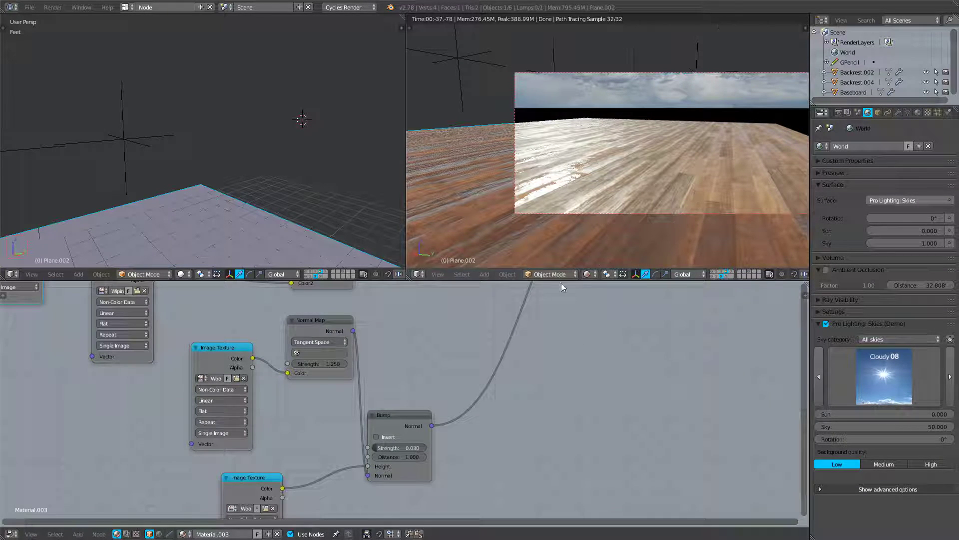
# Set the floor's Bump node to a strength of 0.075 and a distance of 4.000, and inspect the rendered floor.
pyautogui.moveTo(382, 438); pyautogui.dragTo(403, 367, button='middle')
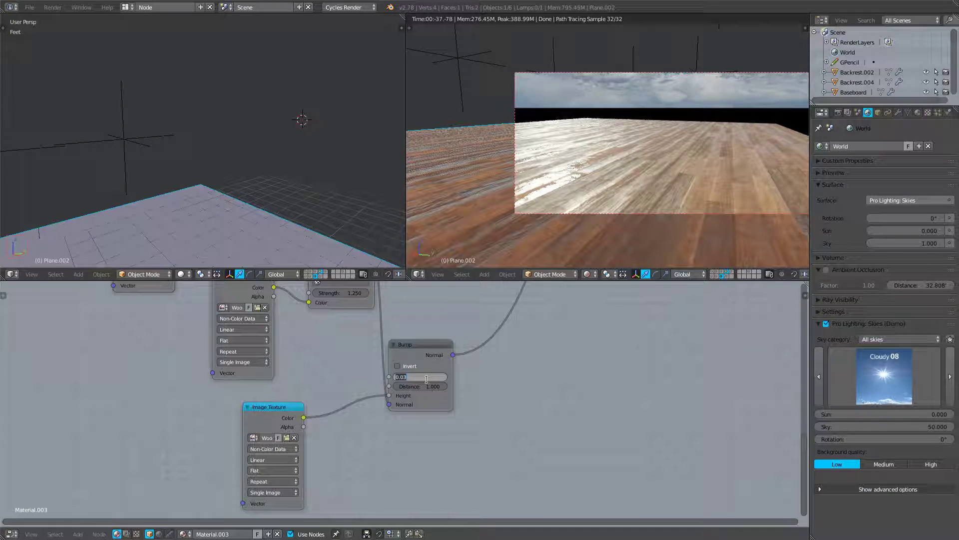
pyautogui.write('0')
pyautogui.write('.075')
pyautogui.press('Return')
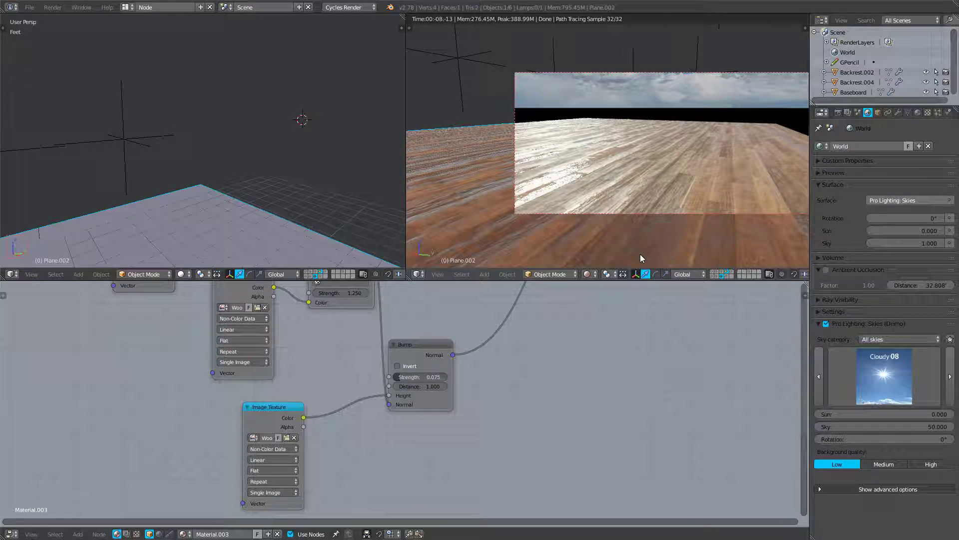
pyautogui.click(418, 388)
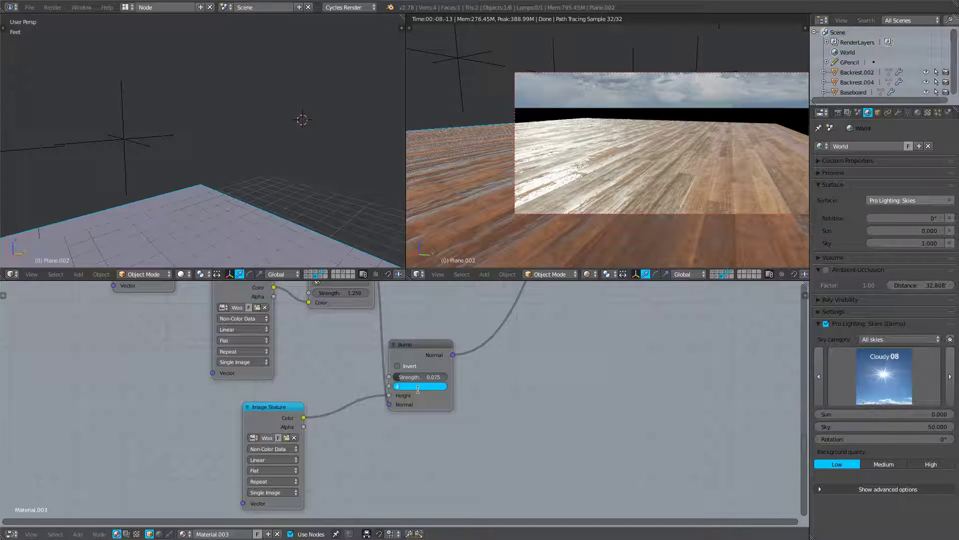
pyautogui.write('4')
pyautogui.press('Return')
pyautogui.moveTo(607, 235); pyautogui.dragTo(646, 212, button='middle')
pyautogui.scroll(-3, 616, 232)
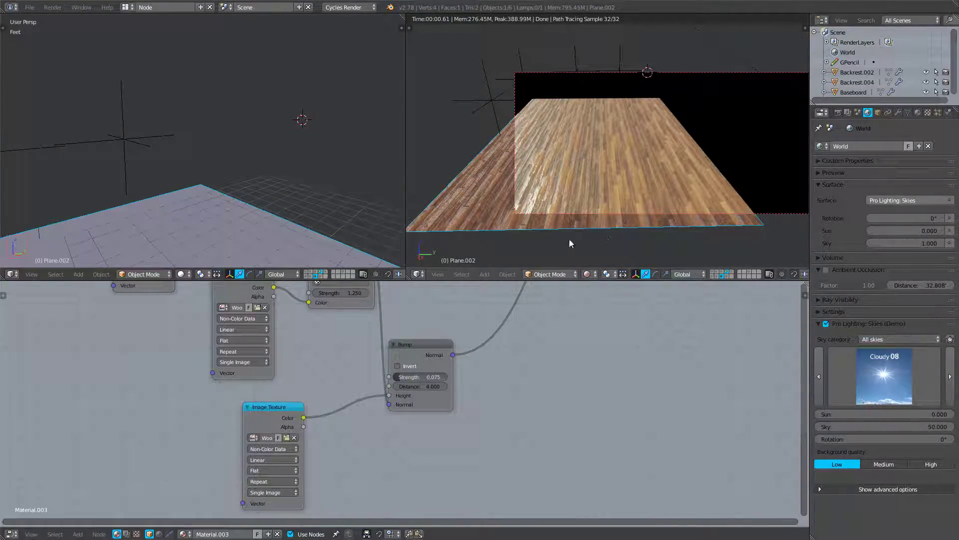
# Try routing the Bump output to the Material Output's Displacement, and reconnect it to the floor shader's Normal input.
pyautogui.moveTo(375, 330); pyautogui.dragTo(443, 346, button='middle')
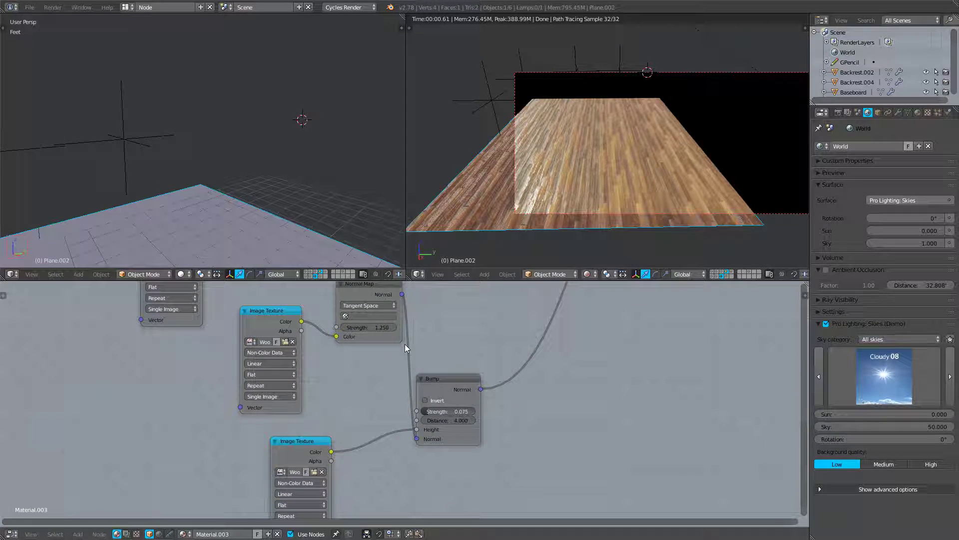
pyautogui.scroll(-2, 362, 392)
pyautogui.moveTo(386, 331); pyautogui.dragTo(381, 409, button='middle')
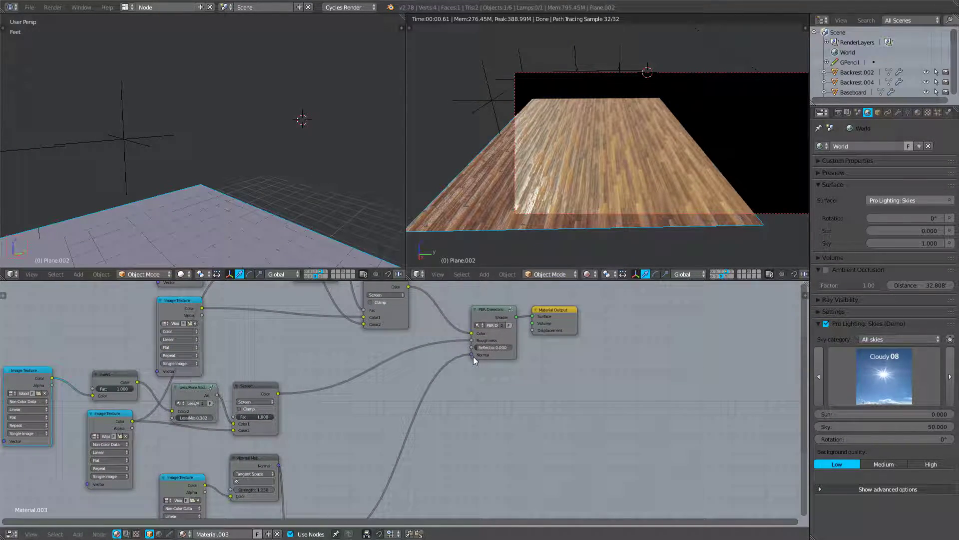
pyautogui.moveTo(471, 356); pyautogui.dragTo(532, 329)
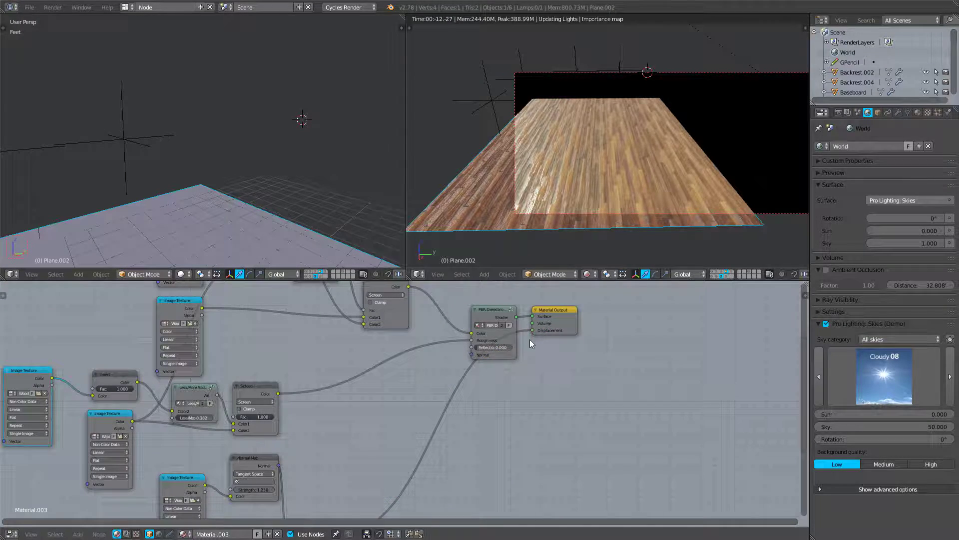
pyautogui.moveTo(532, 330); pyautogui.dragTo(472, 354)
pyautogui.moveTo(594, 215); pyautogui.dragTo(544, 211, button='middle')
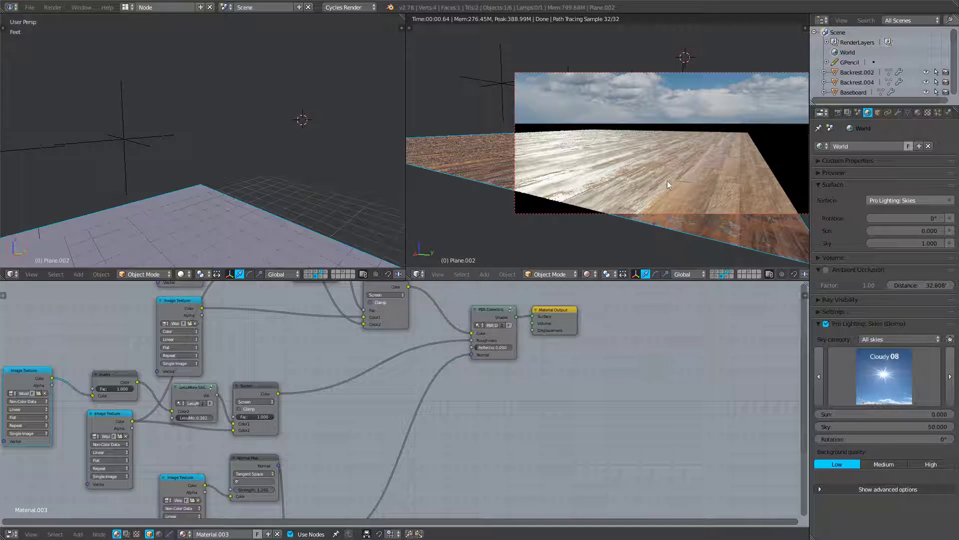
# Add the layers holding the sofa, armchair, room and walls to the visible layers in the rendered preview.
pyautogui.keyDown('shift'); pyautogui.click(712, 273); pyautogui.keyUp('shift')
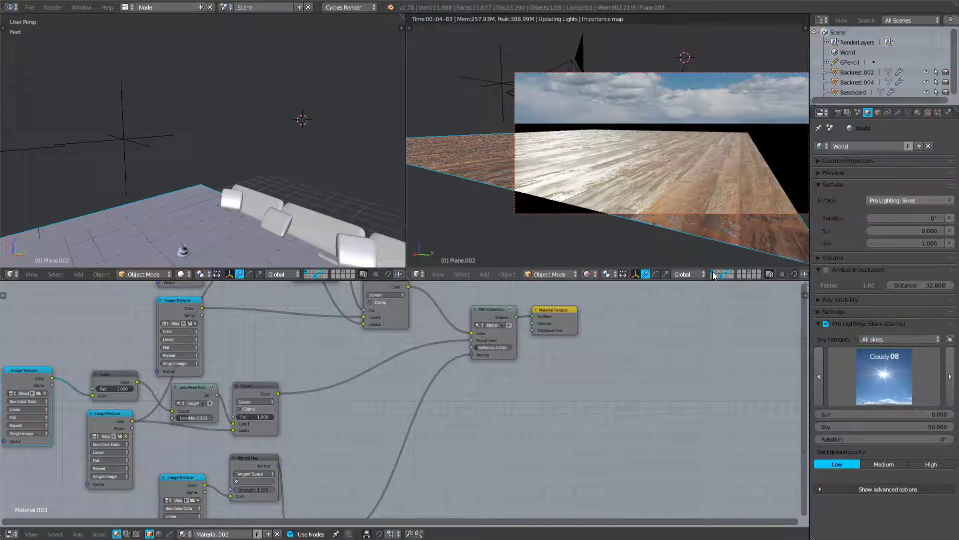
pyautogui.moveTo(661, 199); pyautogui.dragTo(725, 215, button='middle')
pyautogui.moveTo(649, 209); pyautogui.dragTo(682, 211, button='middle')
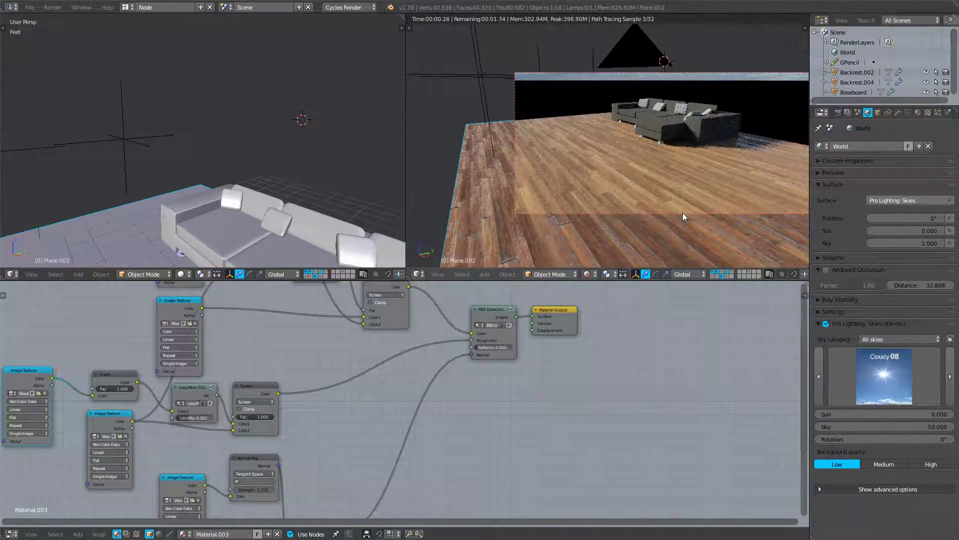
pyautogui.keyDown('shift'); pyautogui.click(722, 271); pyautogui.keyUp('shift')
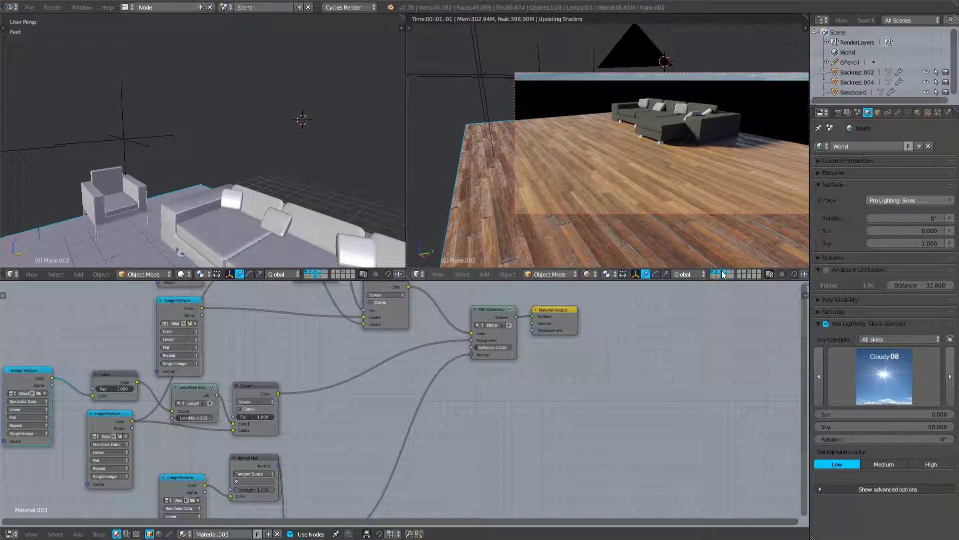
pyautogui.keyDown('shift'); pyautogui.click(731, 271); pyautogui.keyUp('shift')
pyautogui.keyDown('shift'); pyautogui.click(732, 271); pyautogui.keyUp('shift')
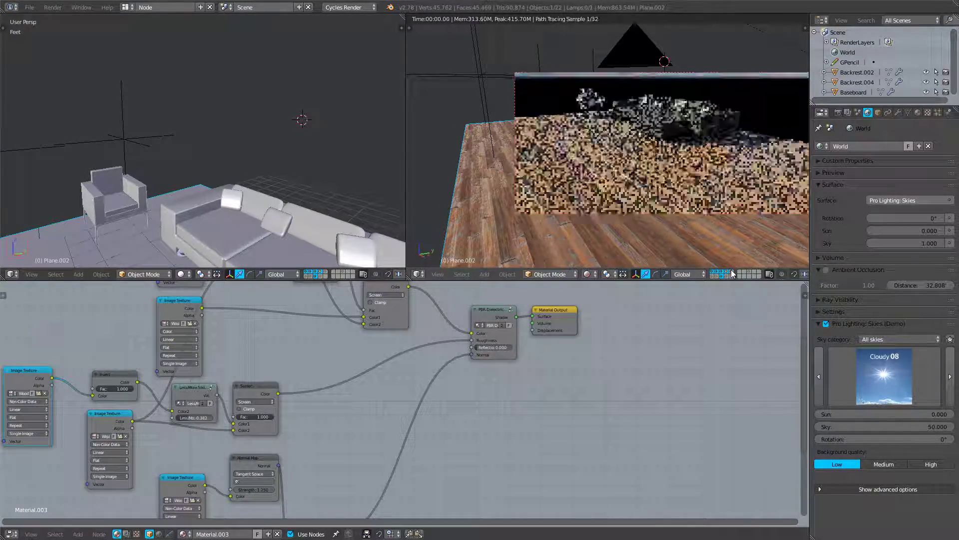
pyautogui.keyDown('shift'); pyautogui.click(711, 276); pyautogui.keyUp('shift')
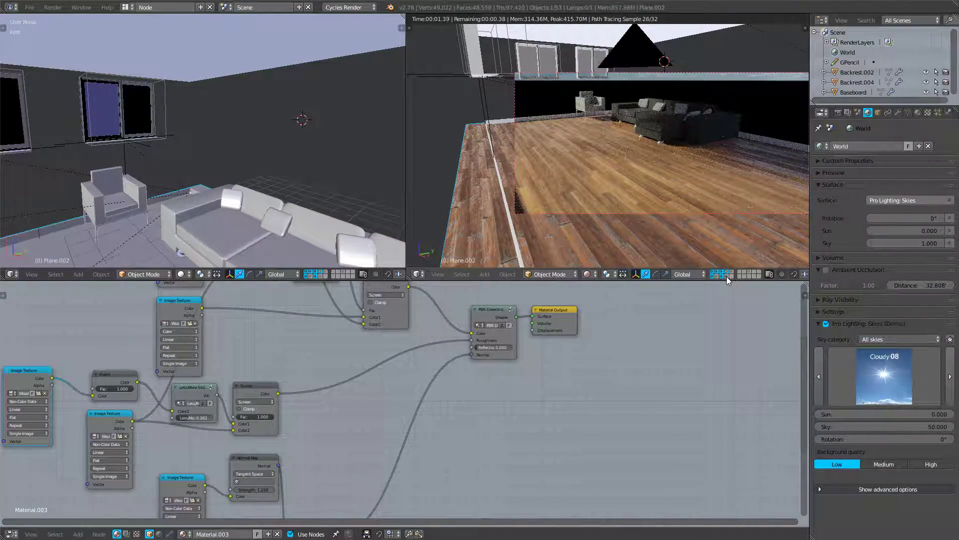
pyautogui.keyDown('shift'); pyautogui.click(729, 277); pyautogui.keyUp('shift')
pyautogui.moveTo(675, 181); pyautogui.dragTo(643, 174, button='middle')
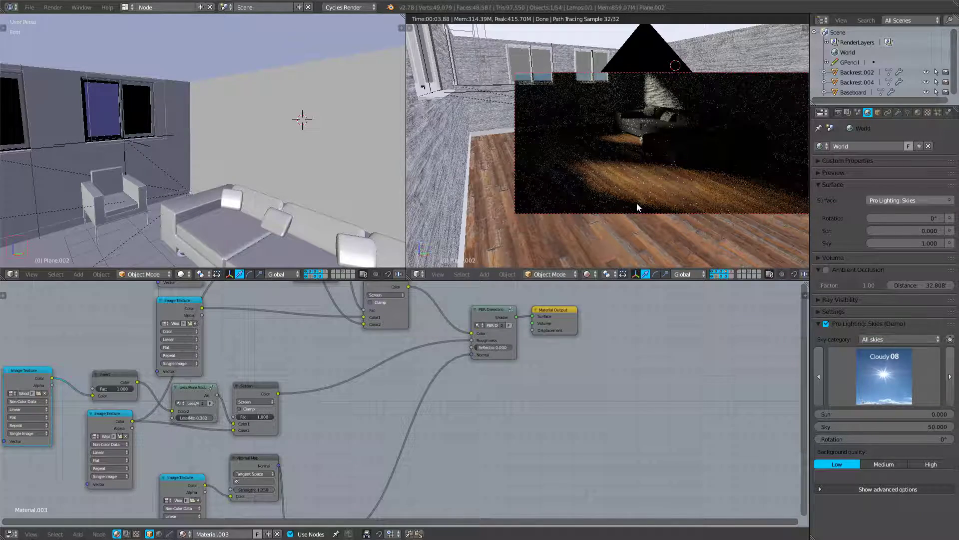
# Take the viewport out of rendered shading and save the scene over the existing file.
pyautogui.hotkey('shift', 'z')
pyautogui.moveTo(507, 193); pyautogui.dragTo(495, 189, button='middle')
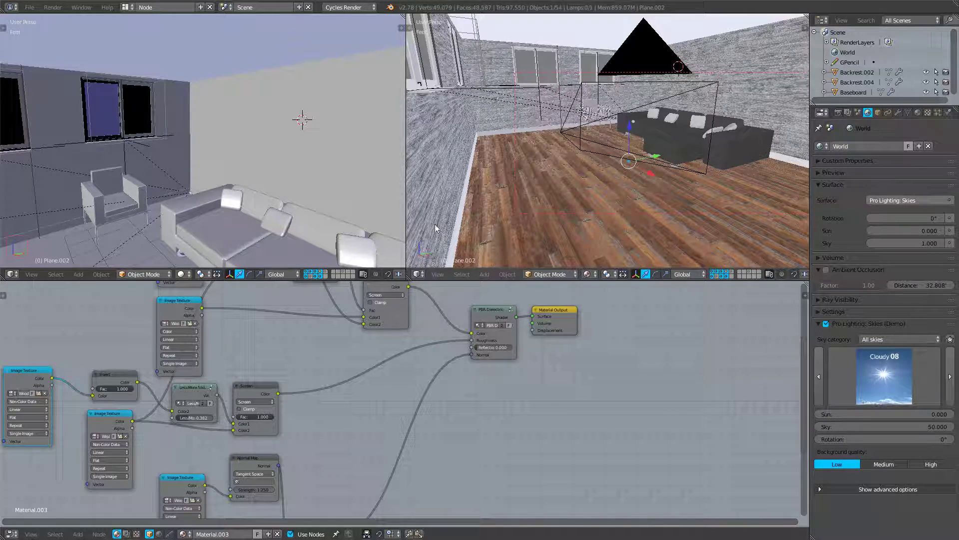
pyautogui.hotkey('ctrl', 's')
pyautogui.click(150, 81)
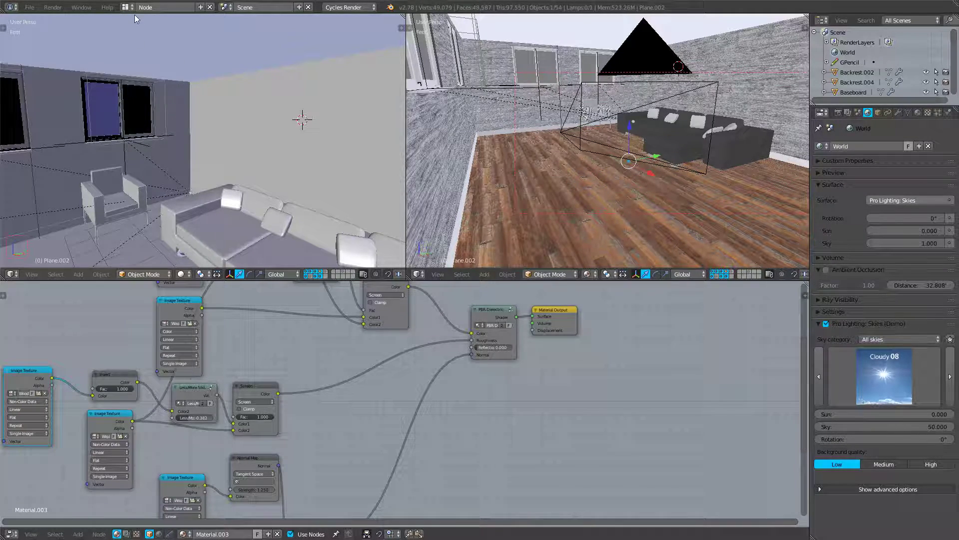
# Switch to the Default screen layout and frame the sofa corner in the large 3D view.
pyautogui.click(128, 7)
pyautogui.click(146, 32)
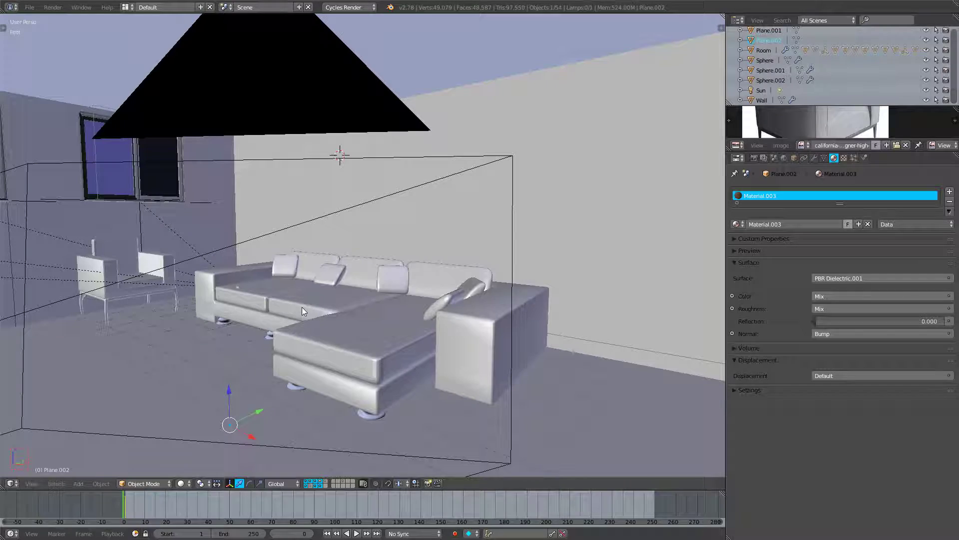
pyautogui.moveTo(343, 333); pyautogui.dragTo(320, 342, button='middle')
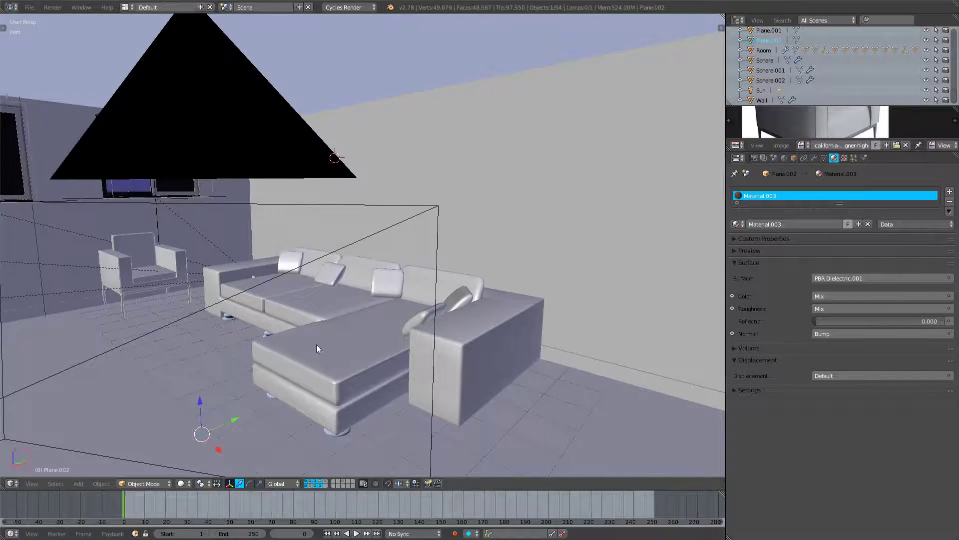
pyautogui.scroll(3, 320, 343)
pyautogui.keyDown('shift'); pyautogui.moveTo(208, 376); pyautogui.dragTo(278, 354, button='middle'); pyautogui.keyUp('shift')
pyautogui.scroll(-5, 280, 354)
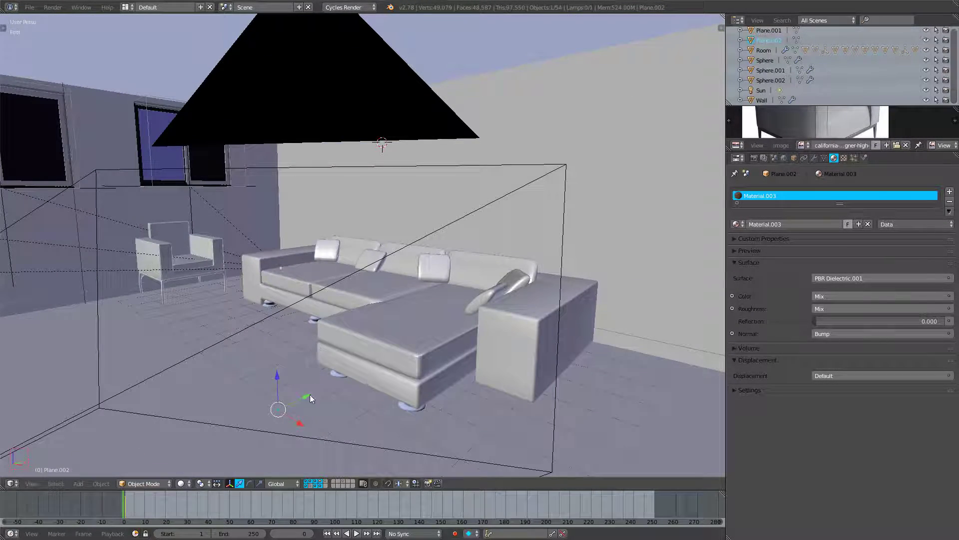
# Add the layers with the draped cloth, the table and the ceiling lamp to the visible layers.
pyautogui.keyDown('shift'); pyautogui.click(310, 486); pyautogui.keyUp('shift')
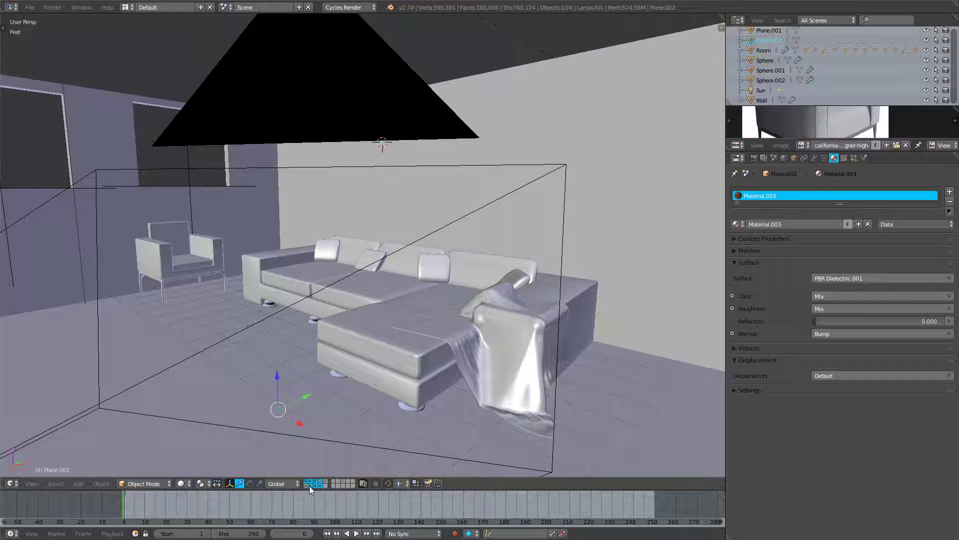
pyautogui.keyDown('shift'); pyautogui.click(325, 482); pyautogui.keyUp('shift')
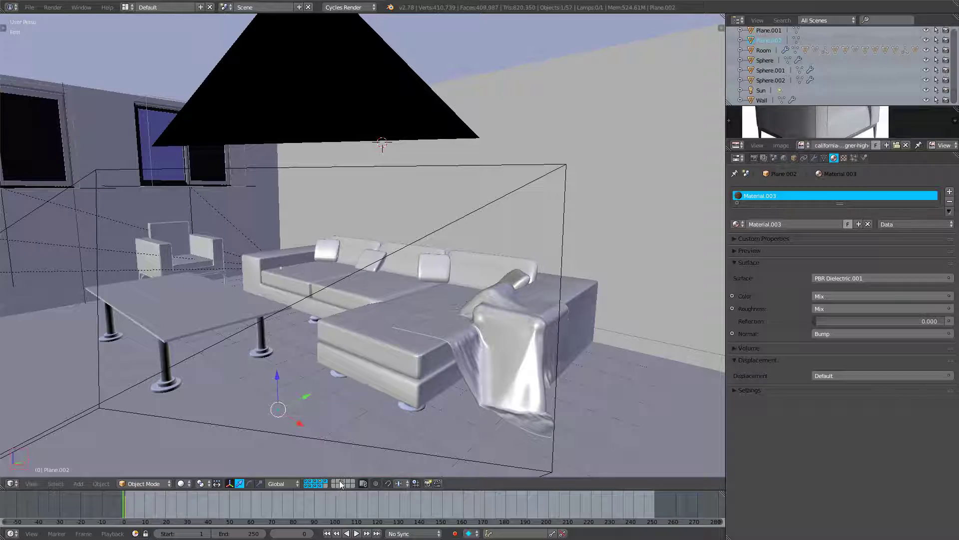
pyautogui.keyDown('shift'); pyautogui.click(344, 483); pyautogui.keyUp('shift')
# Bring the ceiling lamp into close view and select its glass shade.
pyautogui.moveTo(463, 284); pyautogui.dragTo(422, 296, button='middle')
pyautogui.keyDown('shift'); pyautogui.moveTo(410, 183); pyautogui.dragTo(403, 293, button='middle'); pyautogui.keyUp('shift')
pyautogui.scroll(4, 414, 196)
pyautogui.rightClick(409, 268)
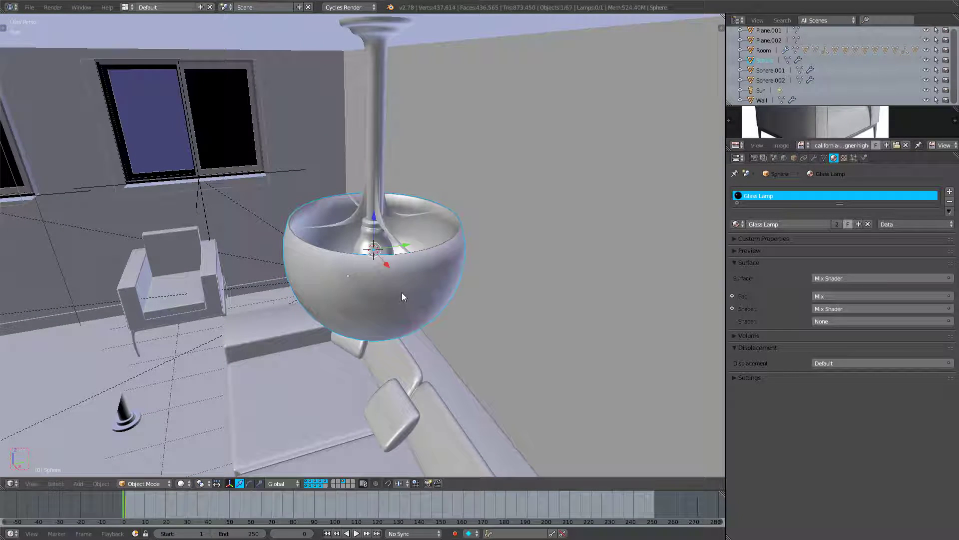
# Set a render border around the lamp's glass shade, preview it with rendered shading and return to solid shading.
pyautogui.press('b')
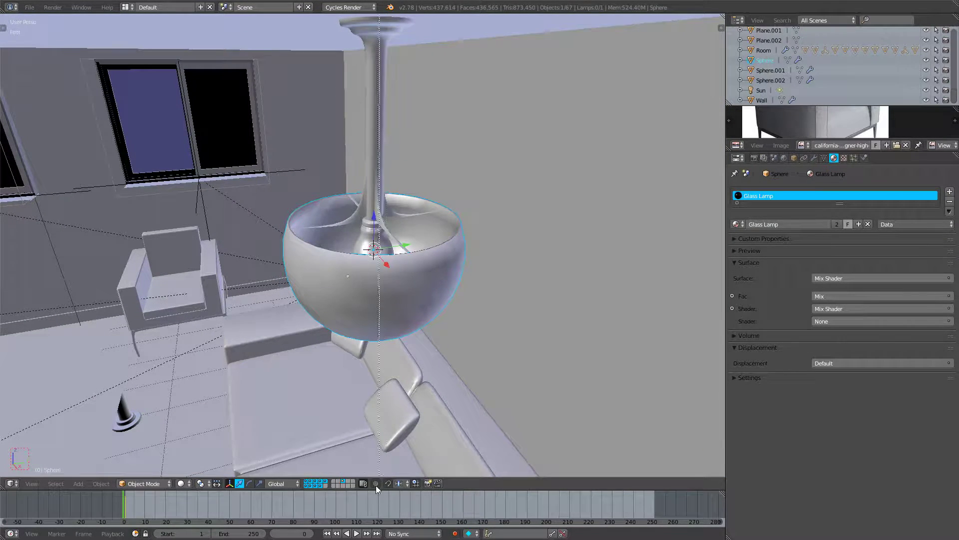
pyautogui.moveTo(275, 163); pyautogui.dragTo(479, 338)
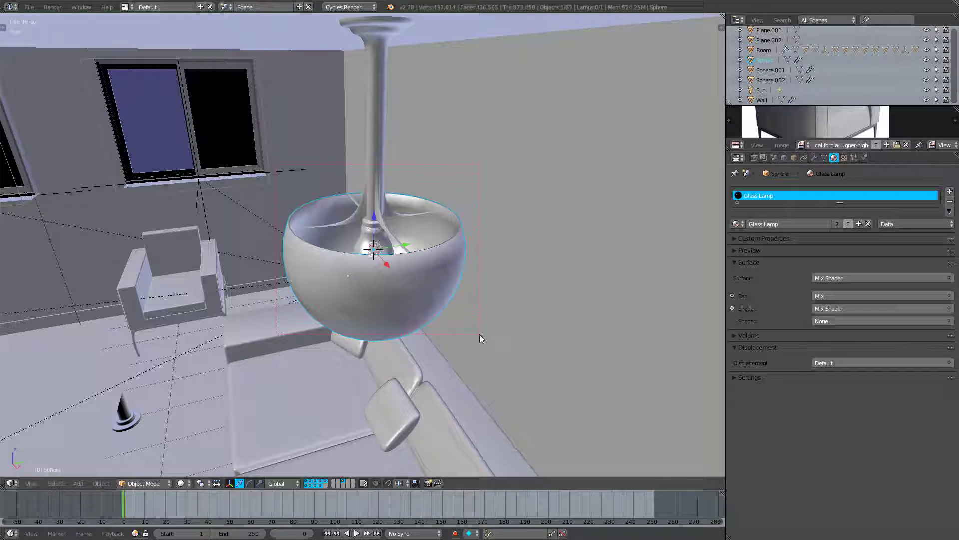
pyautogui.hotkey('shift', 'z')
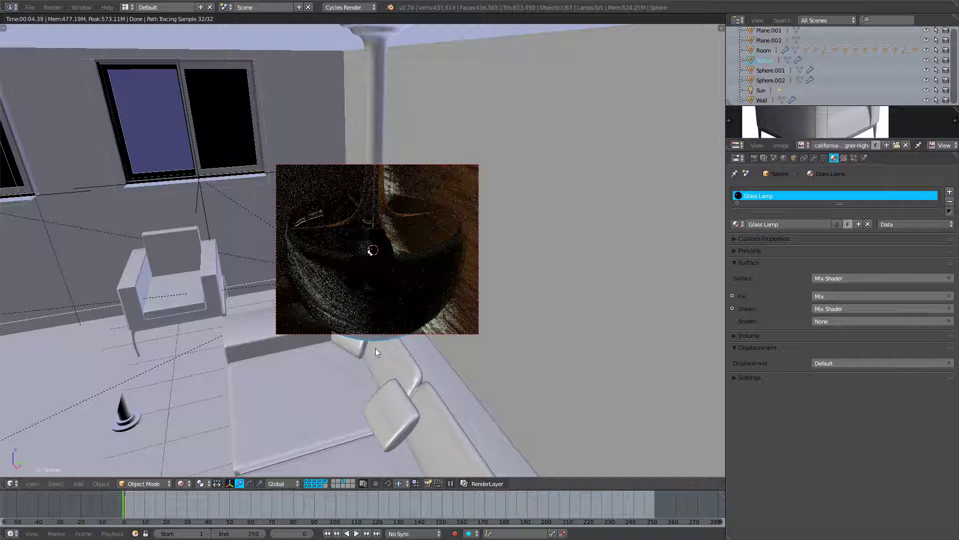
pyautogui.hotkey('shift', 'z')
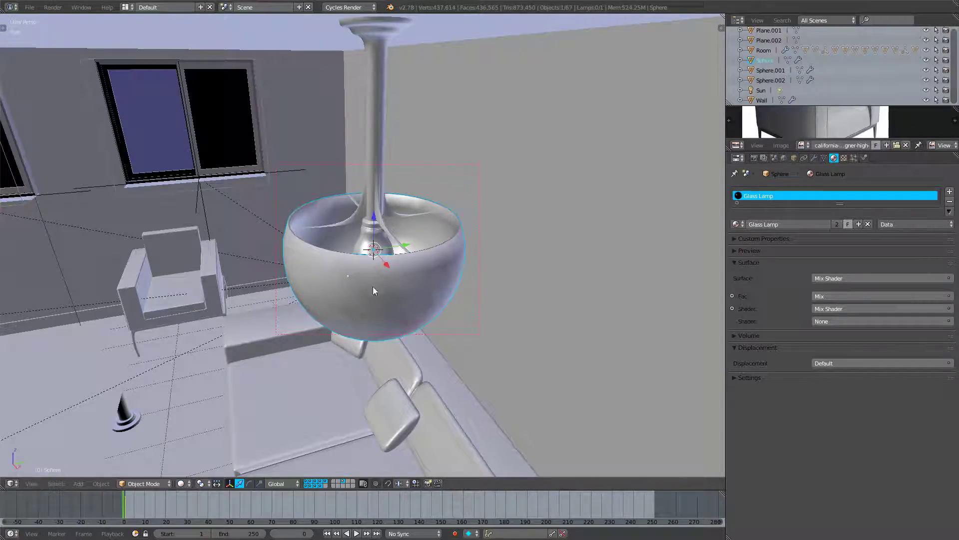
# Select the filament inside the light bulb with the help of wireframe shading and return to solid shading.
pyautogui.press('KP_Decimal')
pyautogui.scroll(3, 371, 280)
pyautogui.press('z')
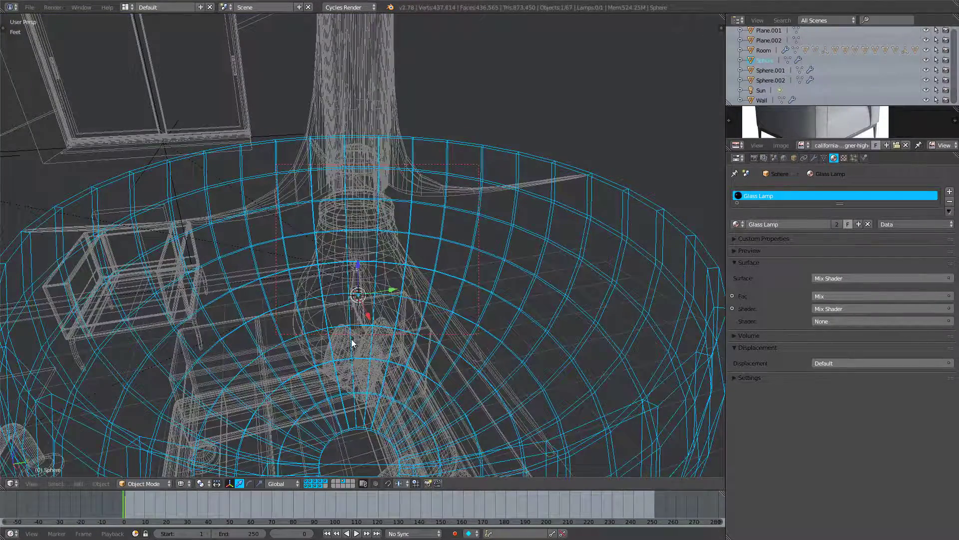
pyautogui.rightClick(364, 322)
pyautogui.rightClick(363, 324)
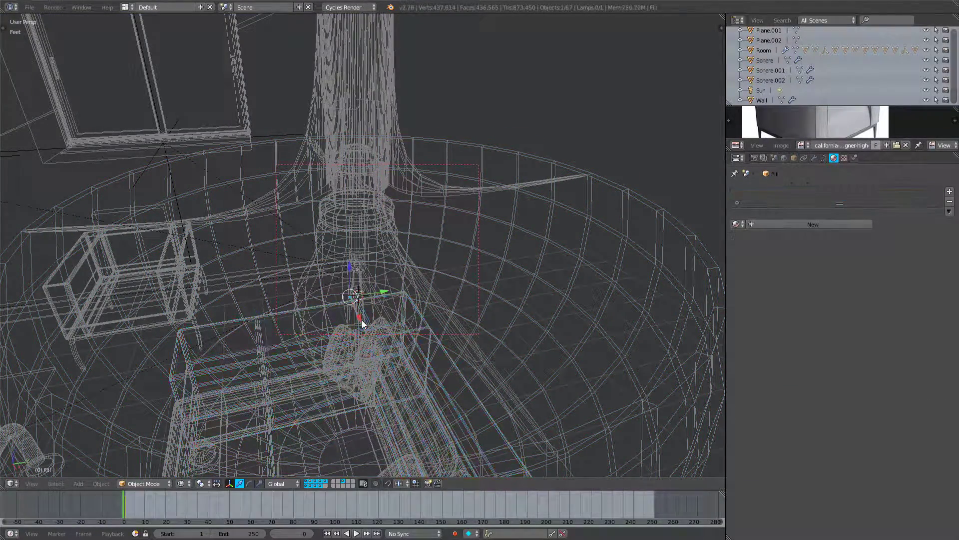
pyautogui.scroll(1, 347, 369)
pyautogui.moveTo(345, 372); pyautogui.dragTo(356, 364, button='middle')
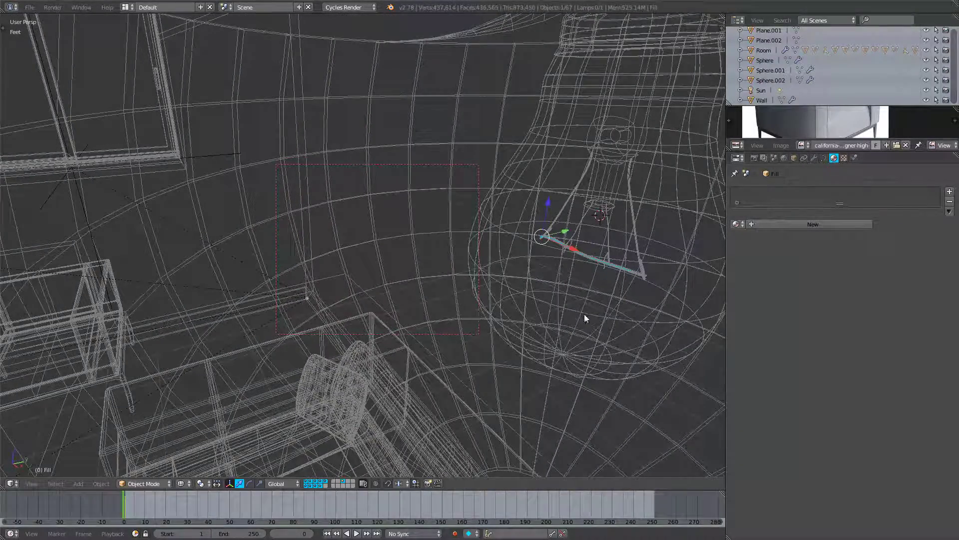
pyautogui.rightClick(641, 275)
pyautogui.press('z')
pyautogui.scroll(-6, 580, 281)
pyautogui.moveTo(565, 280); pyautogui.dragTo(564, 285, button='middle')
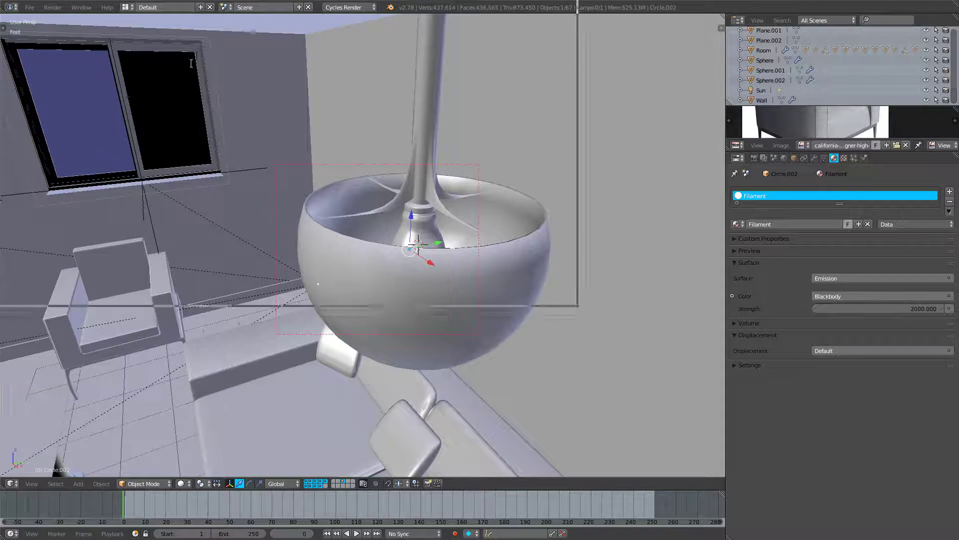
# Switch to the Node screen layout and show the filament material's complete node tree.
pyautogui.hotkey('alt', 'Tab')
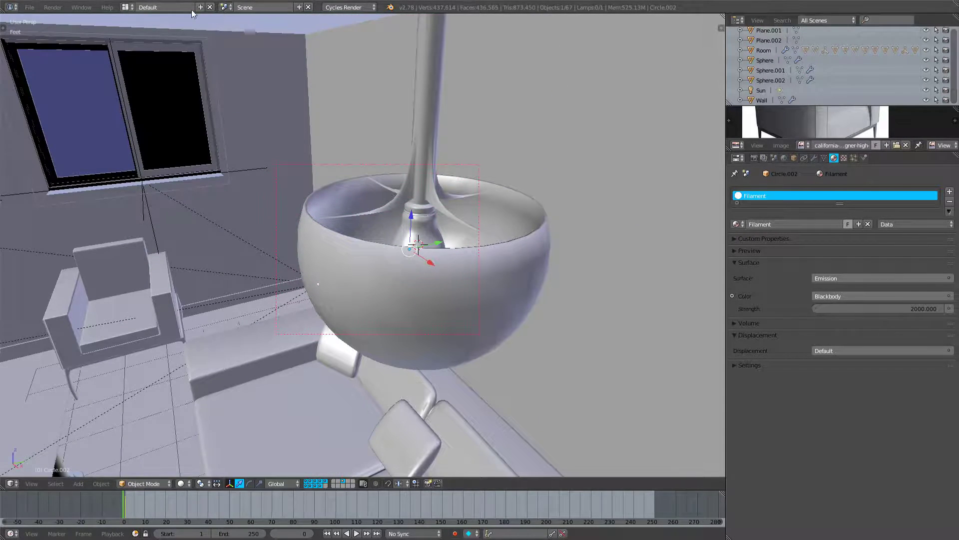
pyautogui.click(128, 7)
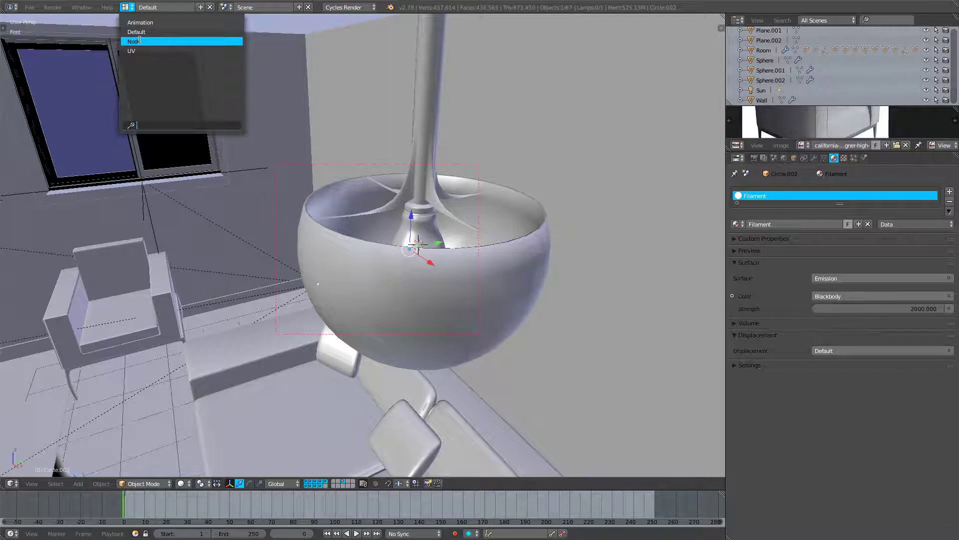
pyautogui.click(160, 43)
pyautogui.press('Home')
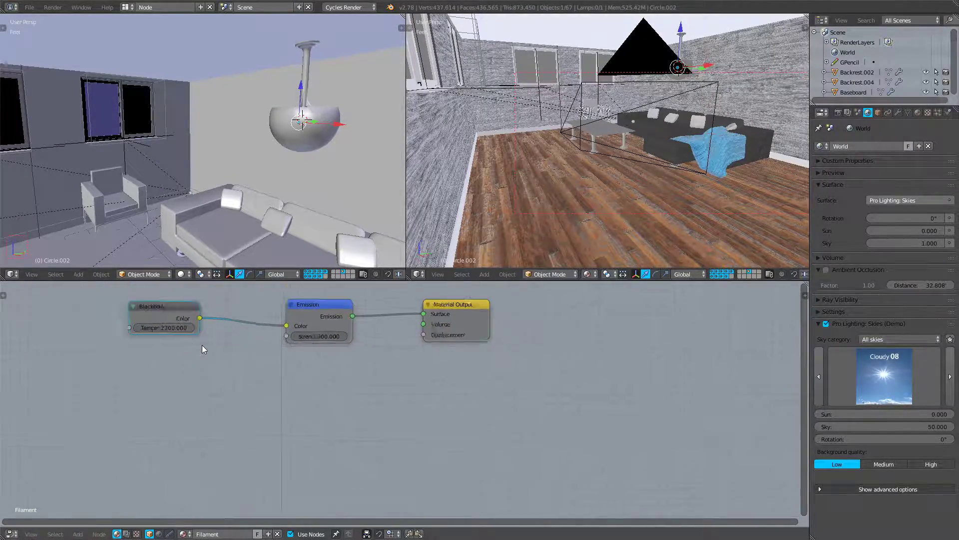
# Set the temperature of the Blackbody node in the Filament material to 6000.
pyautogui.moveTo(181, 367); pyautogui.dragTo(403, 442, button='middle')
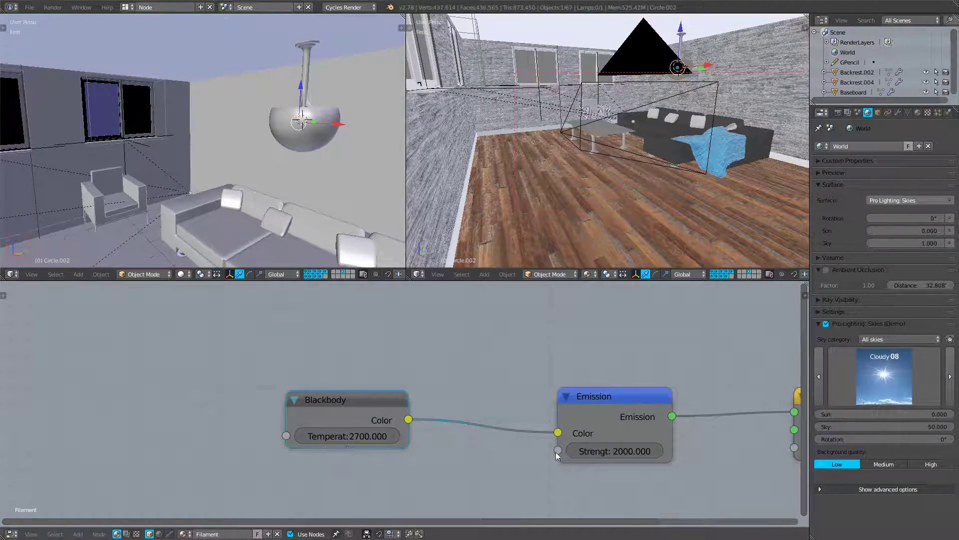
pyautogui.moveTo(538, 449); pyautogui.dragTo(414, 388, button='middle')
pyautogui.scroll(-6, 473, 409)
pyautogui.scroll(5, 556, 439)
pyautogui.moveTo(373, 414); pyautogui.dragTo(531, 387, button='middle')
pyautogui.scroll(4, 398, 386)
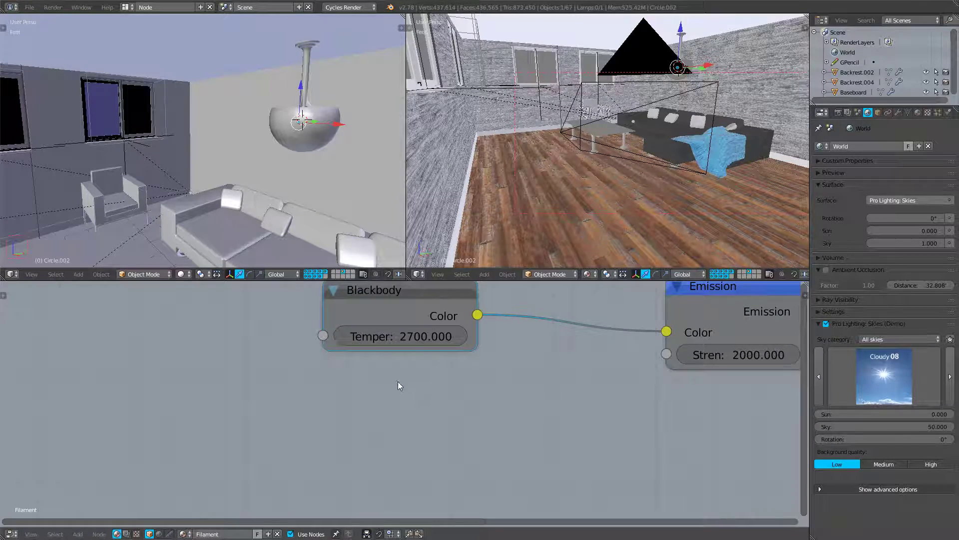
pyautogui.moveTo(405, 351); pyautogui.dragTo(409, 424, button='middle')
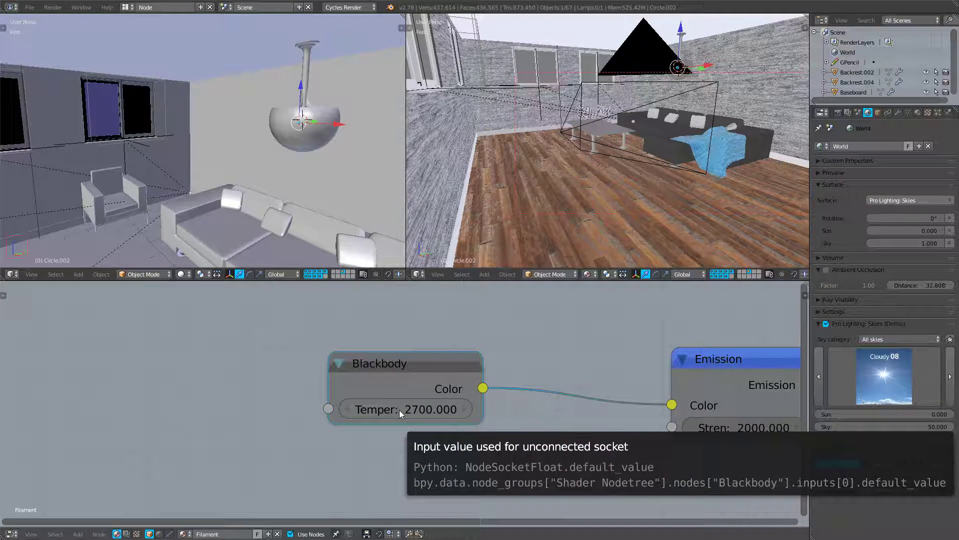
pyautogui.click(399, 410)
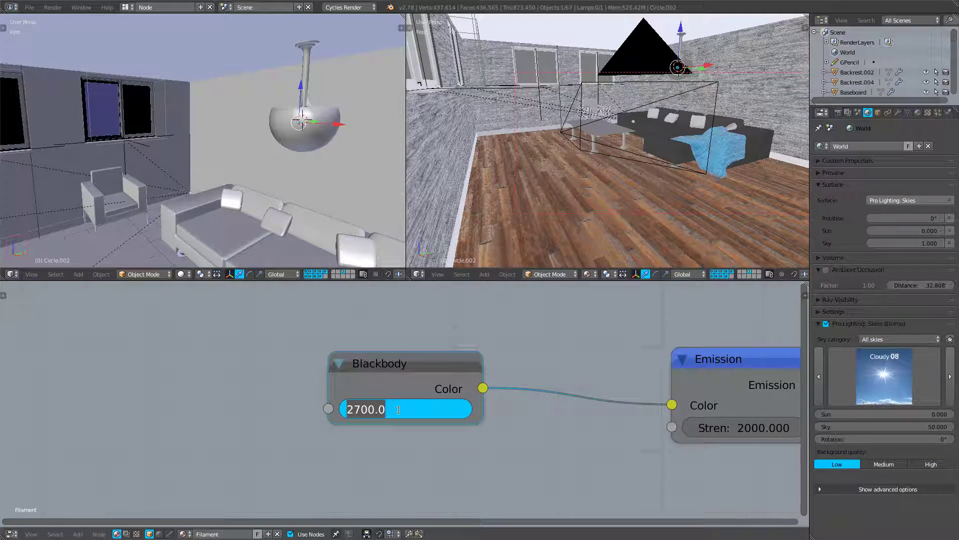
pyautogui.write('6000')
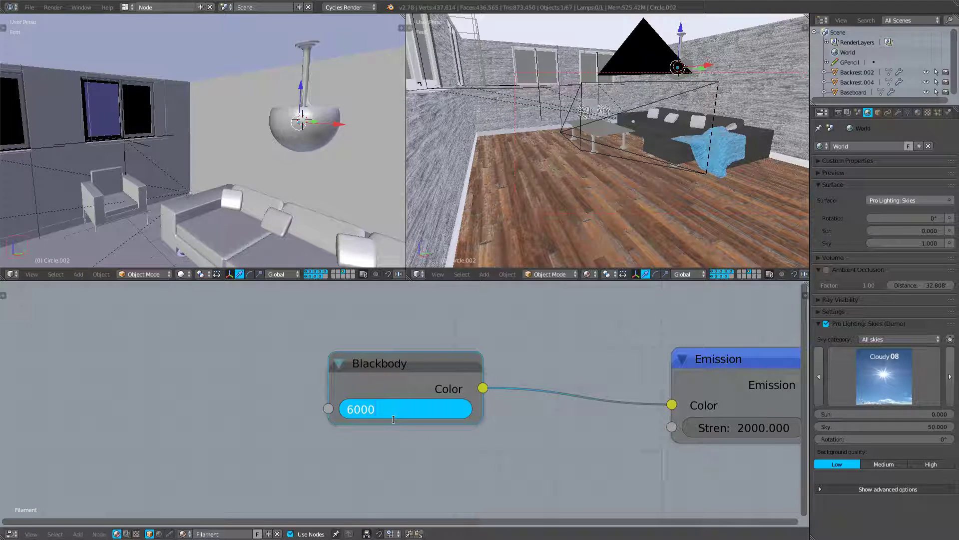
pyautogui.press('Return')
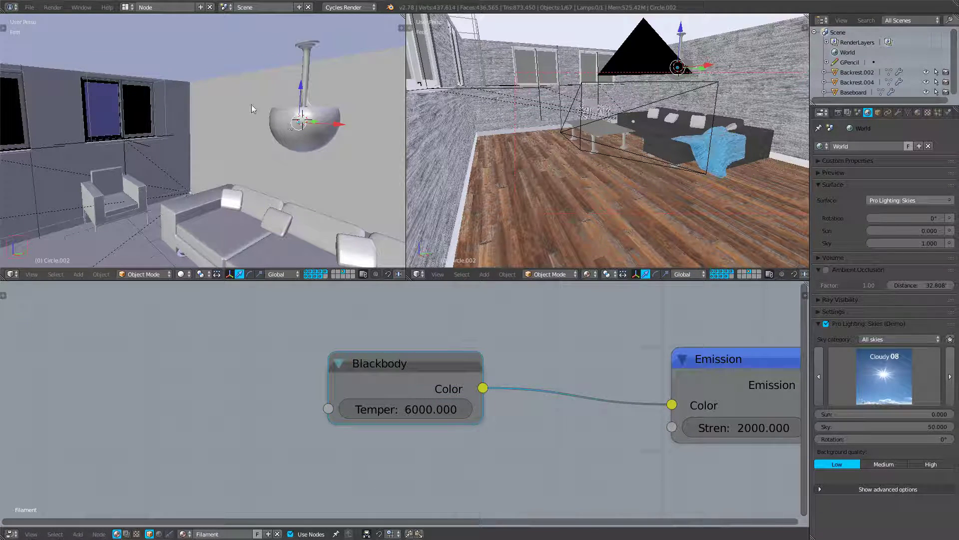
# Switch back to the Default screen layout and preview the lamp from slightly below with rendered shading.
pyautogui.click(125, 7)
pyautogui.click(138, 31)
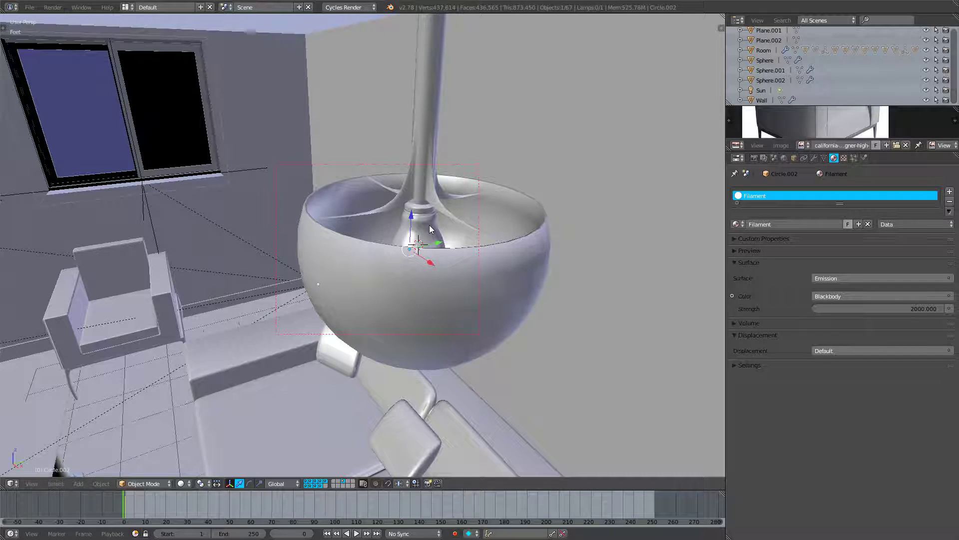
pyautogui.hotkey('shift', 'z')
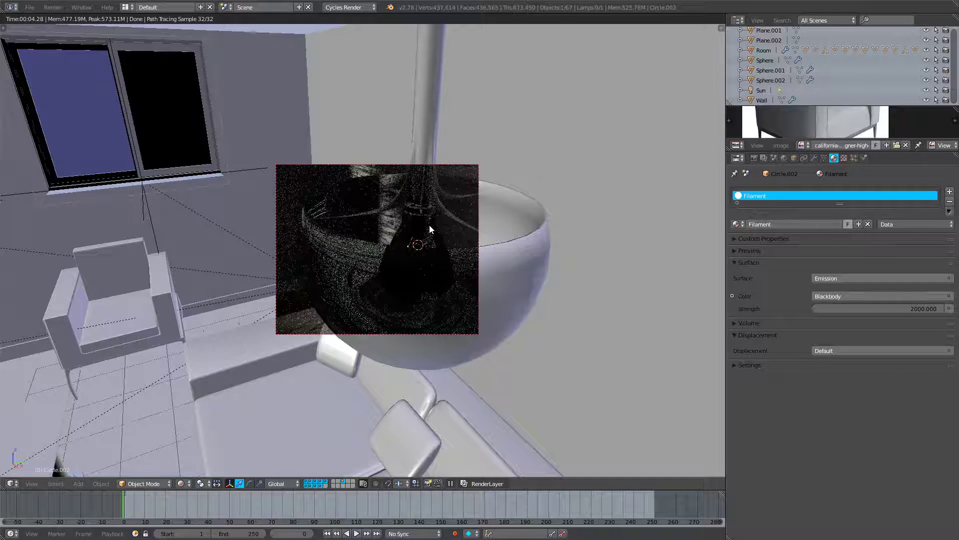
pyautogui.moveTo(457, 242); pyautogui.dragTo(450, 267, button='middle')
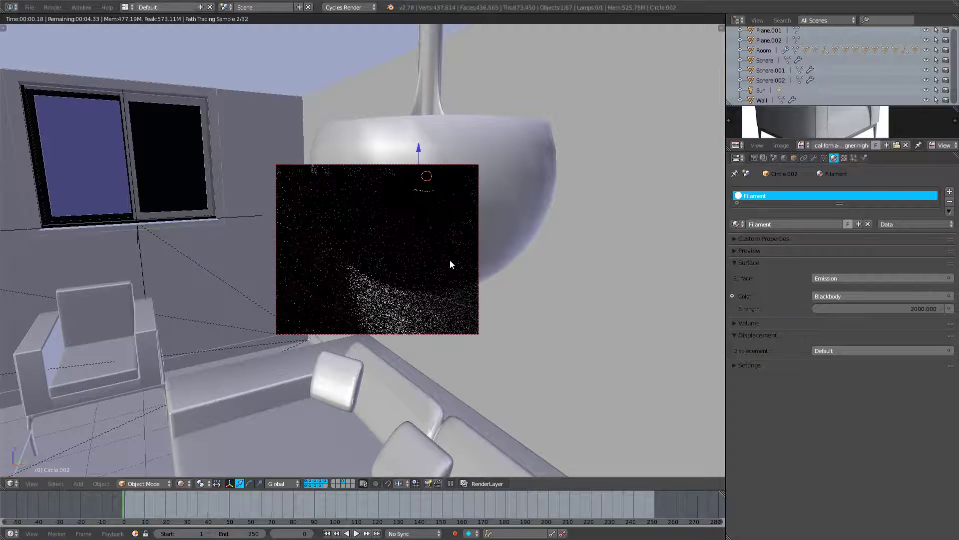
pyautogui.moveTo(445, 234); pyautogui.dragTo(436, 245, button='middle')
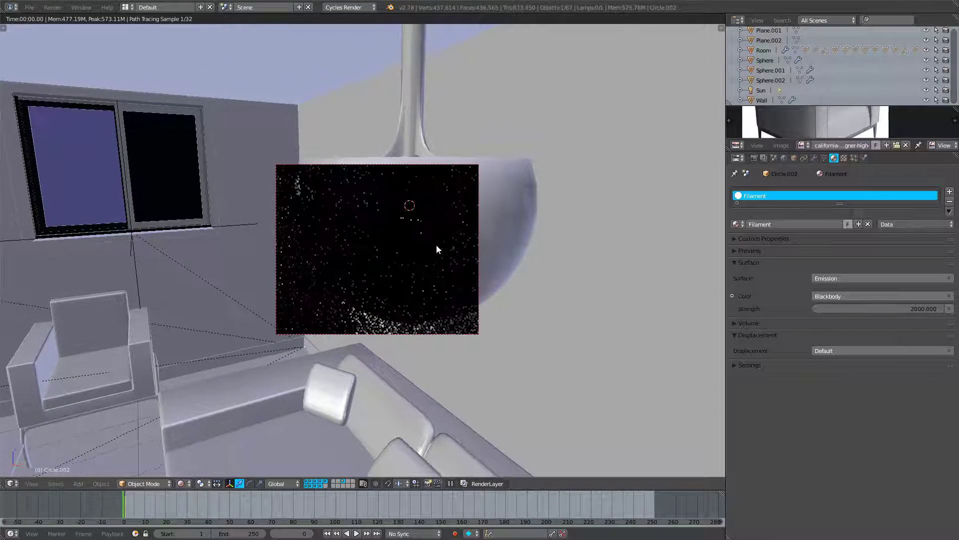
# Hide the lamp's glass shade so that the rendered preview shows the bare bulb up close.
pyautogui.click(515, 219)
pyautogui.press('h')
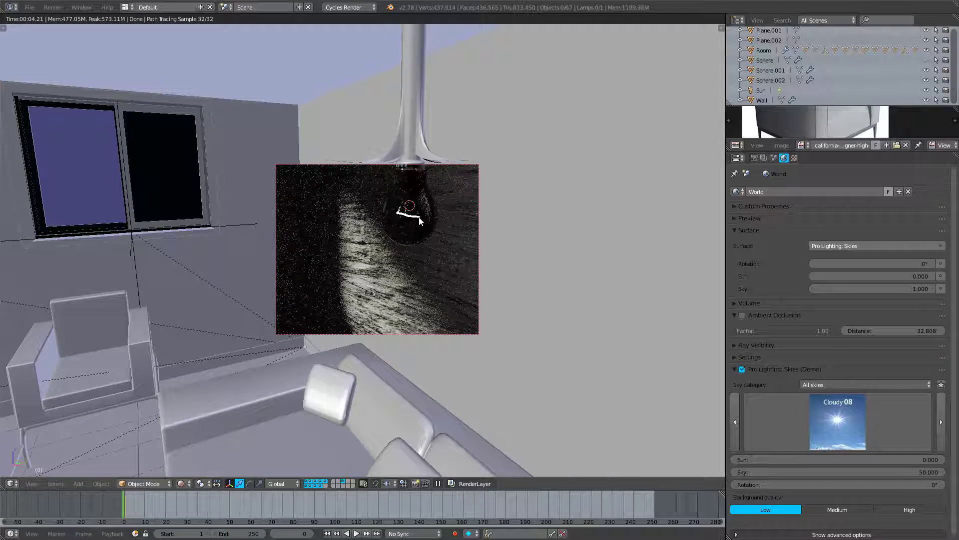
pyautogui.moveTo(419, 228); pyautogui.dragTo(365, 214, button='middle')
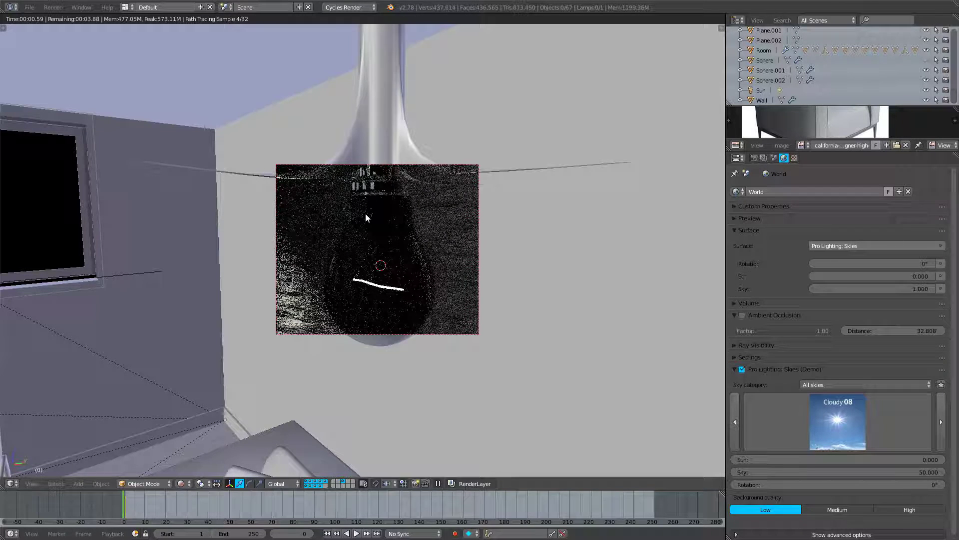
# Assign the existing Glass Bulb material to the light bulb in place of its lamp glass material.
pyautogui.rightClick(415, 274)
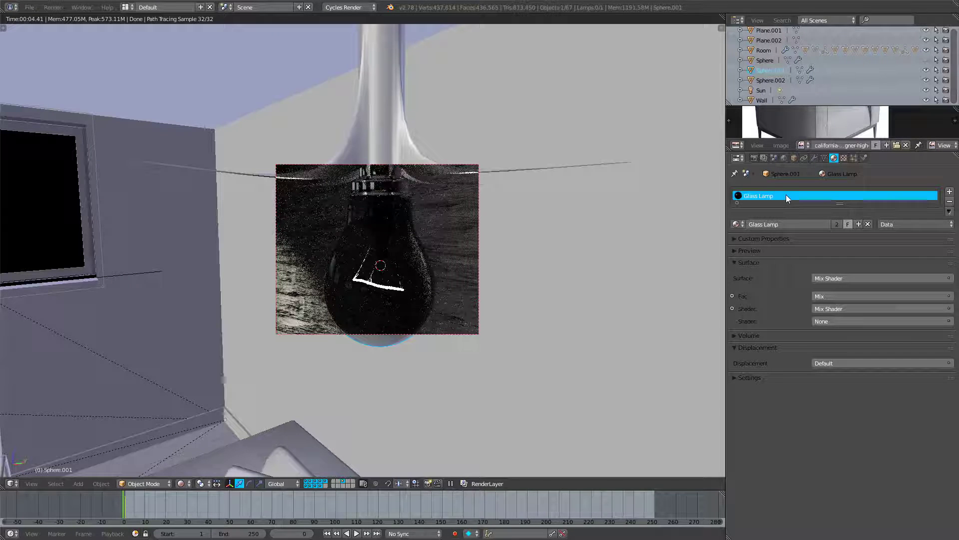
pyautogui.click(737, 224)
pyautogui.click(762, 278)
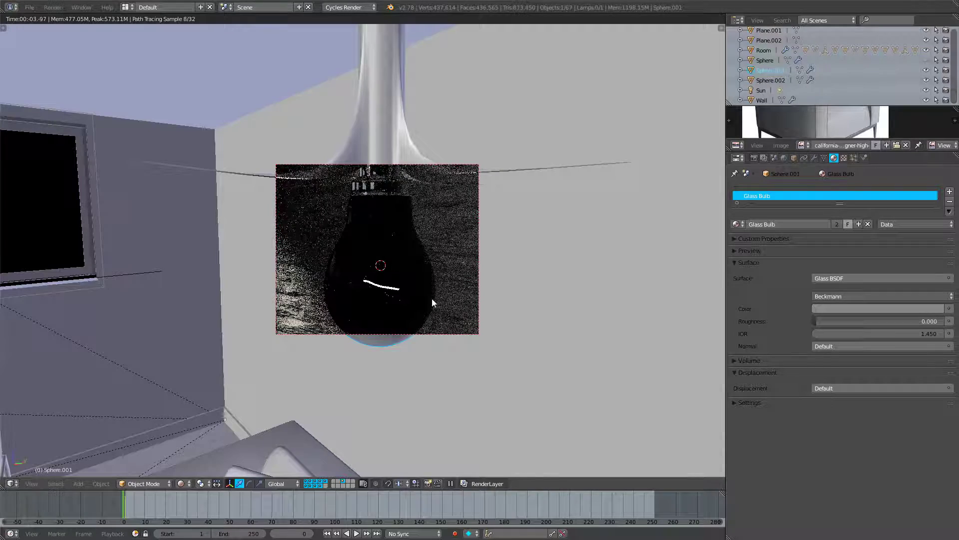
pyautogui.keyDown('shift'); pyautogui.moveTo(421, 300); pyautogui.dragTo(419, 292, button='middle'); pyautogui.keyUp('shift')
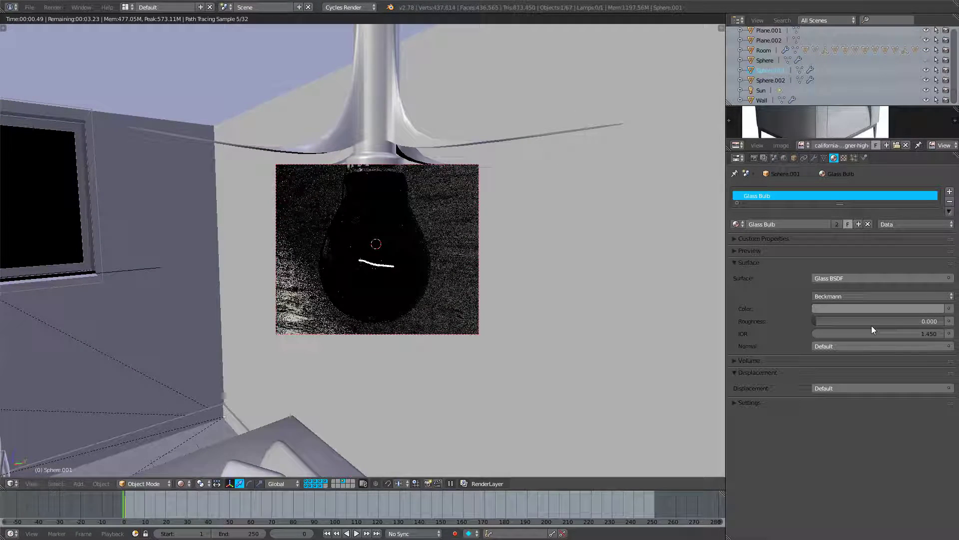
# Take the viewport out of rendered shading and switch to the Node screen layout.
pyautogui.click(125, 7)
pyautogui.write('z')
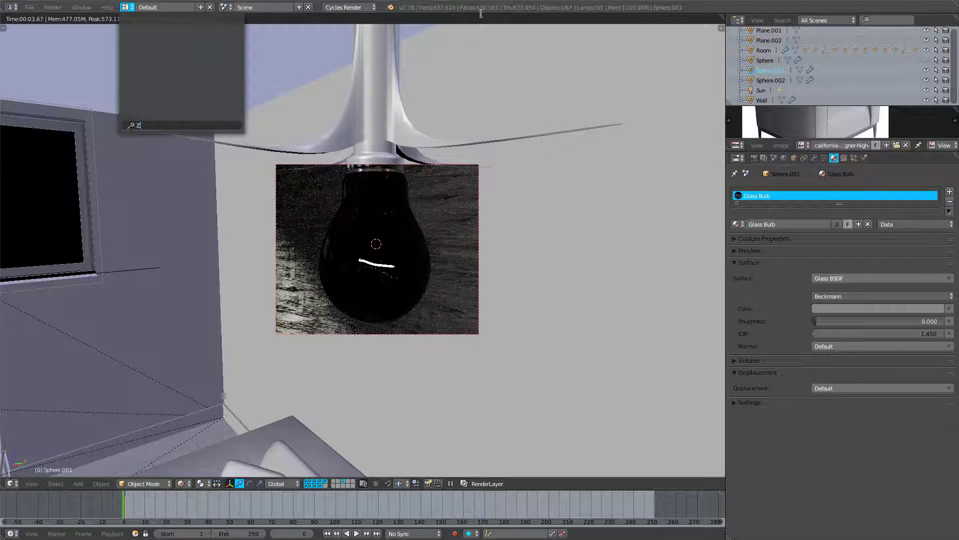
pyautogui.press('Escape')
pyautogui.hotkey('shift', 'z')
pyautogui.click(125, 7)
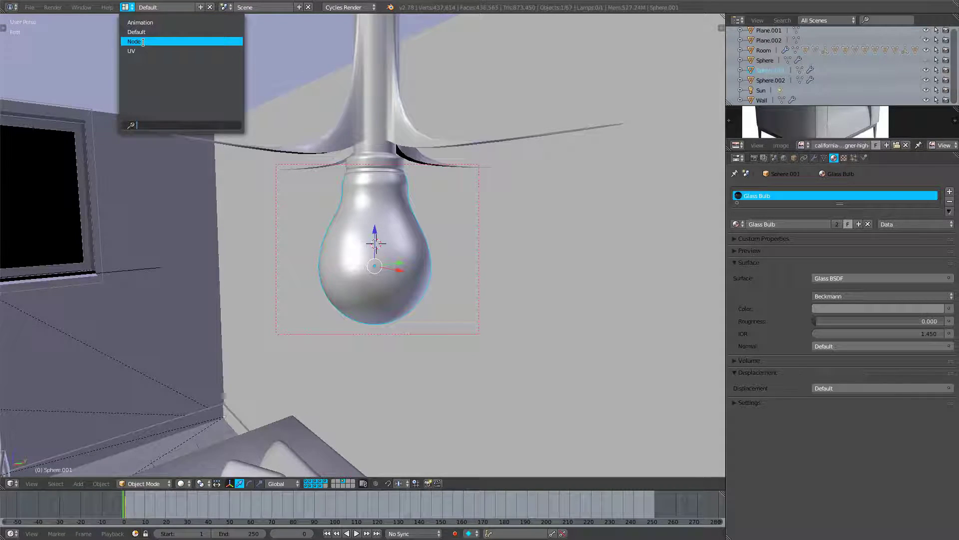
pyautogui.click(143, 42)
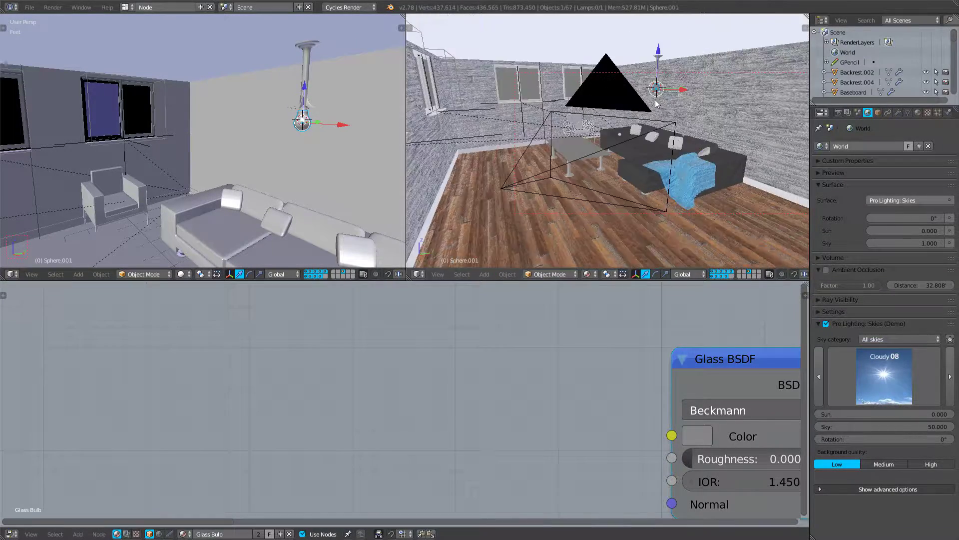
# Frame the bulb in the solid-shaded 3D view, set a render border around it and turn on rendered shading.
pyautogui.press('KP_Decimal')
pyautogui.scroll(3, 231, 160)
pyautogui.keyDown('shift'); pyautogui.moveTo(284, 182); pyautogui.dragTo(244, 152, button='middle'); pyautogui.keyUp('shift')
pyautogui.hotkey('ctrl', 'b')
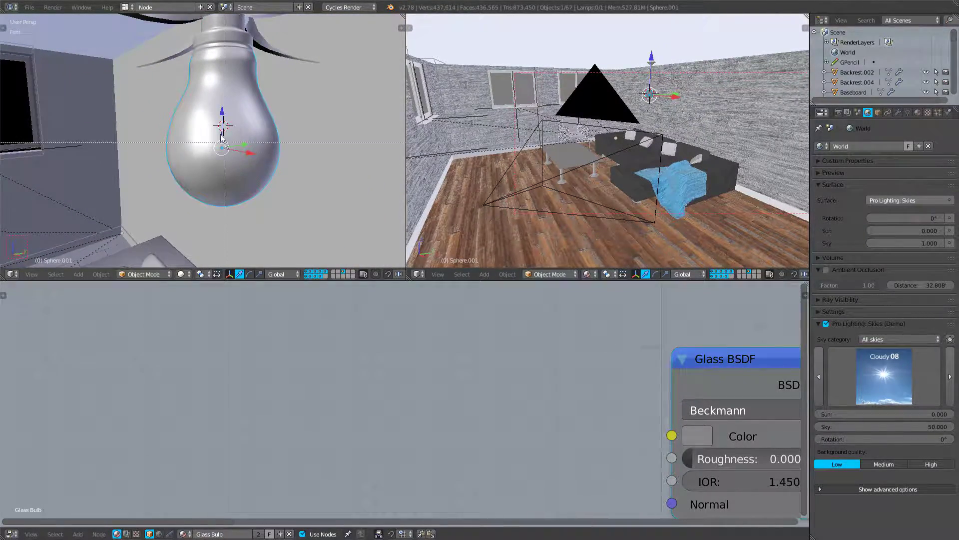
pyautogui.moveTo(173, 70); pyautogui.dragTo(290, 202)
pyautogui.hotkey('shift', 'z')
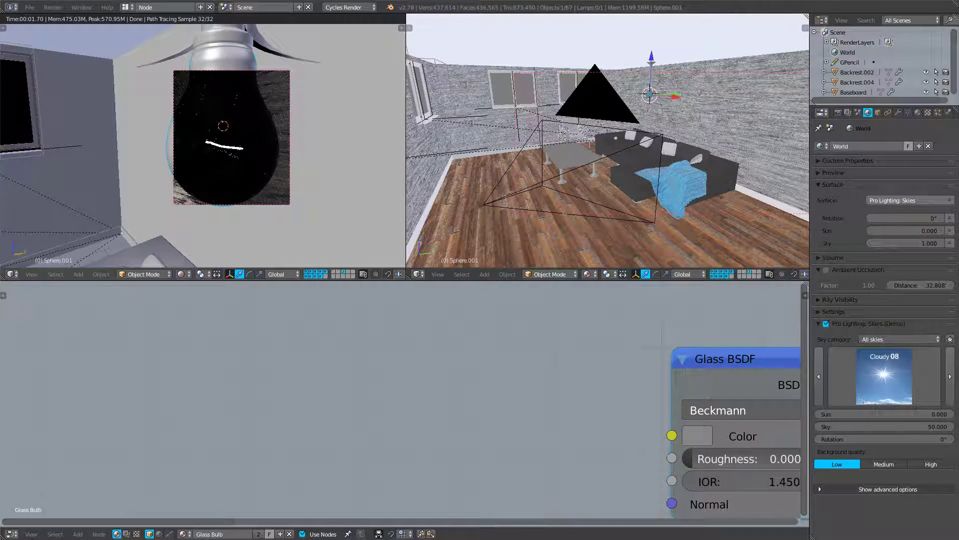
# Bring the Glass Bulb nodes fully into view and try Glass BSDF roughness values of 1.0 and 0.5.
pyautogui.press('Home')
pyautogui.moveTo(535, 393); pyautogui.dragTo(482, 425, button='middle')
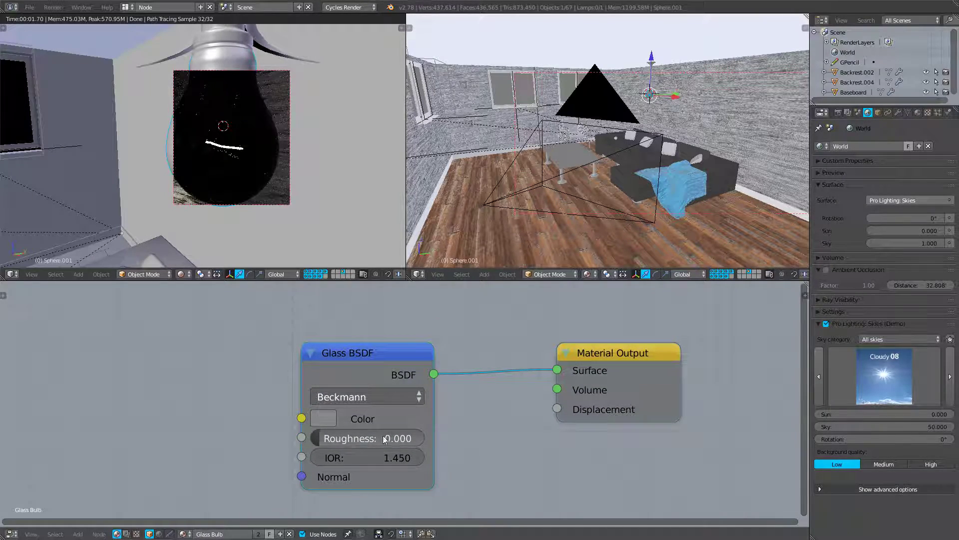
pyautogui.moveTo(336, 445); pyautogui.dragTo(426, 439)
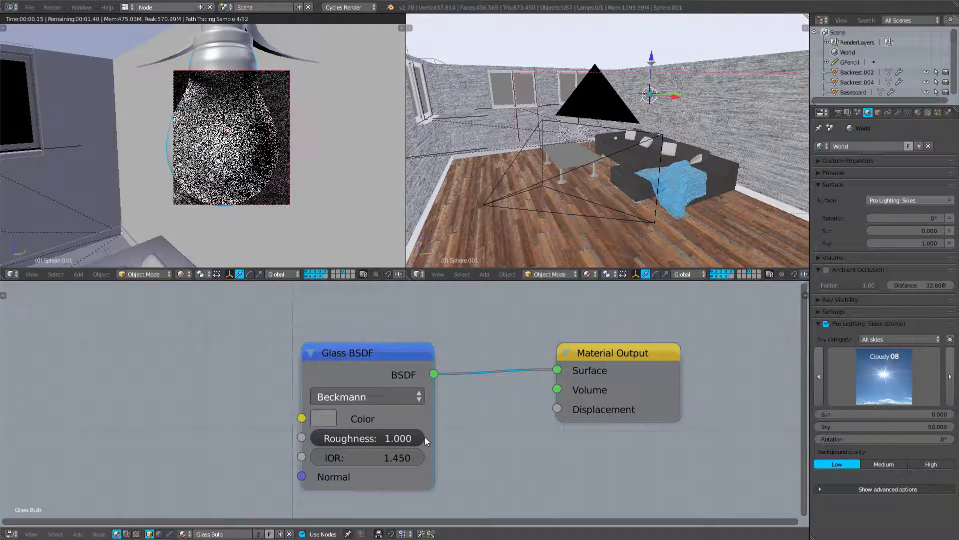
pyautogui.click(393, 443)
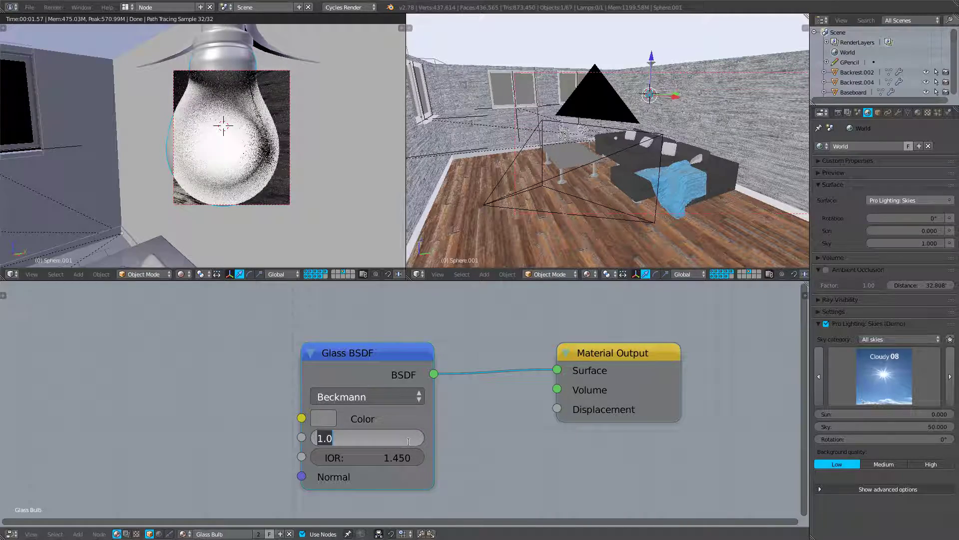
pyautogui.write('0.5')
pyautogui.press('Return')
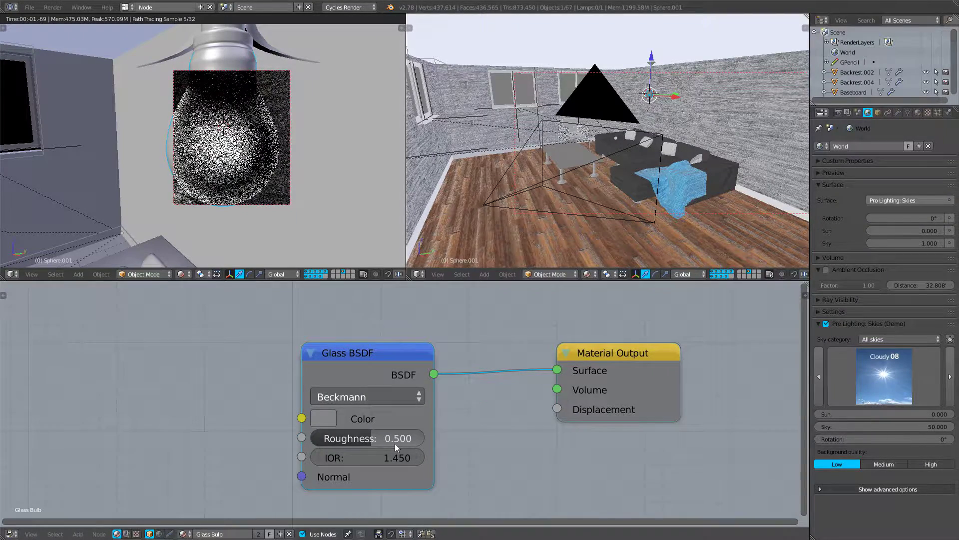
# Try lower Glass BSDF roughness values of 0.25 and 0.35 on the bulb material.
pyautogui.click(385, 434)
pyautogui.write('.2')
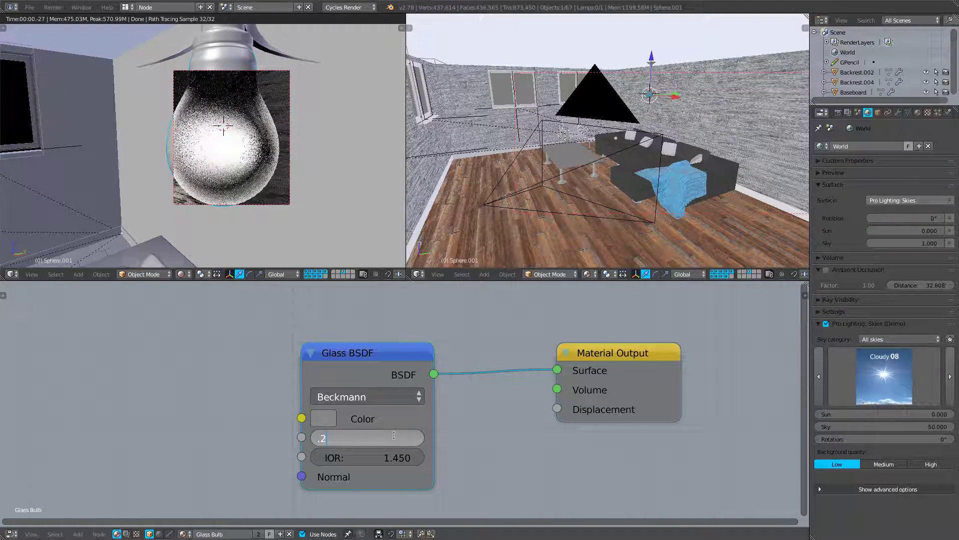
pyautogui.press('Return')
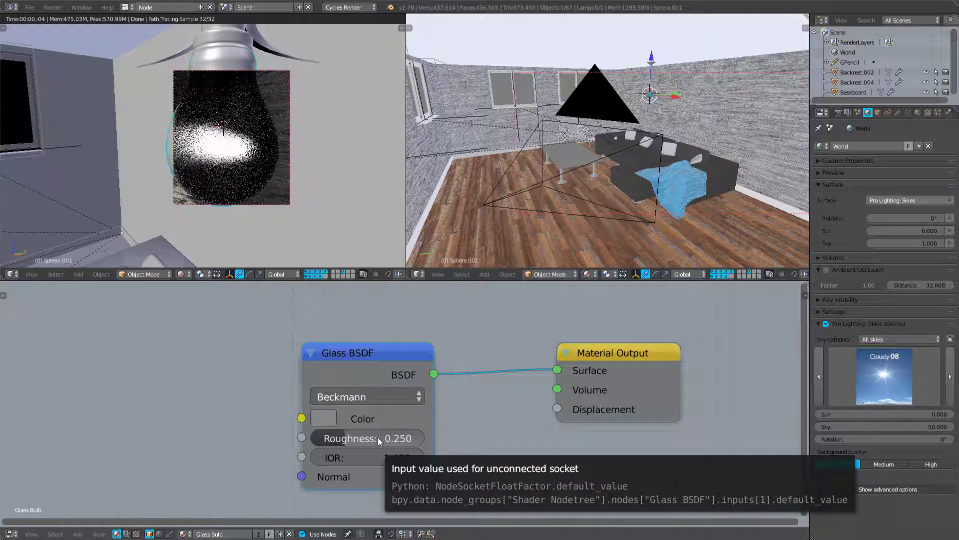
pyautogui.click(378, 437)
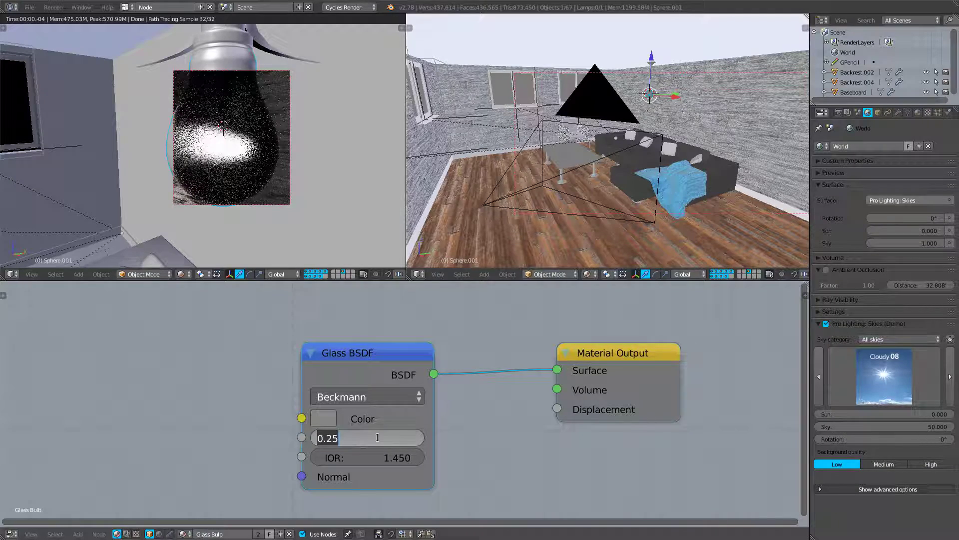
pyautogui.press('BackSpace')
pyautogui.write('.35')
pyautogui.press('Return')
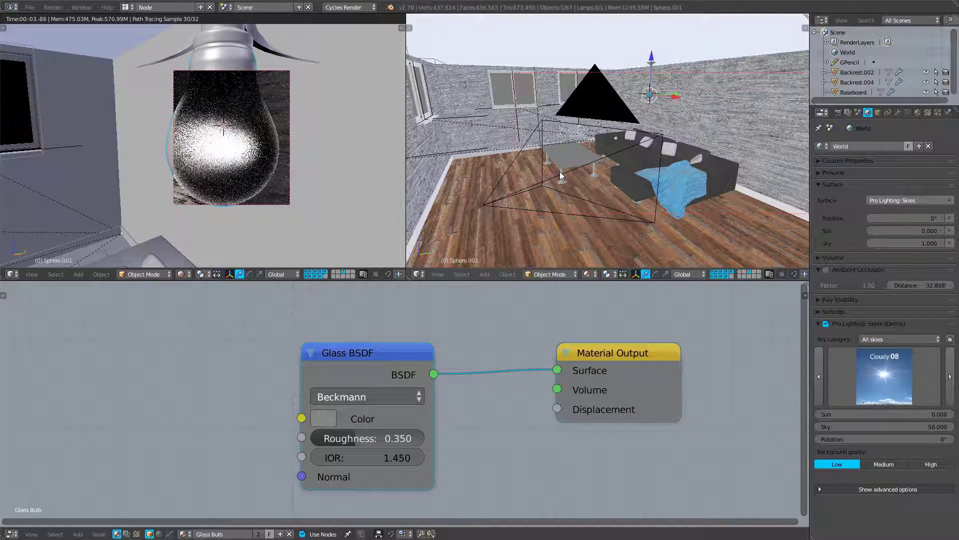
# Unhide the lamp's glass shade and set the Glass Bulb material's roughness to 0.5.
pyautogui.hotkey('alt', 'h')
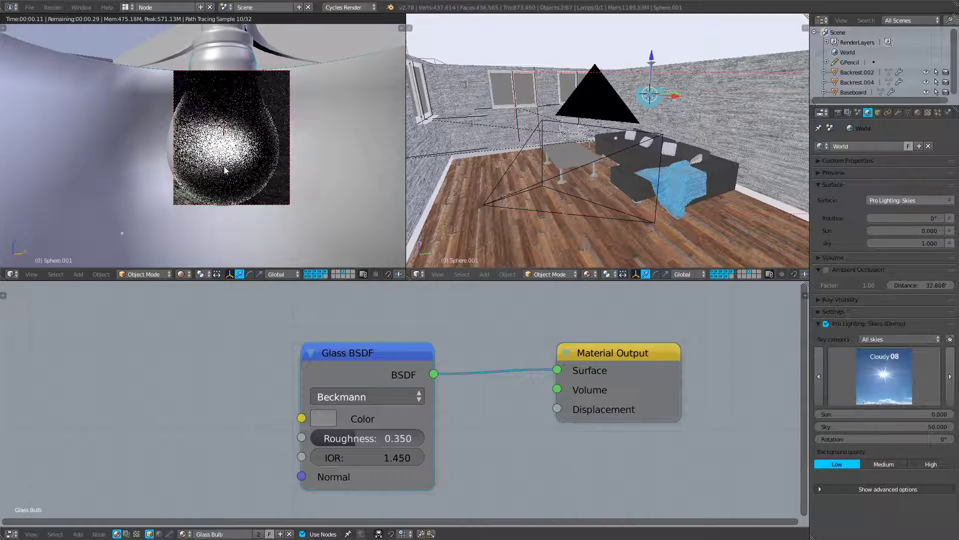
pyautogui.scroll(-2, 204, 160)
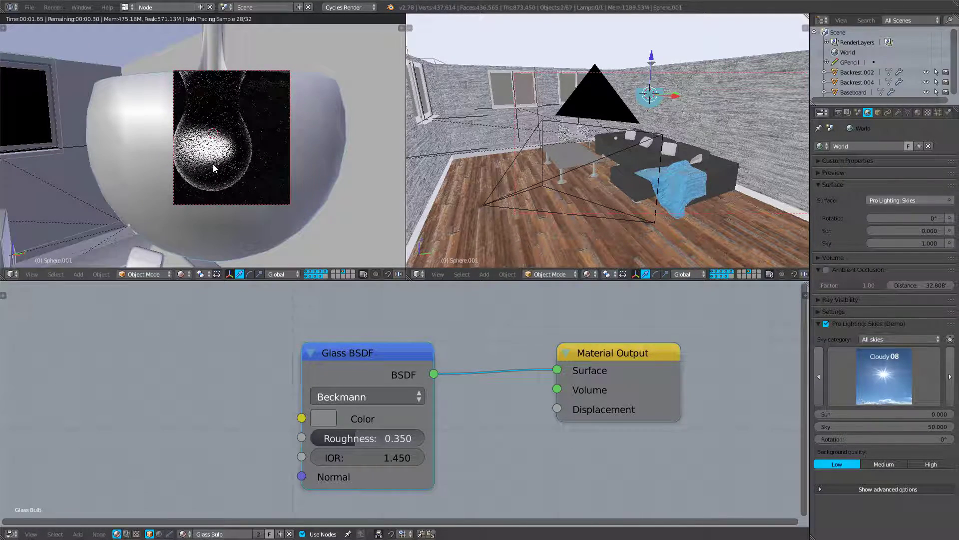
pyautogui.moveTo(213, 160); pyautogui.dragTo(250, 197, button='middle')
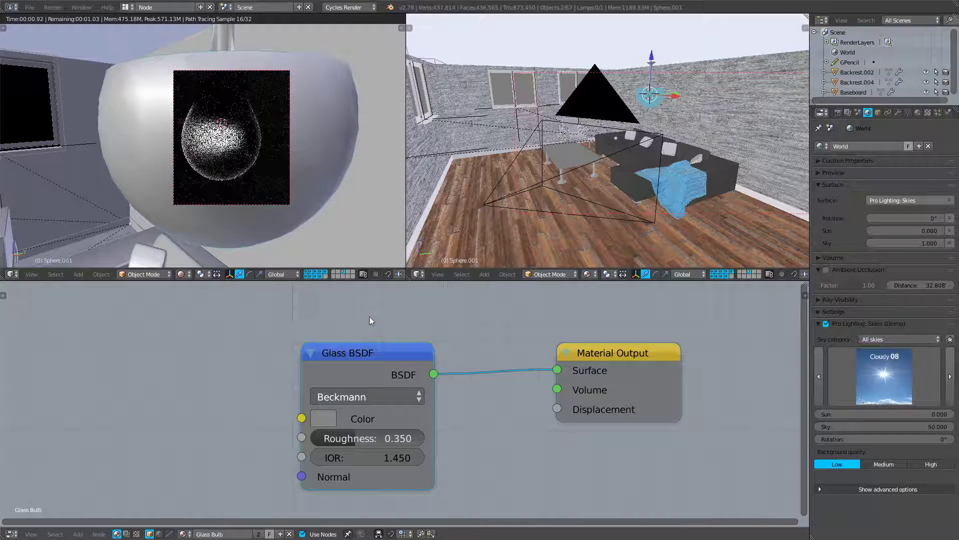
pyautogui.click(379, 435)
pyautogui.write('0.5')
pyautogui.press('Return')
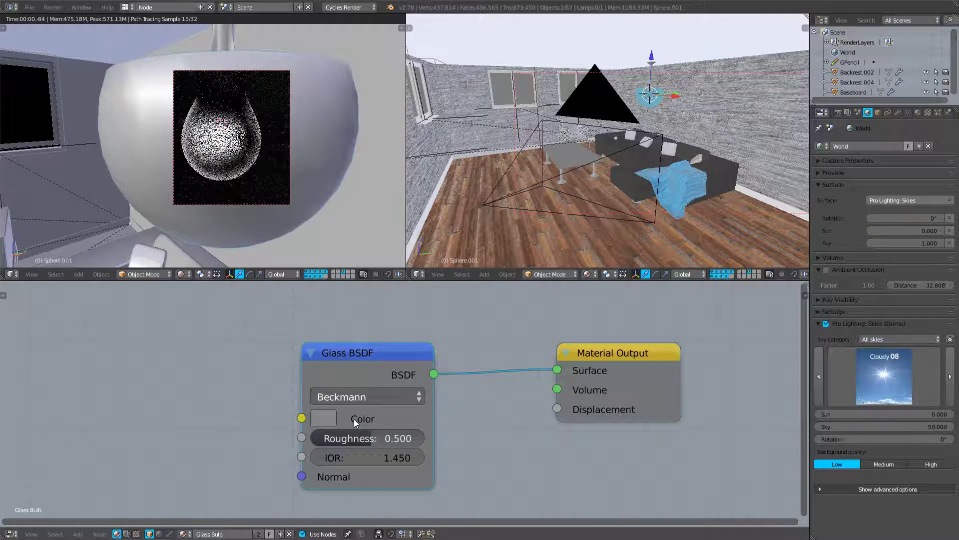
# Set the Glass Bulb material's roughness to 1.0 and check the room's render through the camera.
pyautogui.click(367, 437)
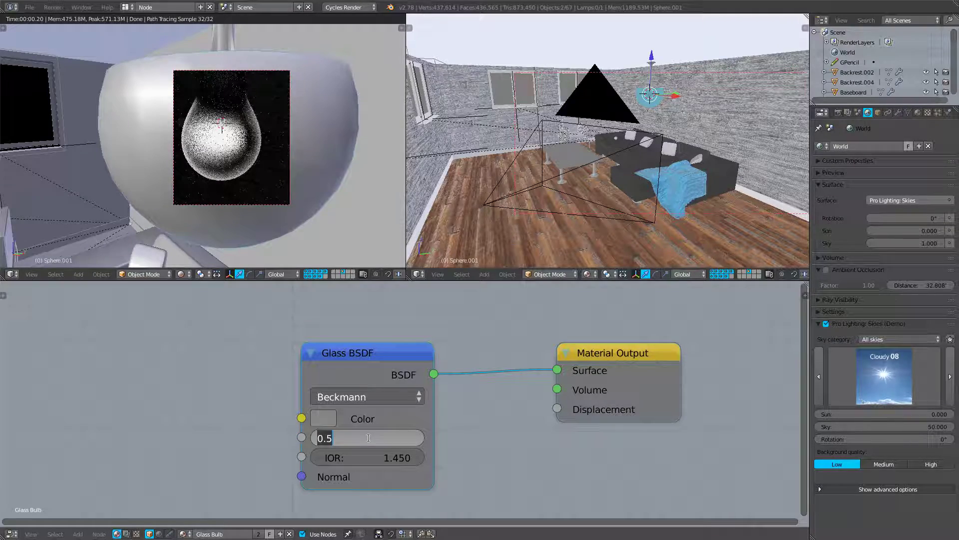
pyautogui.write('1')
pyautogui.press('Return')
pyautogui.scroll(-5, 258, 192)
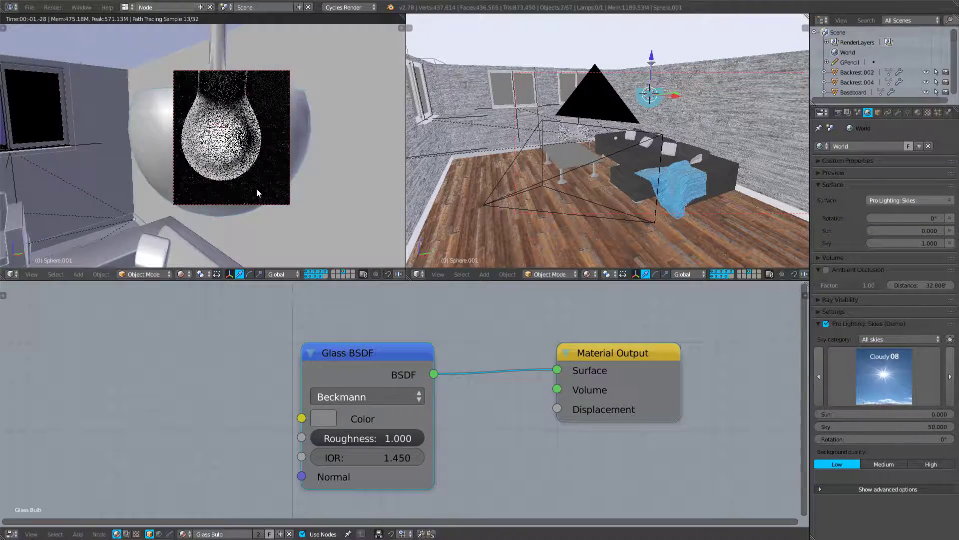
pyautogui.scroll(-3, 263, 185)
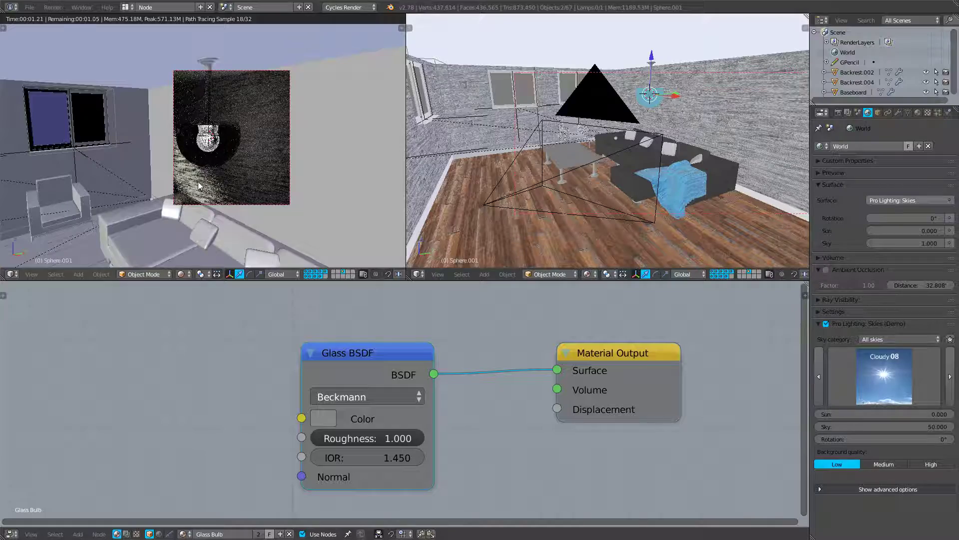
pyautogui.keyDown('shift'); pyautogui.moveTo(196, 191); pyautogui.dragTo(203, 180, button='middle'); pyautogui.keyUp('shift')
pyautogui.press('KP_0')
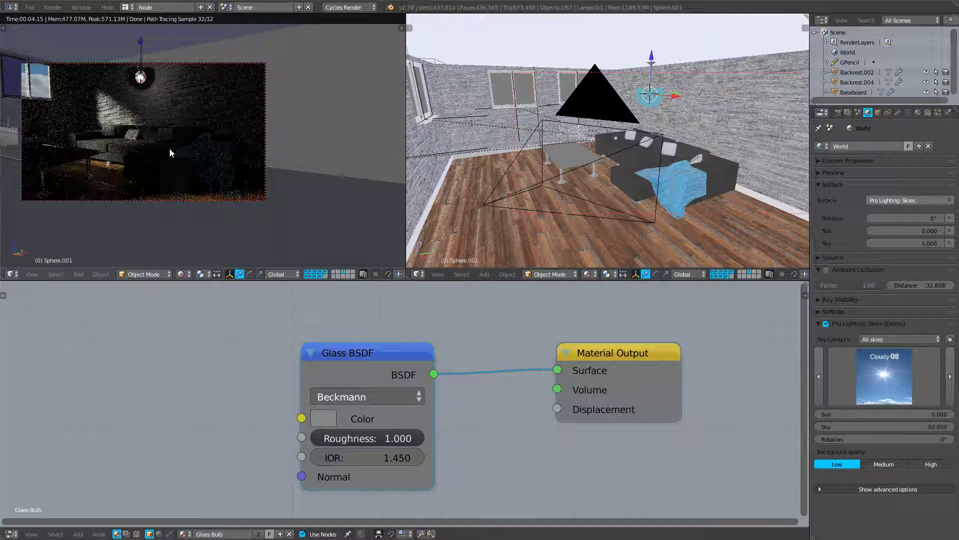
# Return the lamp close-up to solid shading and select the filament inside the bulb in the other 3D view.
pyautogui.moveTo(159, 69)
pyautogui.mouseDown(button='middle')
pyautogui.moveTo(149, 82)
pyautogui.moveTo(156, 65)
pyautogui.moveTo(207, 79)
pyautogui.moveTo(184, 95)
pyautogui.moveTo(250, 133)
pyautogui.moveTo(244, 125)
pyautogui.mouseUp(button='middle')
pyautogui.scroll(4, 183, 96)
pyautogui.scroll(2, 250, 119)
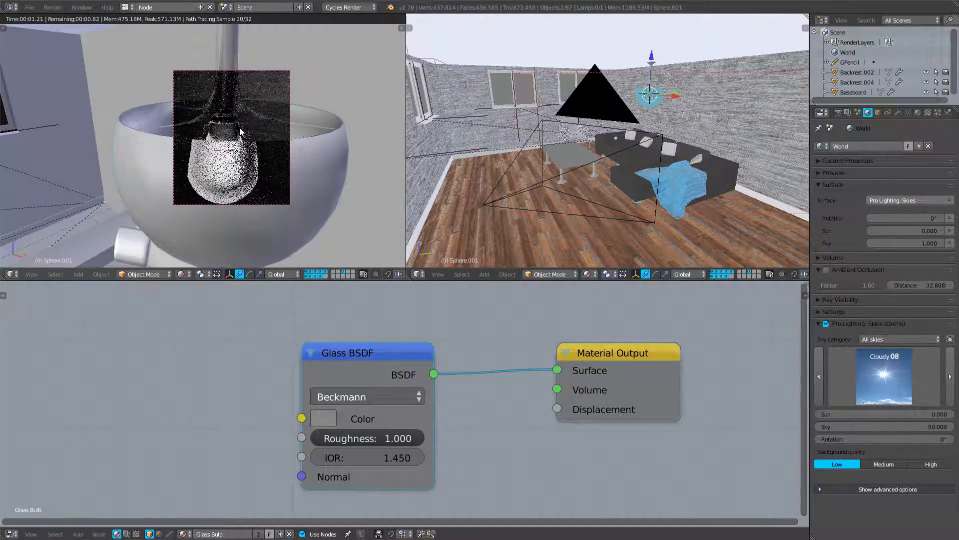
pyautogui.hotkey('shift', 'z')
pyautogui.moveTo(678, 65); pyautogui.dragTo(672, 79, button='middle')
pyautogui.scroll(6, 619, 111)
pyautogui.keyDown('shift'); pyautogui.moveTo(709, 30); pyautogui.dragTo(572, 192, button='middle'); pyautogui.keyUp('shift')
pyautogui.scroll(3, 577, 185)
pyautogui.keyDown('shift'); pyautogui.moveTo(677, 49); pyautogui.dragTo(595, 140, button='middle'); pyautogui.keyUp('shift')
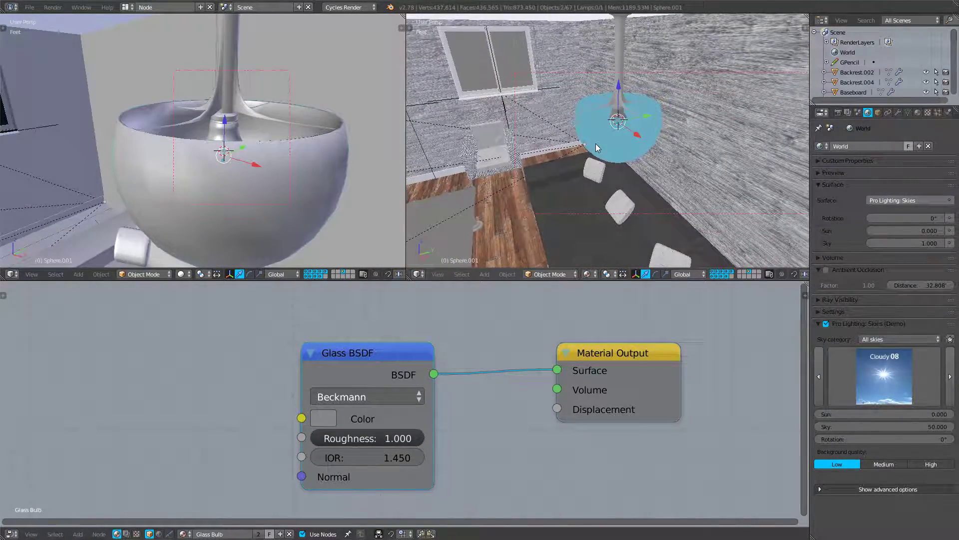
pyautogui.hotkey('shift', 'f')
pyautogui.press('w')
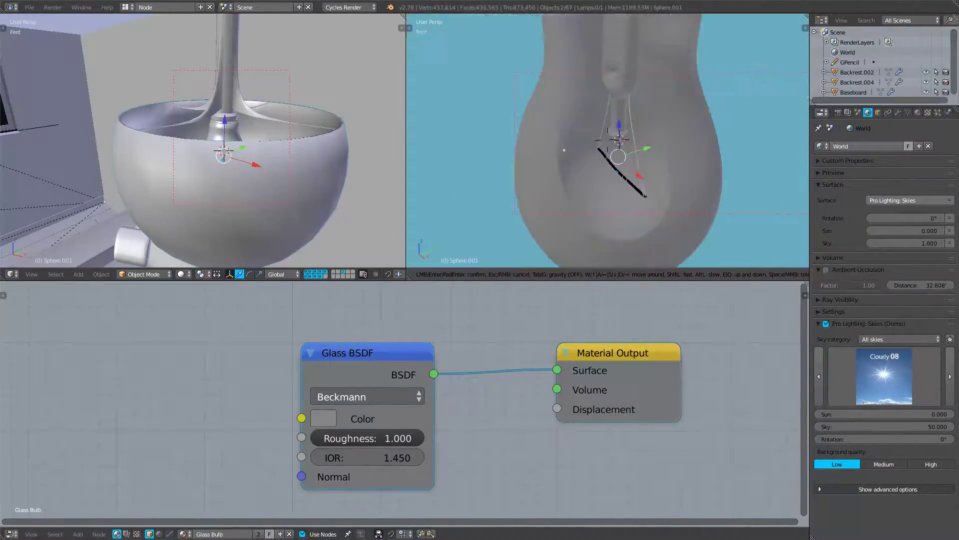
pyautogui.click(607, 141)
pyautogui.rightClick(610, 145)
pyautogui.rightClick(620, 154)
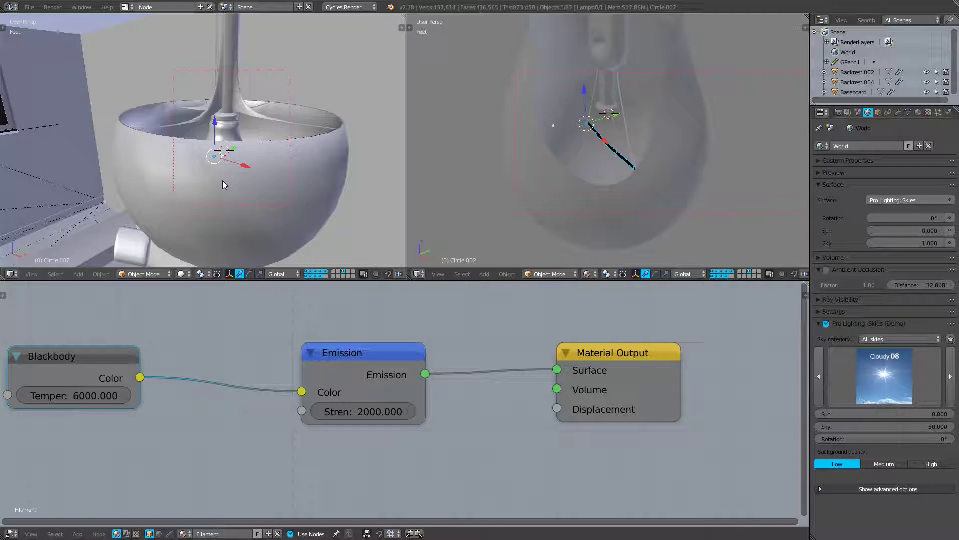
# Restore rendered shading, then set the filament's Blackbody temperature to 7000 and Emission strength to 5000.
pyautogui.hotkey('shift', 'z')
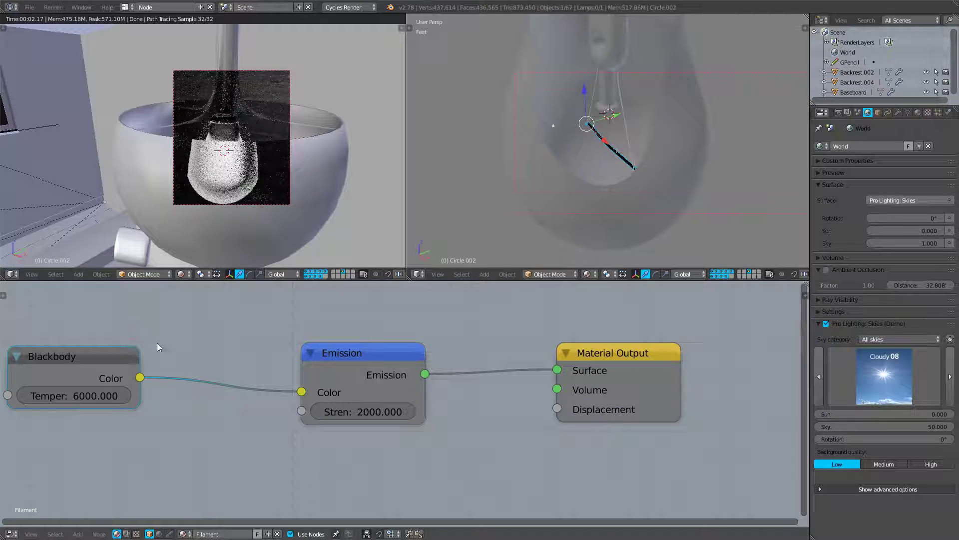
pyautogui.click(73, 393)
pyautogui.write('7000')
pyautogui.press('Return')
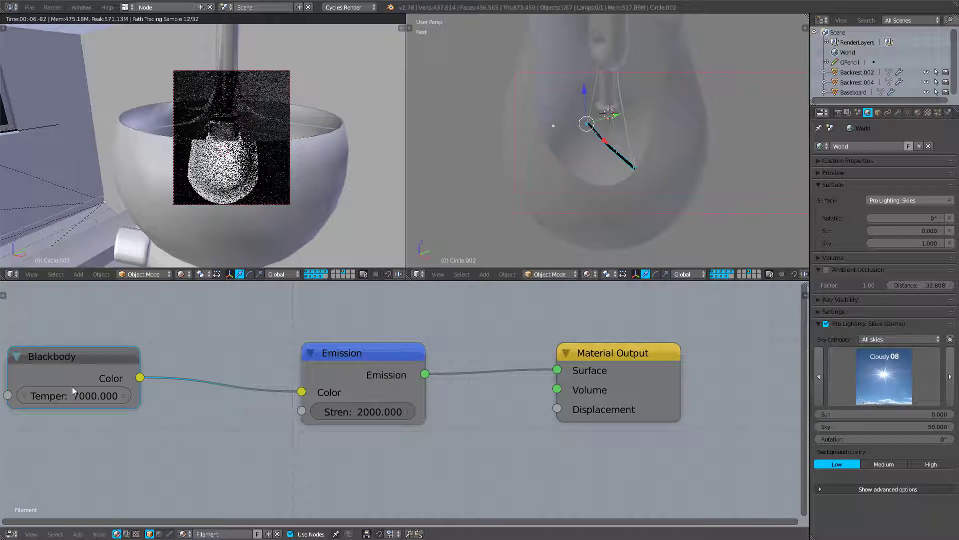
pyautogui.click(356, 411)
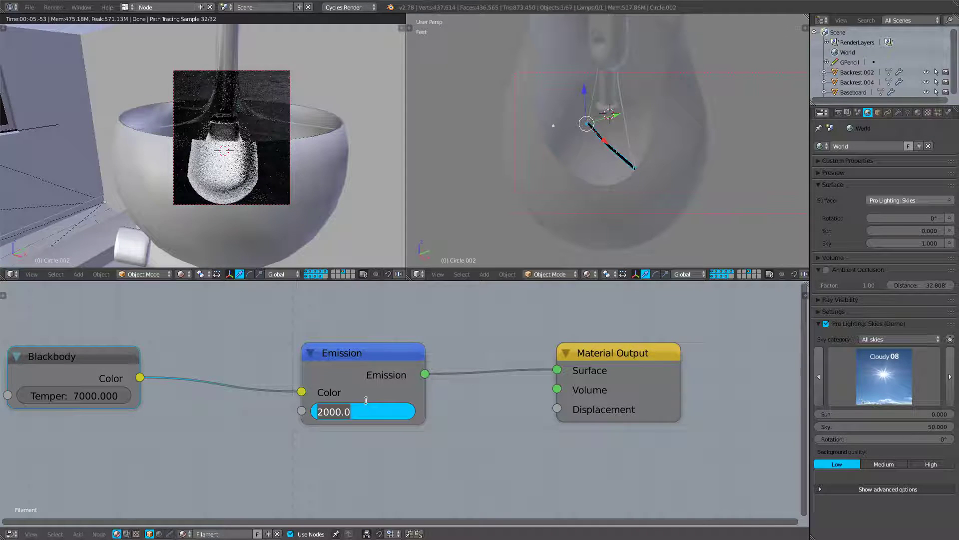
pyautogui.write('5000')
pyautogui.press('Return')
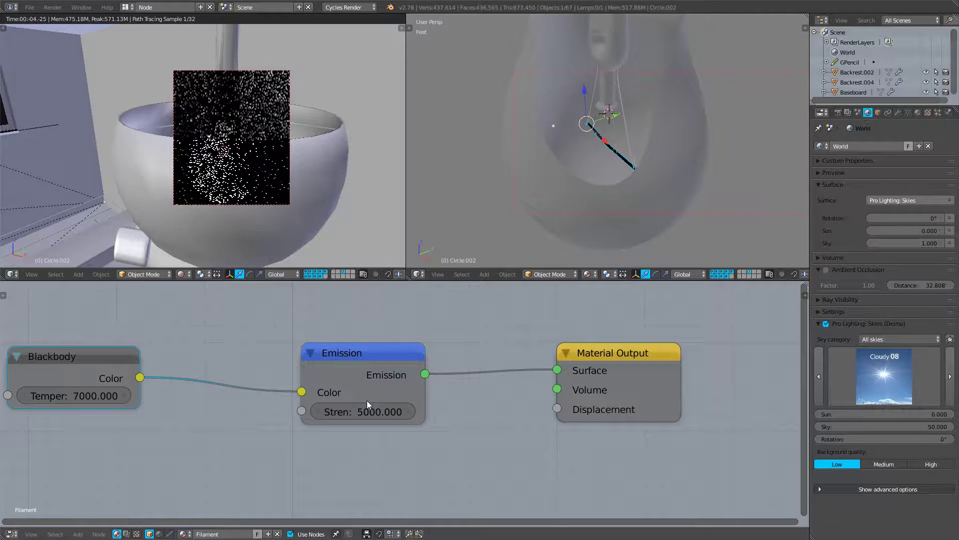
# Examine how the brighter filament lights the room, from several angles and through the camera in rendered shading.
pyautogui.moveTo(277, 231); pyautogui.dragTo(285, 208, button='middle')
pyautogui.scroll(-5, 292, 212)
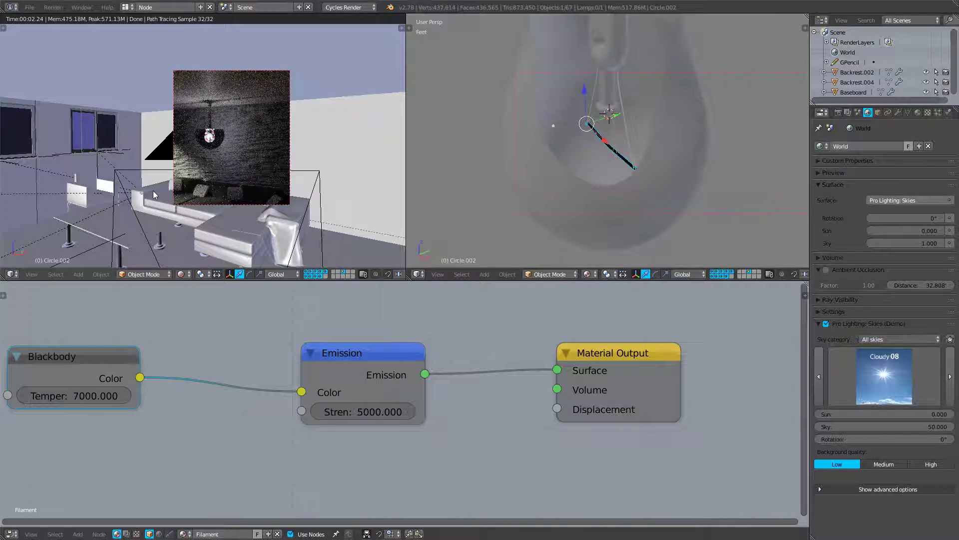
pyautogui.scroll(6, 210, 190)
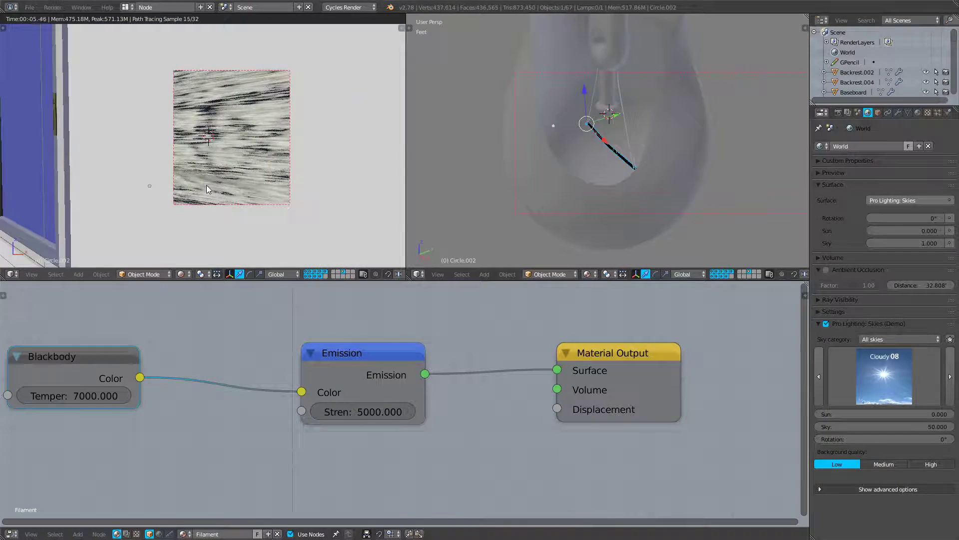
pyautogui.scroll(-5, 210, 190)
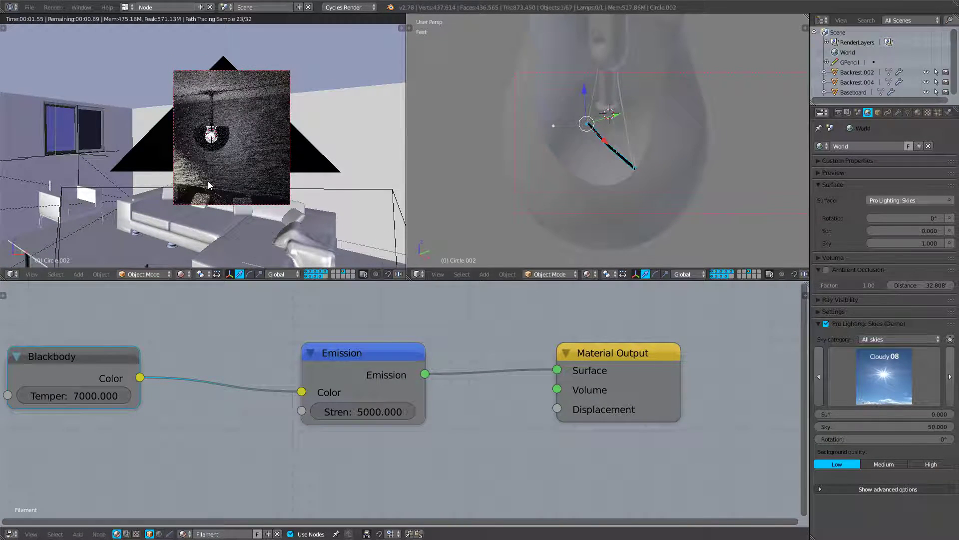
pyautogui.keyDown('shift'); pyautogui.moveTo(204, 189); pyautogui.dragTo(197, 148, button='middle'); pyautogui.keyUp('shift')
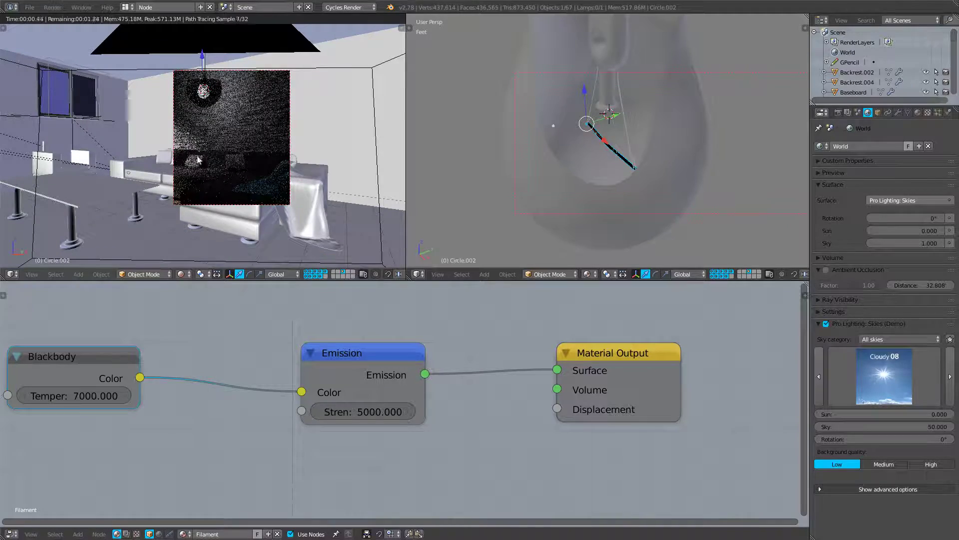
pyautogui.scroll(-1, 263, 116)
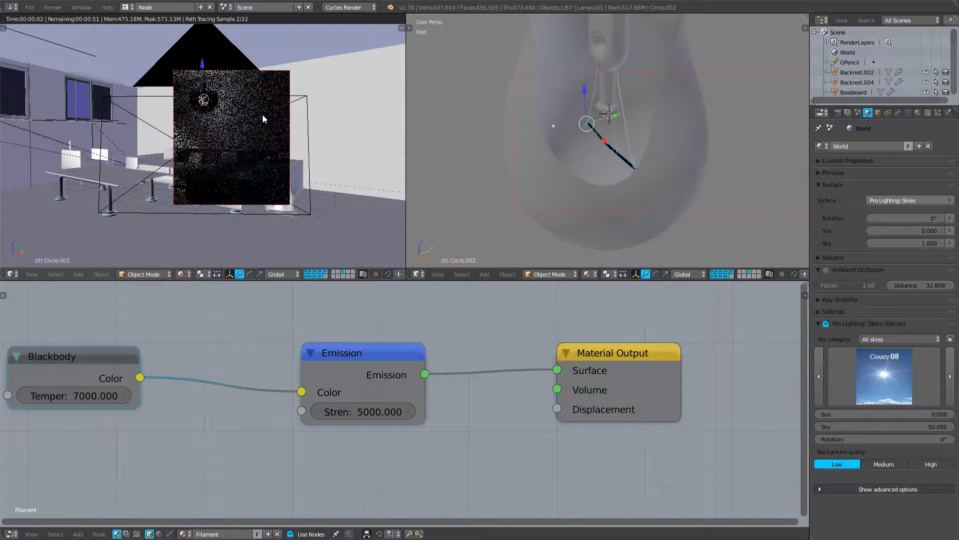
pyautogui.moveTo(262, 115); pyautogui.dragTo(240, 152, button='middle')
pyautogui.scroll(3, 253, 119)
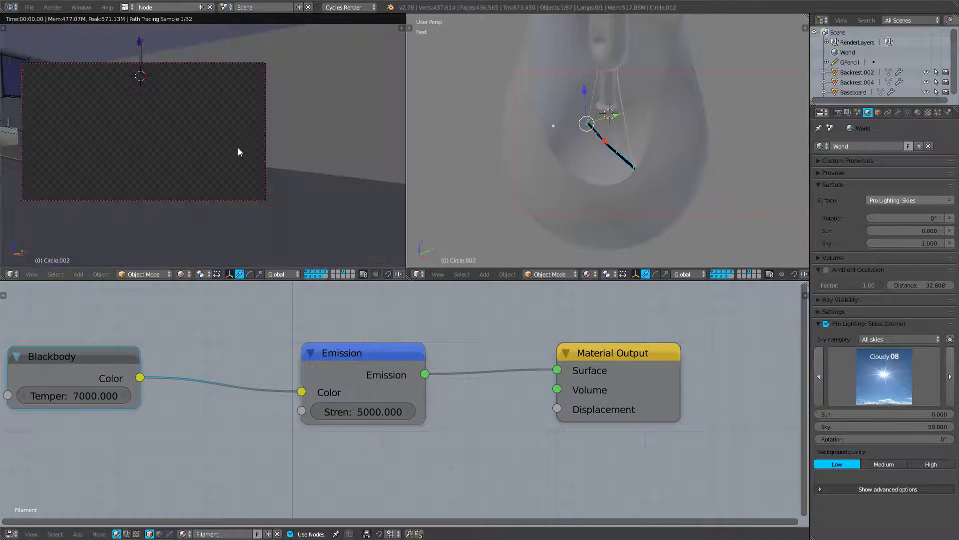
pyautogui.press('KP_0')
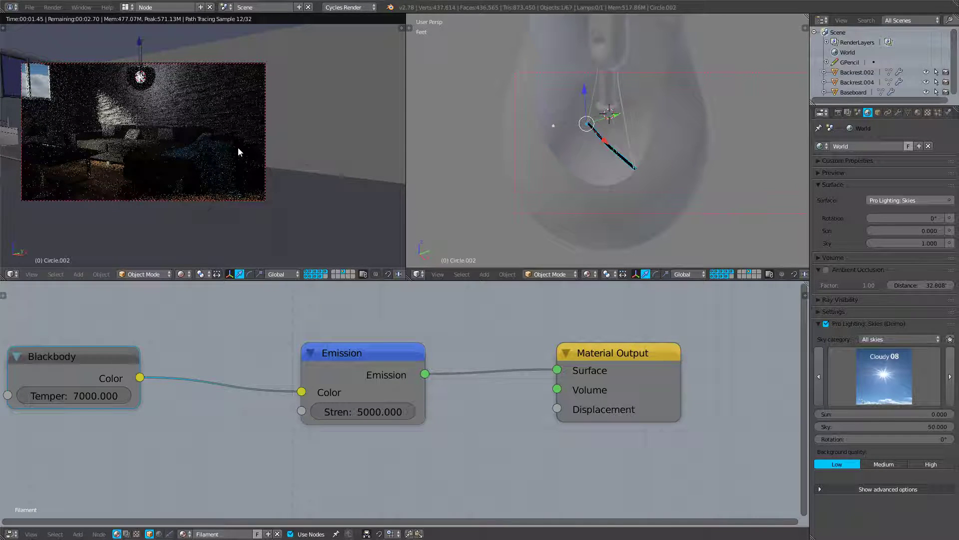
# Select the camera and look through its transform and view settings.
pyautogui.rightClick(266, 137)
pyautogui.press('n')
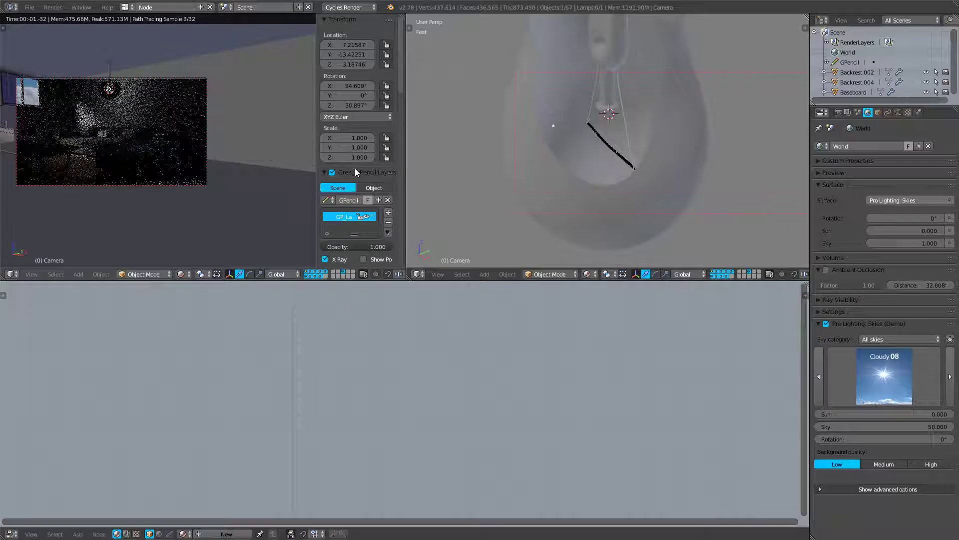
pyautogui.scroll(-8, 355, 170)
pyautogui.scroll(-9, 355, 181)
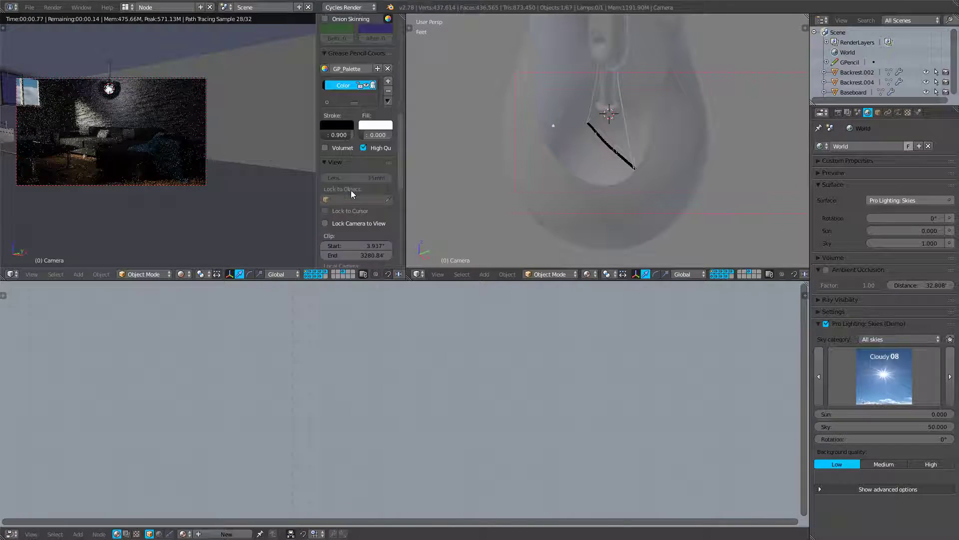
pyautogui.press('n')
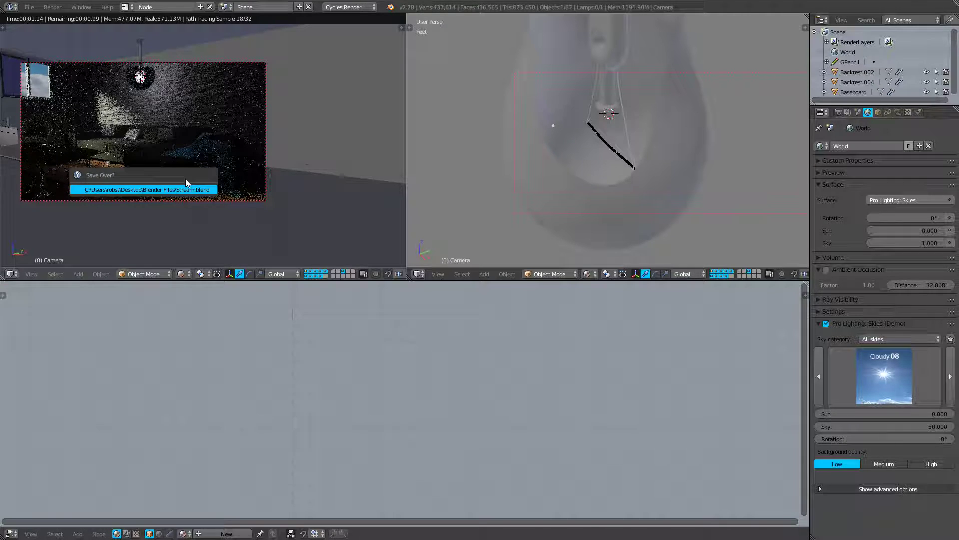
# Restore solid shading, switch to the Default screen layout and look at the room through the camera.
pyautogui.hotkey('shift', 'z')
pyautogui.click(126, 7)
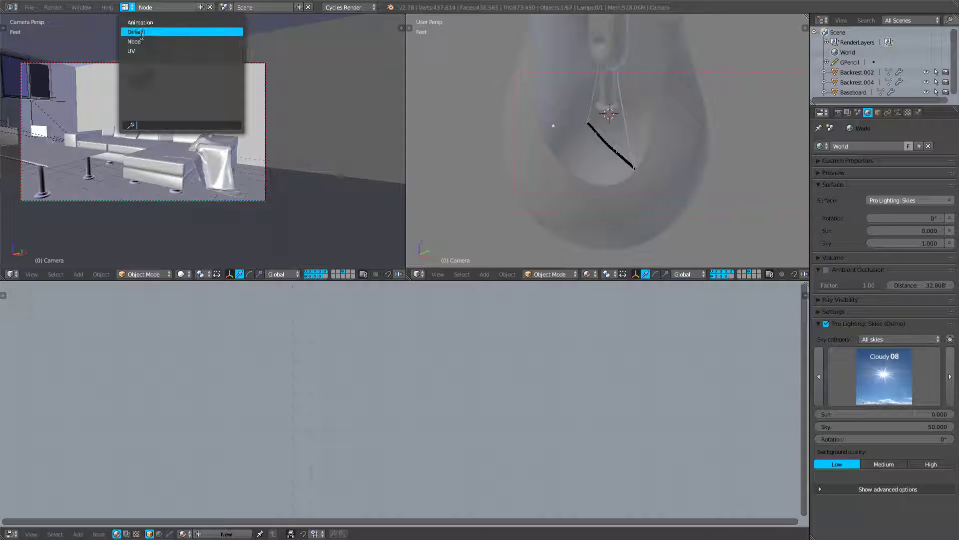
pyautogui.click(146, 31)
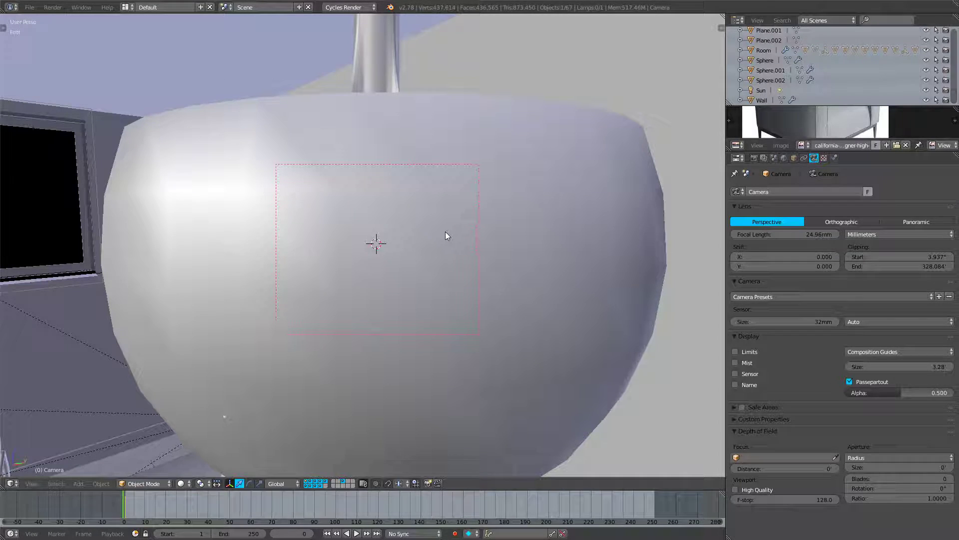
pyautogui.press('KP_0')
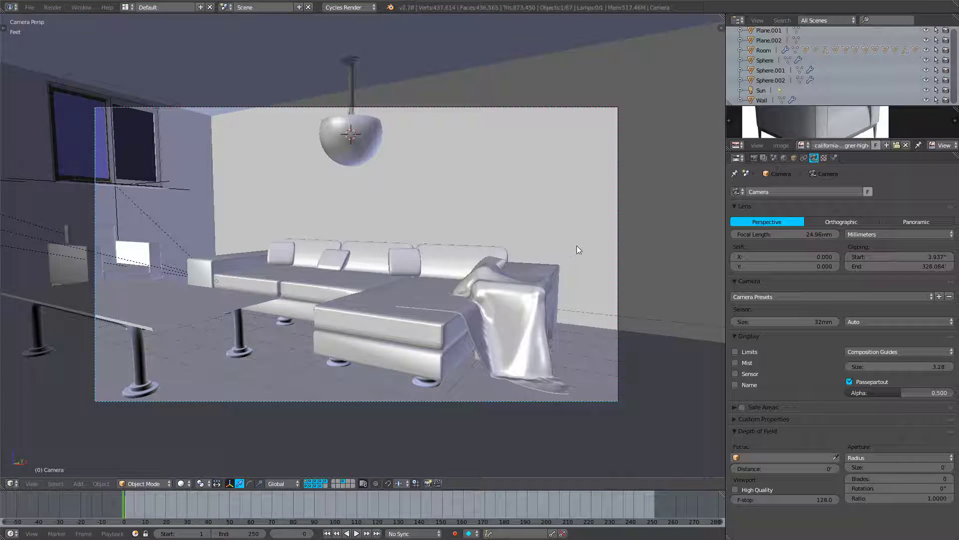
# Select the camera, lock it to the view, and reframe it to a lower, more frontal shot of the sofa.
pyautogui.rightClick(618, 256)
pyautogui.press('n')
pyautogui.scroll(-7, 658, 266)
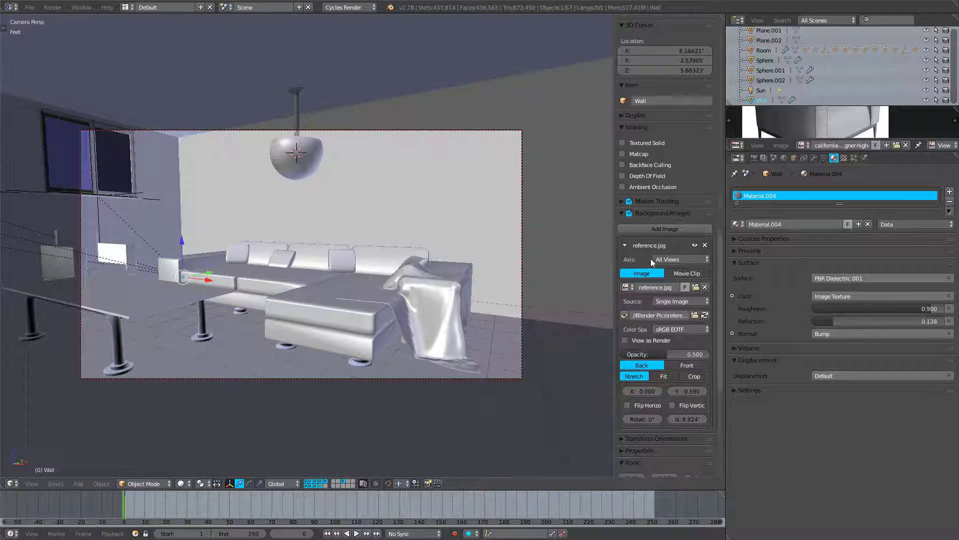
pyautogui.scroll(10, 675, 299)
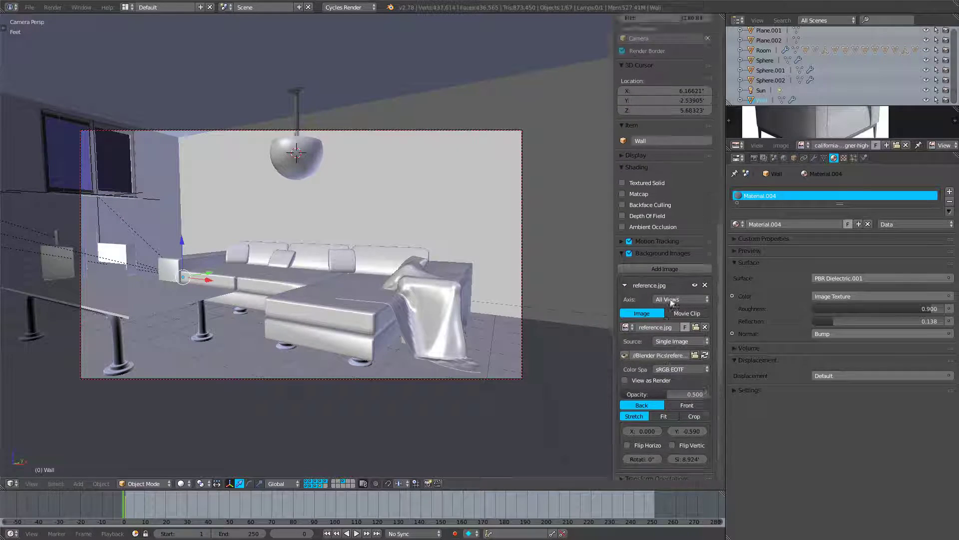
pyautogui.rightClick(523, 220)
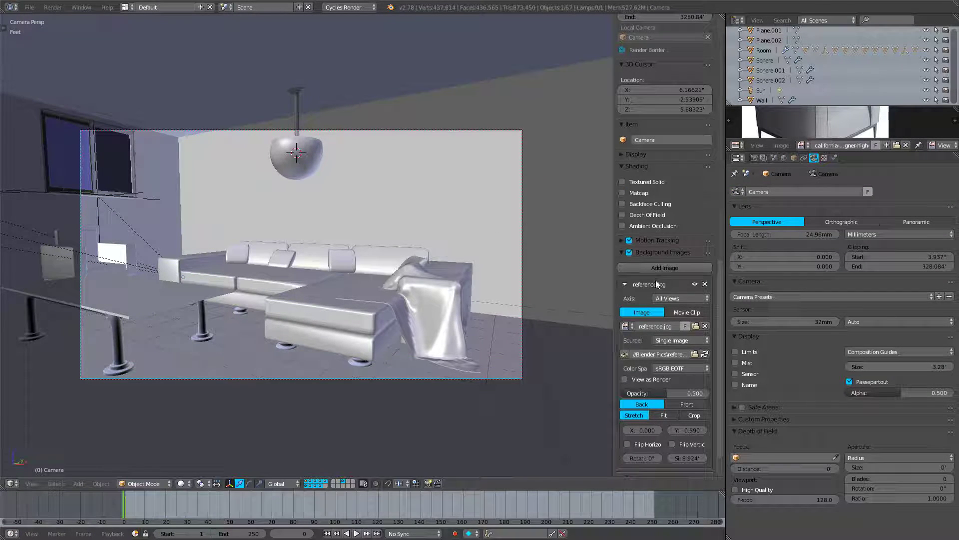
pyautogui.scroll(8, 656, 278)
pyautogui.click(632, 185)
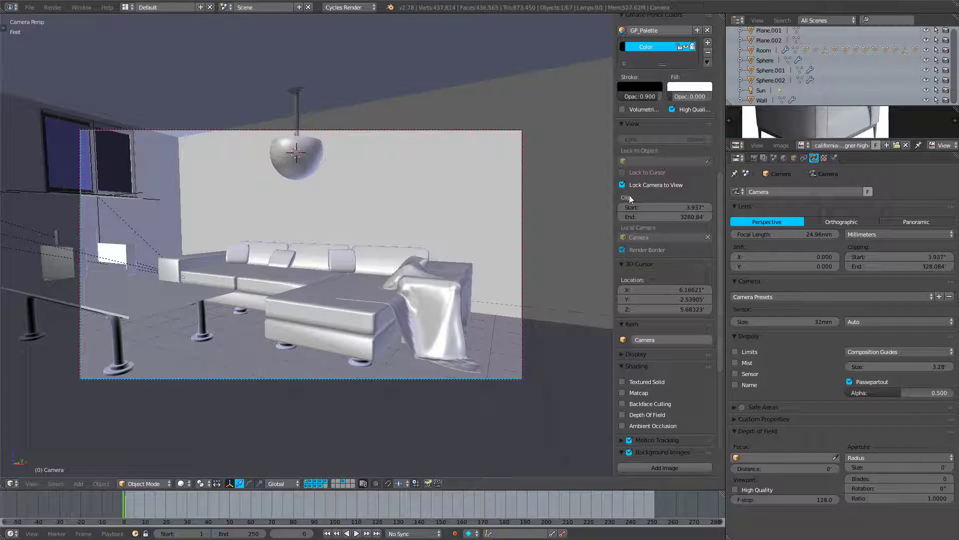
pyautogui.moveTo(208, 274); pyautogui.dragTo(377, 300, button='middle')
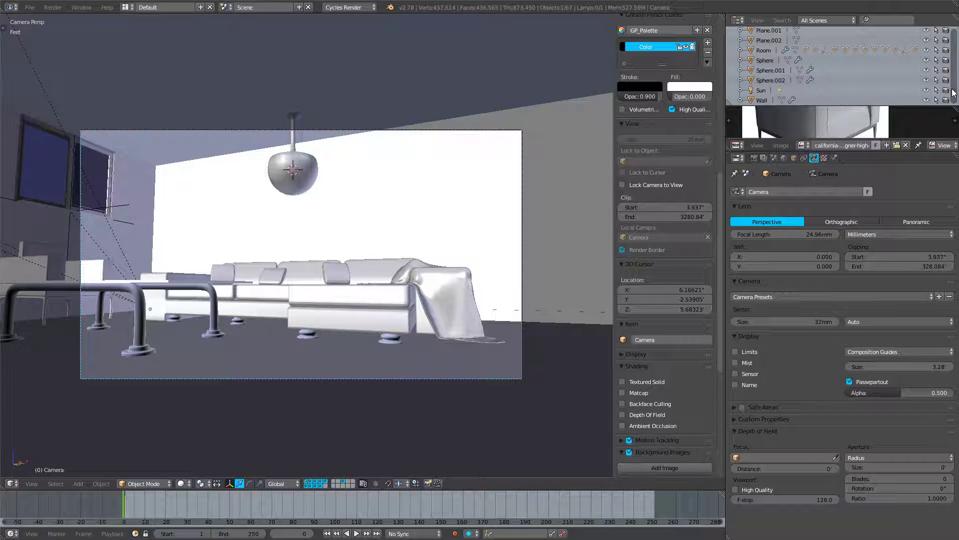
pyautogui.click(950, 99)
pyautogui.press('g')
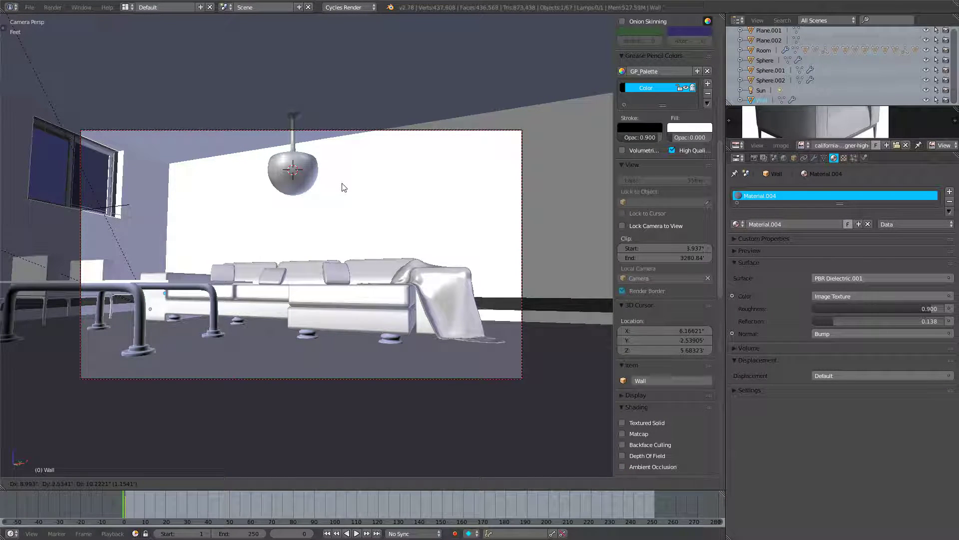
pyautogui.click(302, 208)
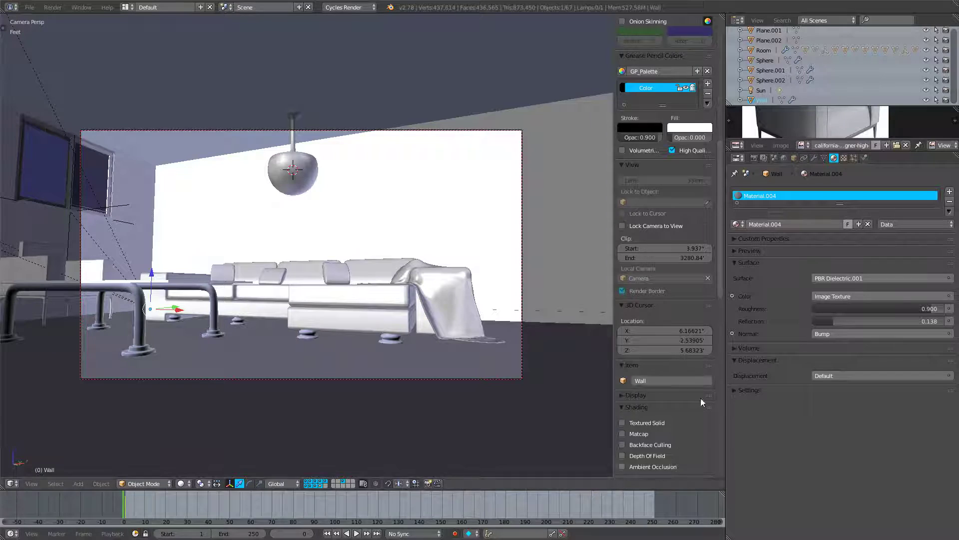
# Start the Screencast Keys display in the 3D view.
pyautogui.scroll(-8, 674, 340)
pyautogui.scroll(-12, 683, 260)
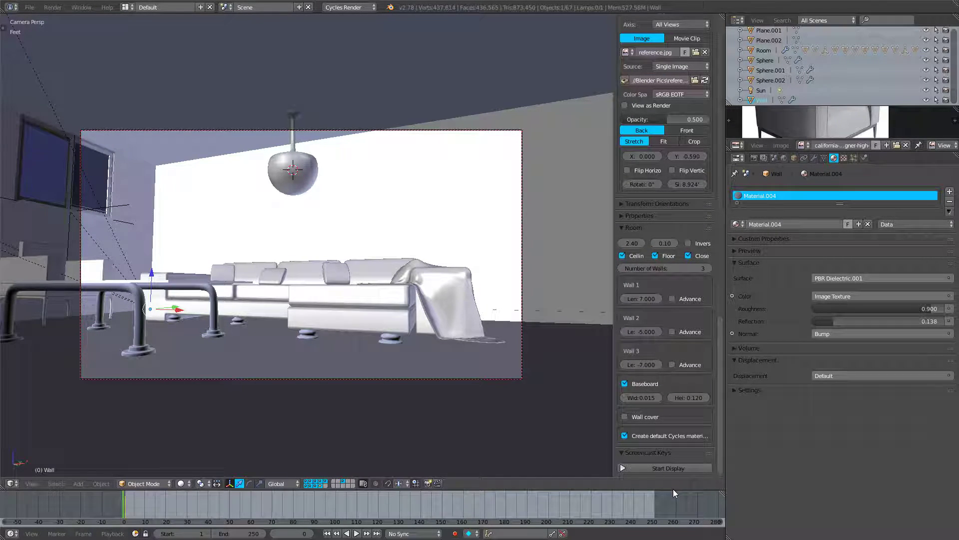
pyautogui.click(690, 470)
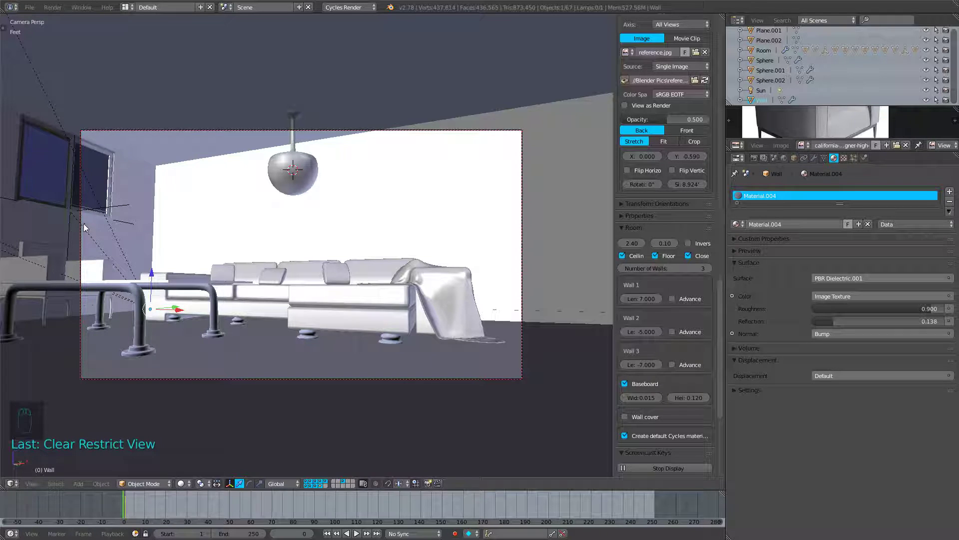
# Draw a rule-of-thirds grid of two horizontal and two vertical Grease Pencil lines across the camera frame.
pyautogui.press('d')
pyautogui.moveTo(80, 223); pyautogui.dragTo(523, 225)
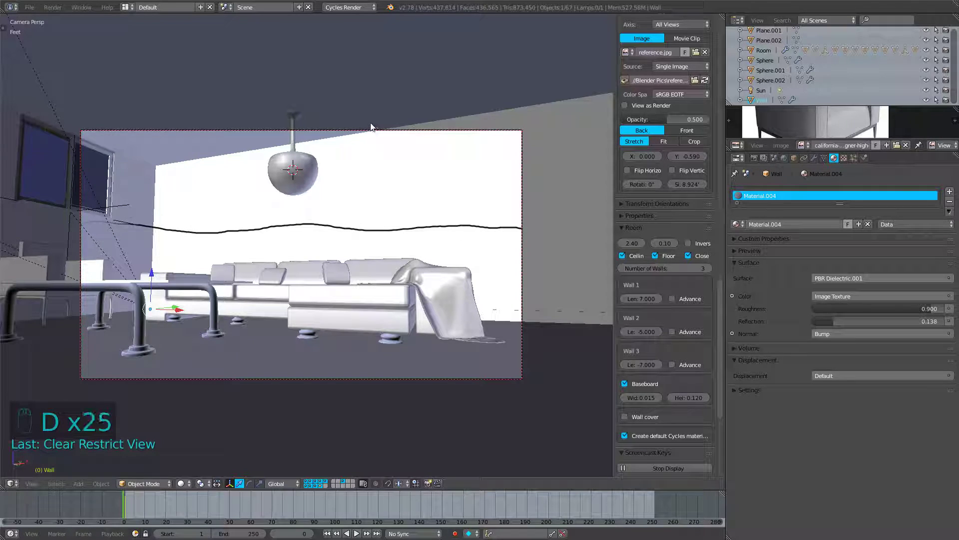
pyautogui.moveTo(373, 128); pyautogui.dragTo(366, 210)
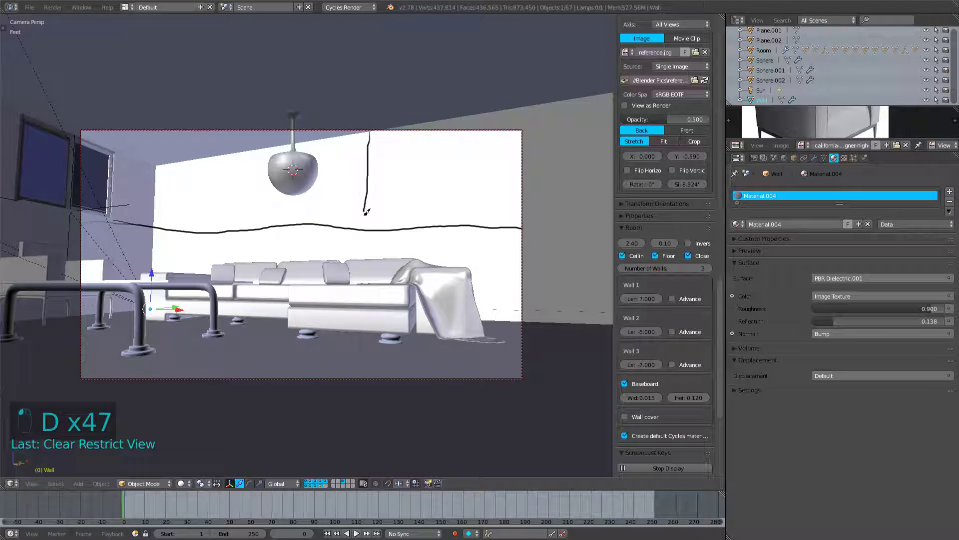
pyautogui.moveTo(362, 270); pyautogui.dragTo(355, 375)
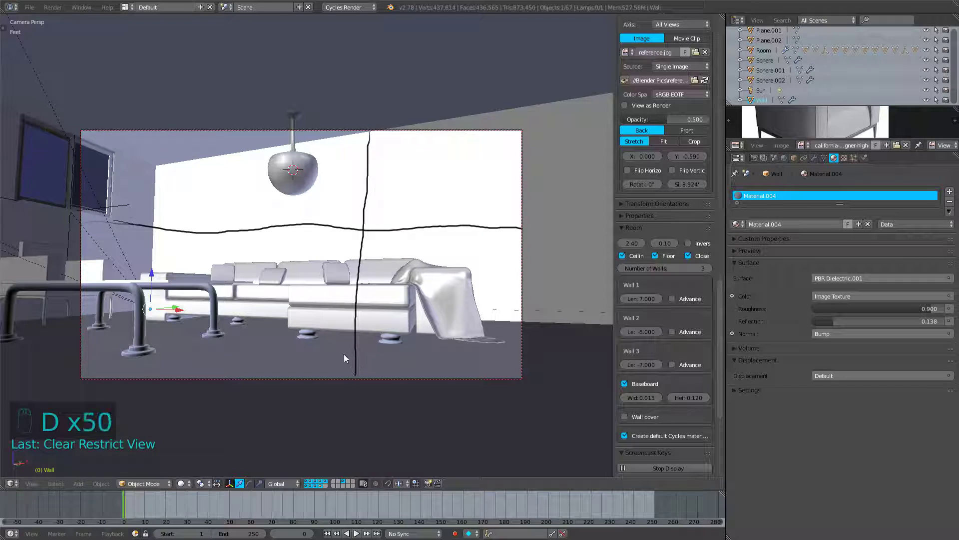
pyautogui.moveTo(202, 130); pyautogui.dragTo(207, 203)
pyautogui.moveTo(209, 275); pyautogui.dragTo(211, 334)
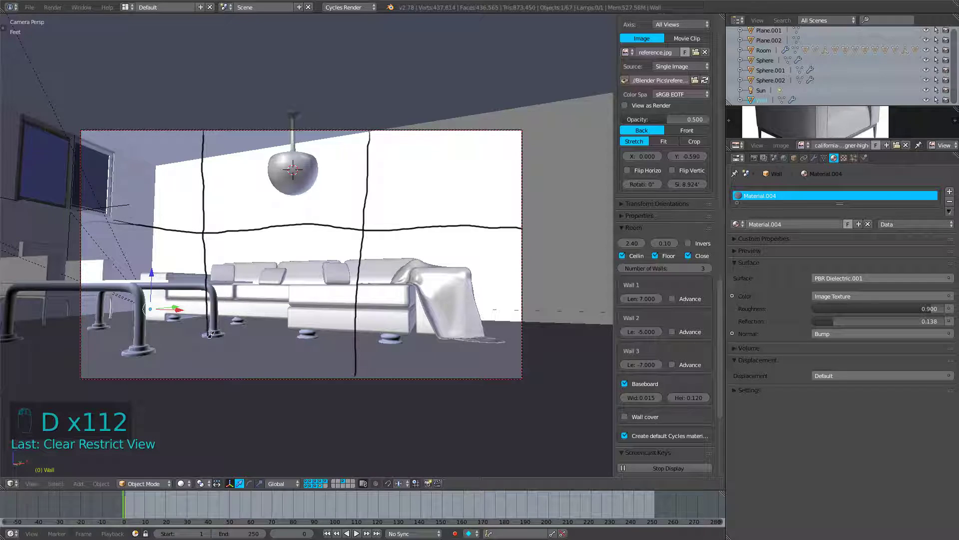
pyautogui.moveTo(212, 366); pyautogui.dragTo(208, 386)
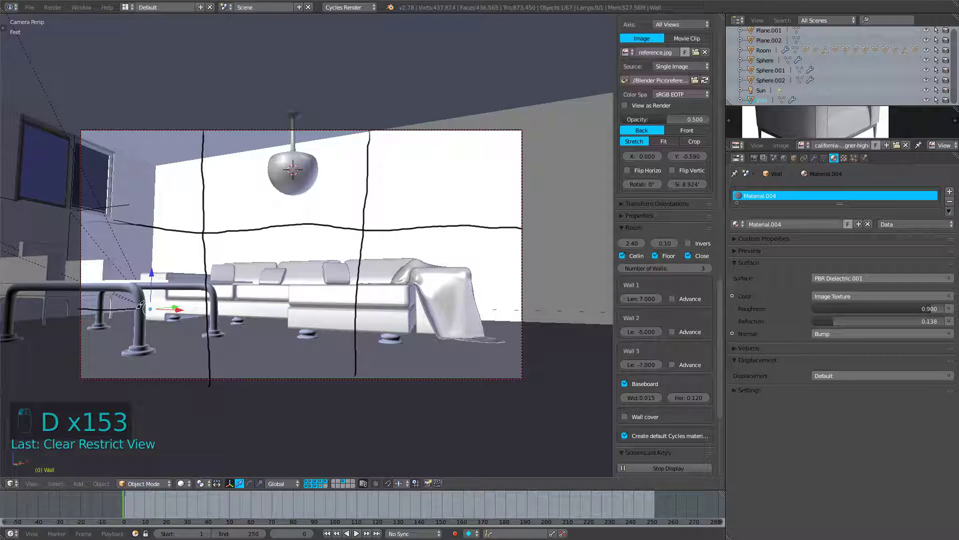
pyautogui.moveTo(194, 299); pyautogui.dragTo(517, 321)
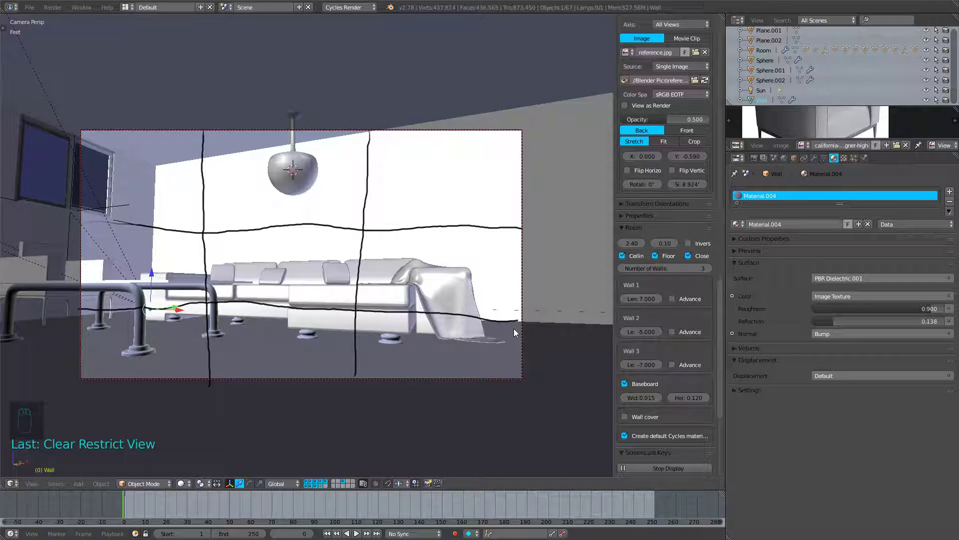
pyautogui.moveTo(494, 307); pyautogui.dragTo(544, 328, button='middle')
pyautogui.press('0')
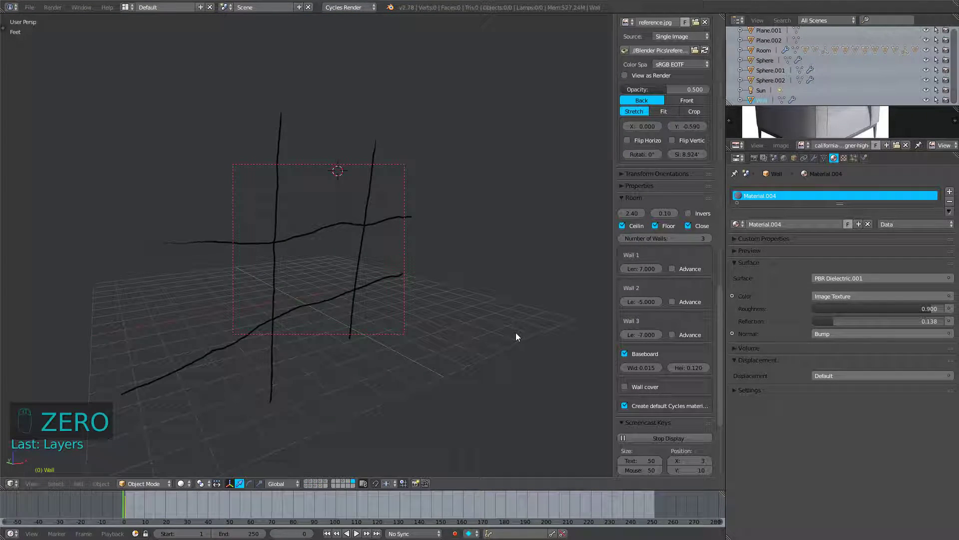
pyautogui.hotkey('ctrl', 'z')
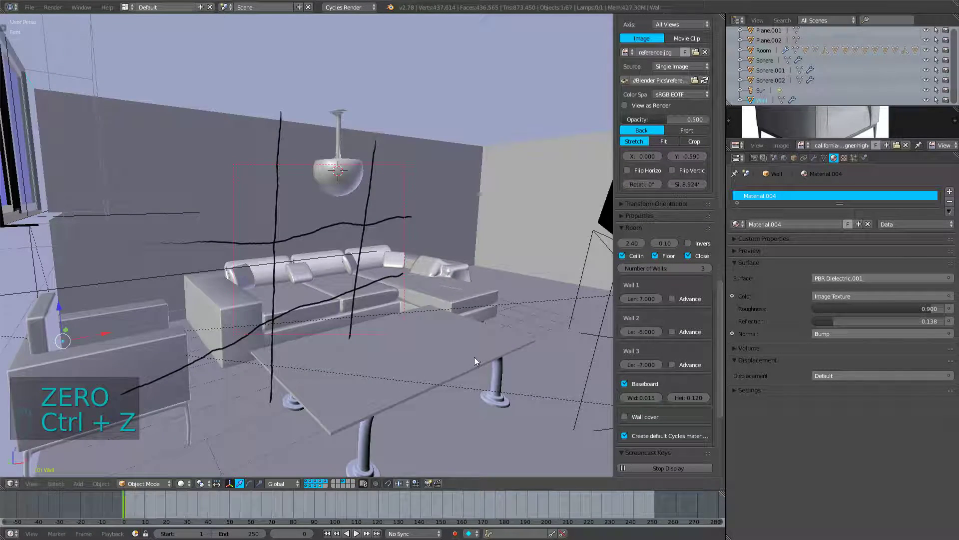
pyautogui.press('KP_0')
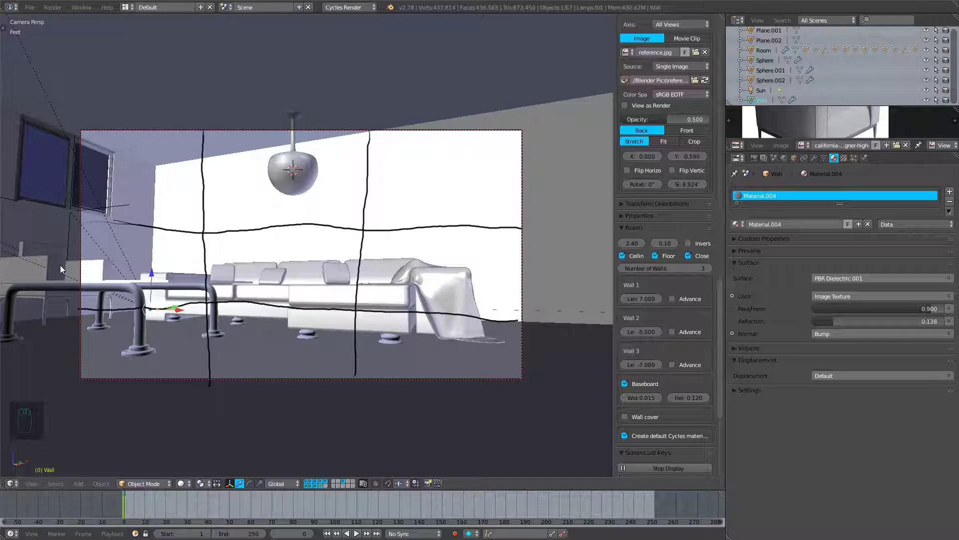
# Circle the grid intersection above the sofa with Grease Pencil, then undo the circle.
pyautogui.moveTo(360, 200)
pyautogui.mouseDown()
pyautogui.moveTo(350, 247)
pyautogui.moveTo(395, 227)
pyautogui.moveTo(392, 217)
pyautogui.mouseUp()
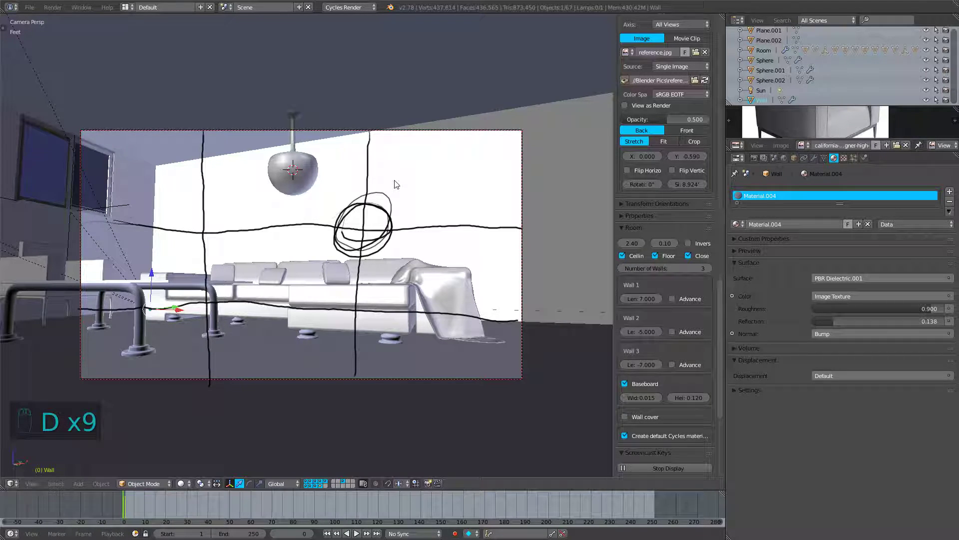
pyautogui.hotkey('ctrl', 'z')
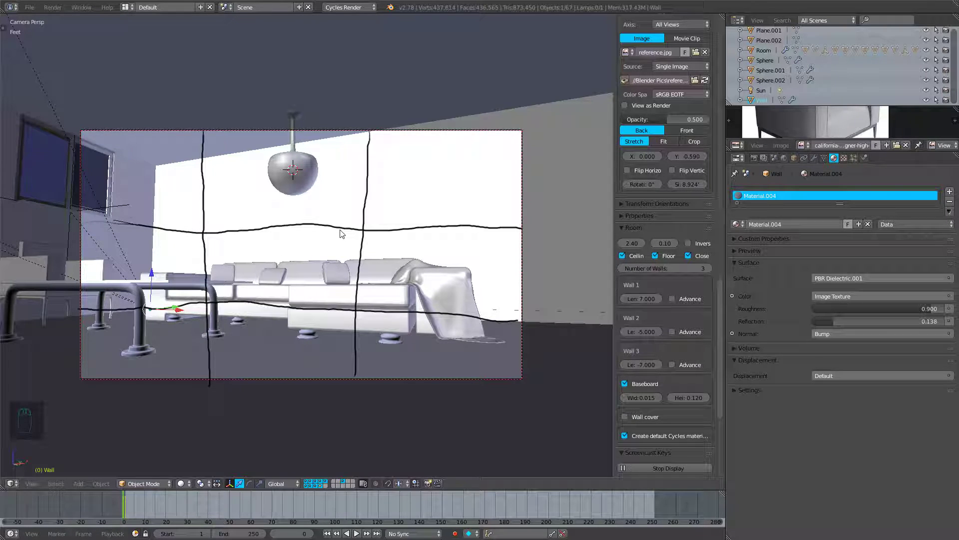
pyautogui.hotkey('ctrl', 'd')
pyautogui.hotkey('ctrl', 'd')
pyautogui.hotkey('ctrl', 'd')
pyautogui.hotkey('ctrl', 'd')
pyautogui.hotkey('ctrl', 'd')
pyautogui.hotkey('ctrl', 'd')
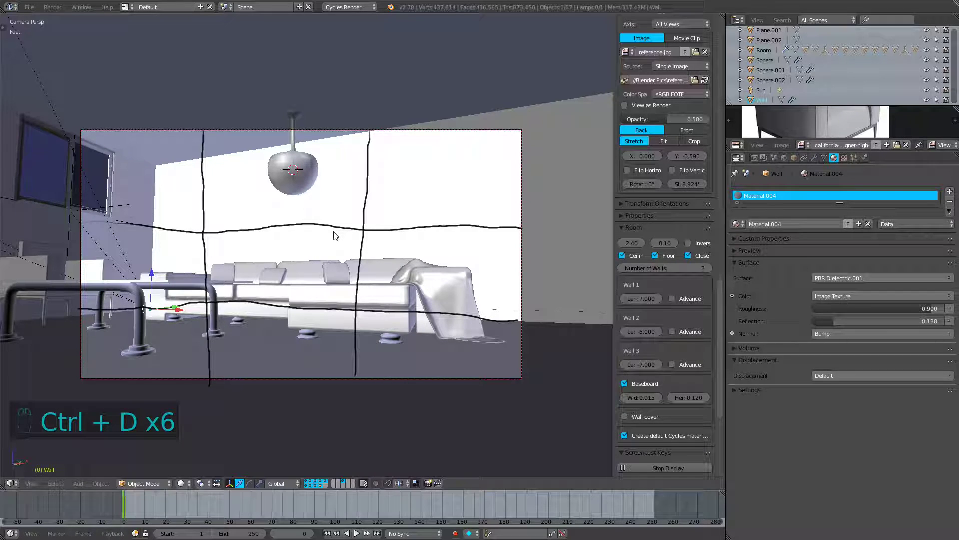
# Erase most of the rule-of-thirds grid from the camera frame with the Grease Pencil eraser.
pyautogui.press('t')
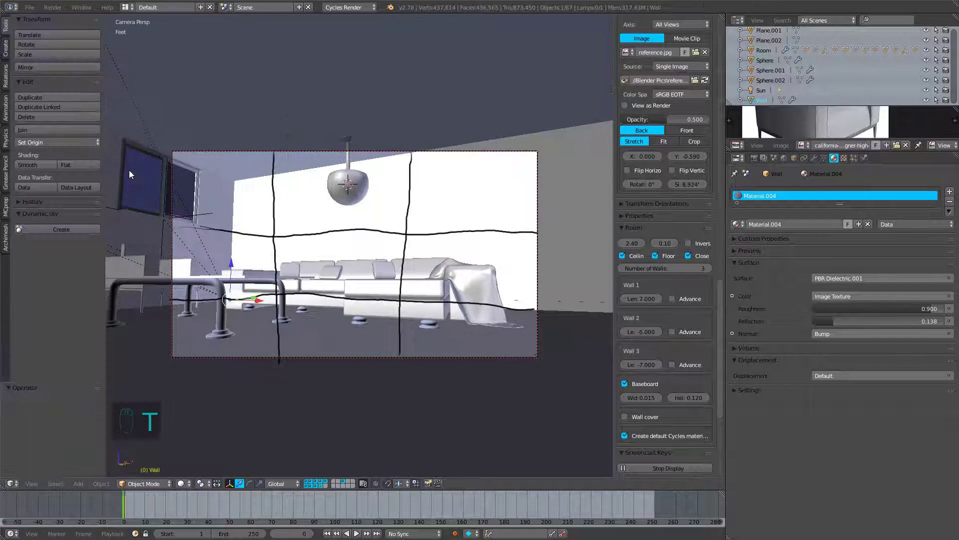
pyautogui.click(6, 179)
pyautogui.click(75, 44)
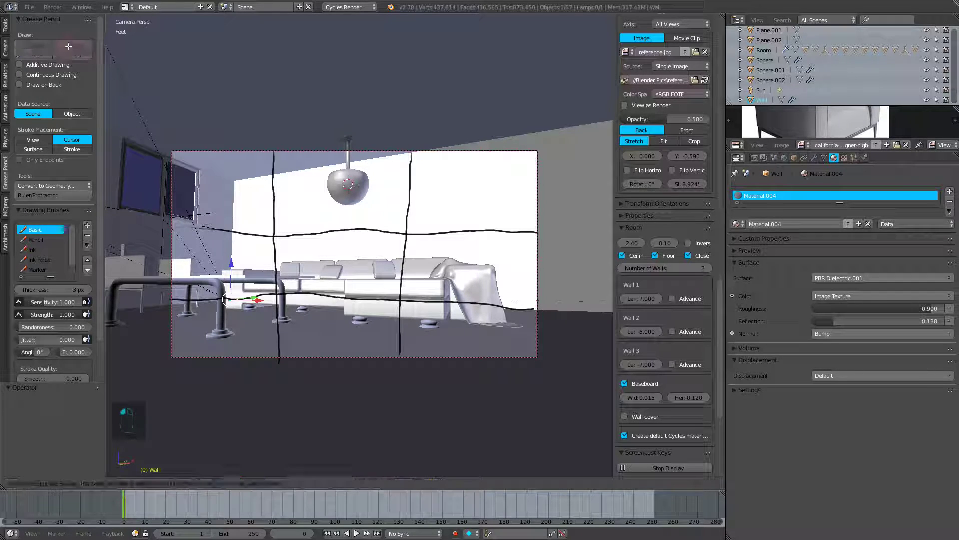
pyautogui.scroll(-4, 225, 231)
pyautogui.scroll(5, 224, 232)
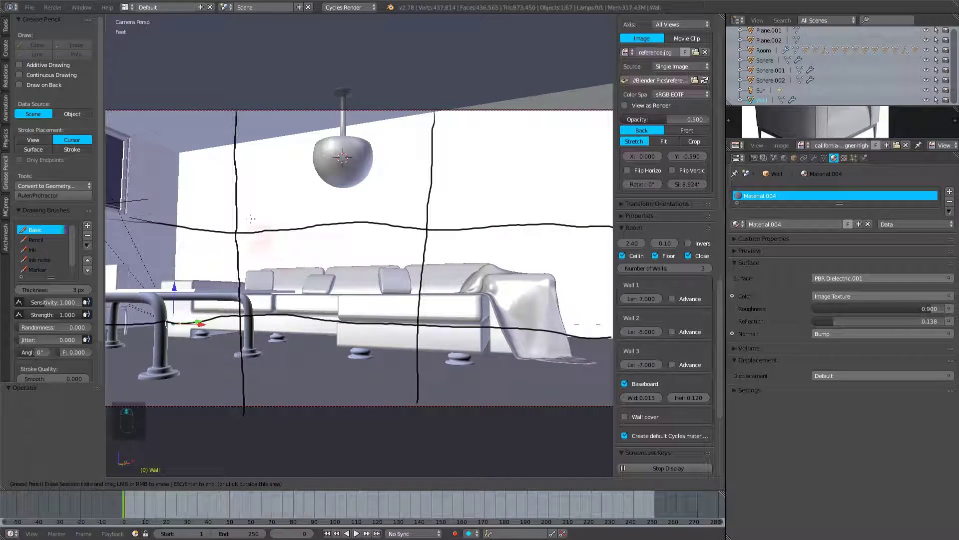
pyautogui.moveTo(238, 242)
pyautogui.mouseDown()
pyautogui.moveTo(247, 221)
pyautogui.moveTo(204, 242)
pyautogui.moveTo(240, 207)
pyautogui.moveTo(247, 226)
pyautogui.moveTo(146, 221)
pyautogui.moveTo(235, 190)
pyautogui.moveTo(247, 198)
pyautogui.moveTo(234, 150)
pyautogui.moveTo(245, 118)
pyautogui.moveTo(308, 252)
pyautogui.moveTo(304, 209)
pyautogui.moveTo(265, 228)
pyautogui.moveTo(425, 228)
pyautogui.moveTo(396, 235)
pyautogui.moveTo(430, 165)
pyautogui.moveTo(433, 117)
pyautogui.mouseUp()
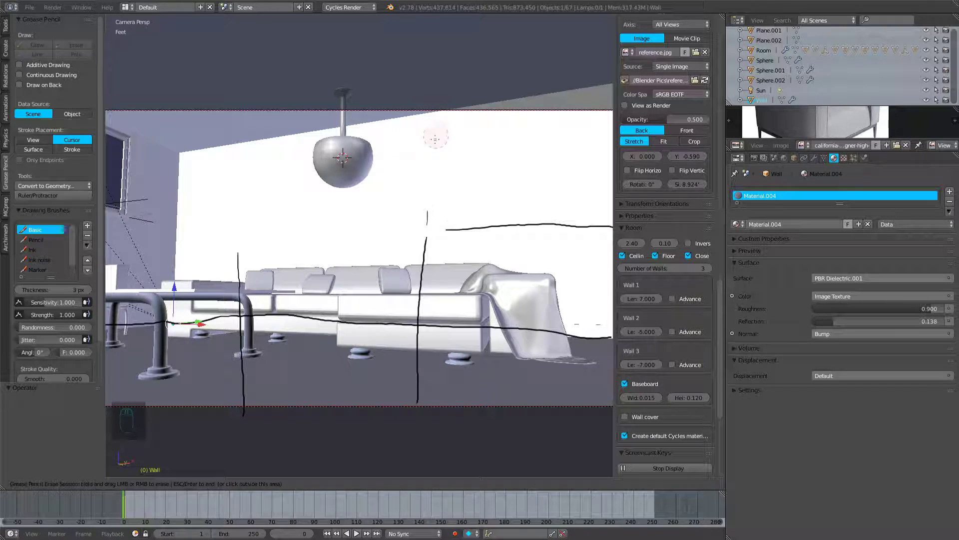
pyautogui.moveTo(416, 267)
pyautogui.mouseDown()
pyautogui.moveTo(438, 234)
pyautogui.moveTo(415, 335)
pyautogui.moveTo(424, 378)
pyautogui.moveTo(418, 356)
pyautogui.moveTo(475, 327)
pyautogui.moveTo(575, 338)
pyautogui.moveTo(375, 324)
pyautogui.moveTo(247, 283)
pyautogui.moveTo(233, 271)
pyautogui.moveTo(244, 248)
pyautogui.moveTo(244, 357)
pyautogui.moveTo(241, 348)
pyautogui.mouseUp()
pyautogui.moveTo(238, 404); pyautogui.dragTo(244, 416)
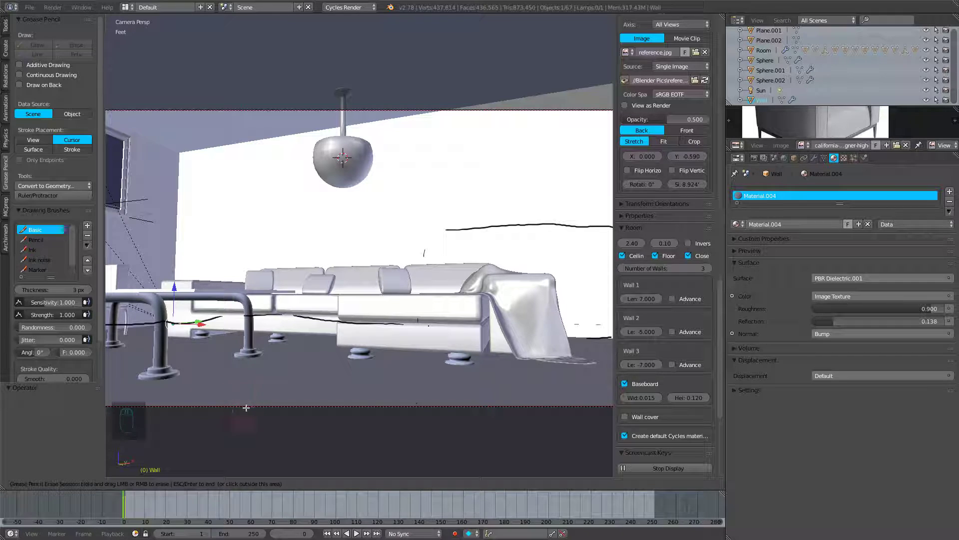
pyautogui.moveTo(218, 322)
pyautogui.mouseDown()
pyautogui.moveTo(130, 322)
pyautogui.moveTo(315, 313)
pyautogui.moveTo(221, 319)
pyautogui.moveTo(382, 323)
pyautogui.mouseUp()
pyautogui.moveTo(442, 306)
pyautogui.mouseDown()
pyautogui.moveTo(464, 231)
pyautogui.moveTo(582, 221)
pyautogui.moveTo(528, 226)
pyautogui.mouseUp()
pyautogui.press('Escape')
pyautogui.scroll(-2, 461, 224)
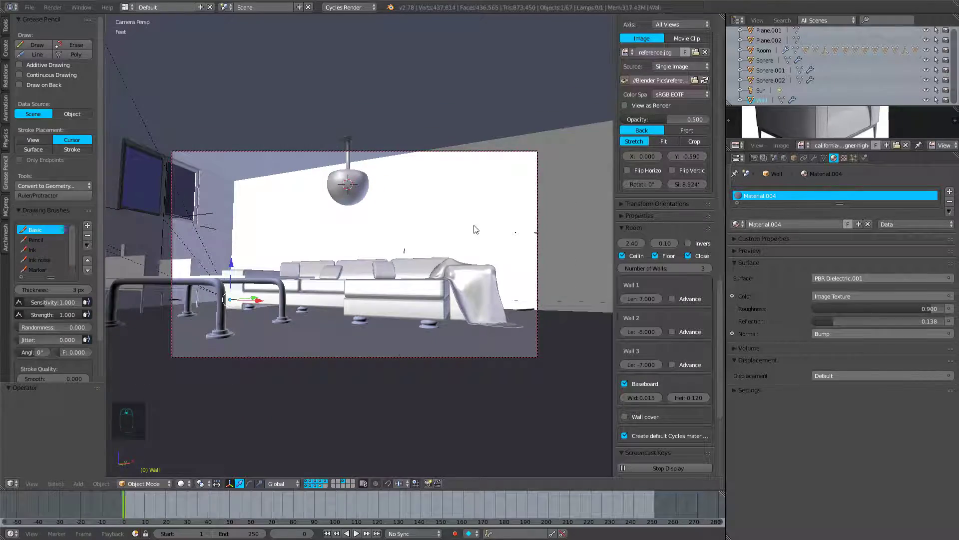
# View the room from outside the camera and draw a horizontal Grease Pencil line across the back wall just above the sofa.
pyautogui.moveTo(269, 252)
pyautogui.mouseDown(button='middle')
pyautogui.moveTo(224, 242)
pyautogui.moveTo(233, 258)
pyautogui.moveTo(217, 248)
pyautogui.mouseUp(button='middle')
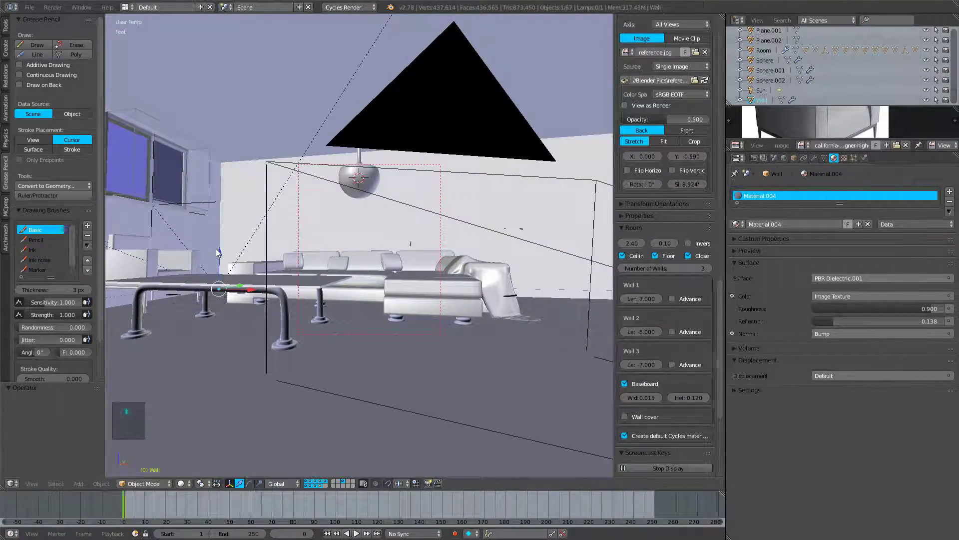
pyautogui.moveTo(332, 266); pyautogui.dragTo(378, 272, button='middle')
pyautogui.press('KP_0')
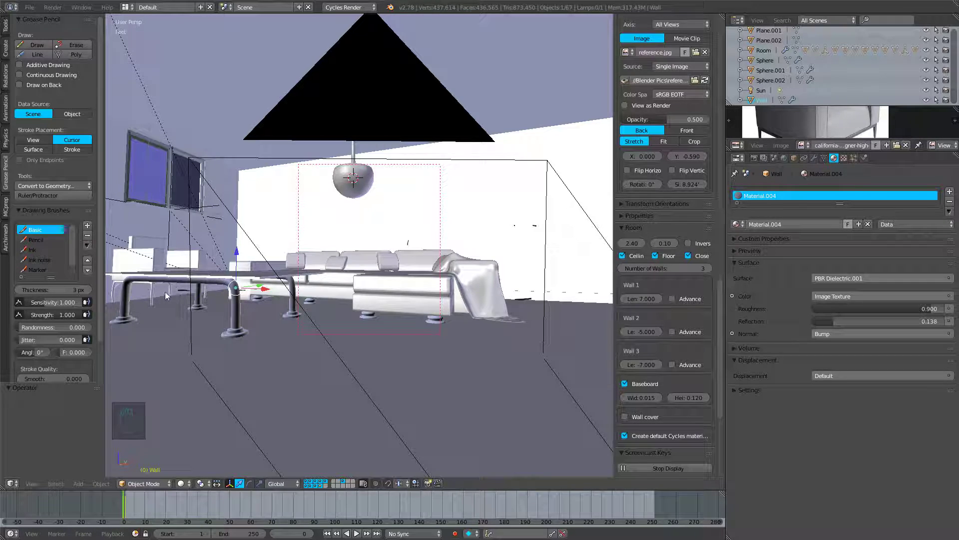
pyautogui.press('d')
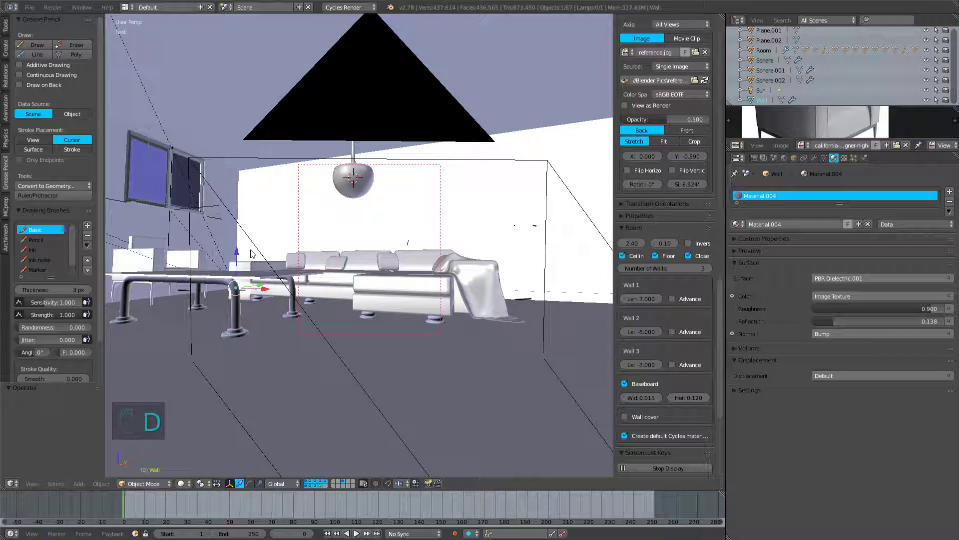
pyautogui.moveTo(265, 242); pyautogui.dragTo(289, 245)
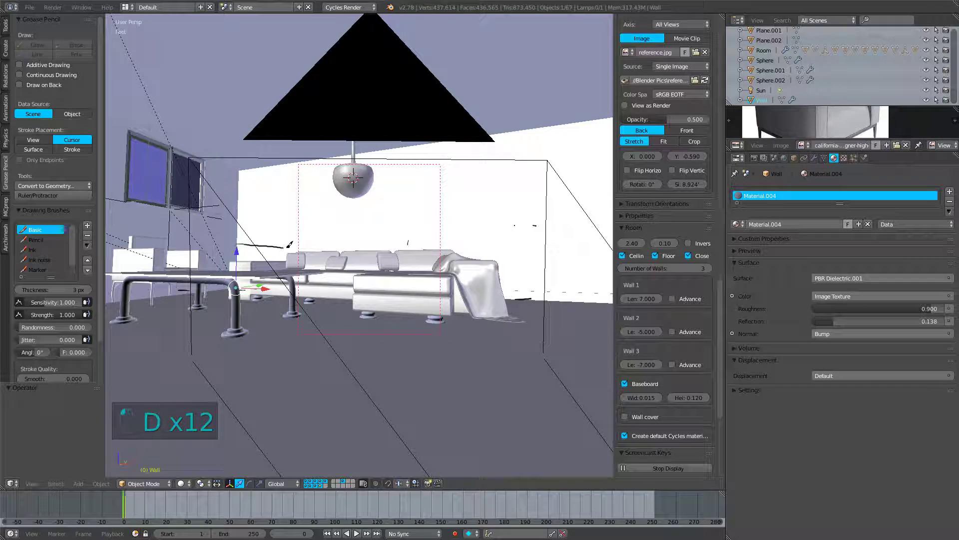
pyautogui.moveTo(382, 244); pyautogui.dragTo(550, 254)
pyautogui.press('d')
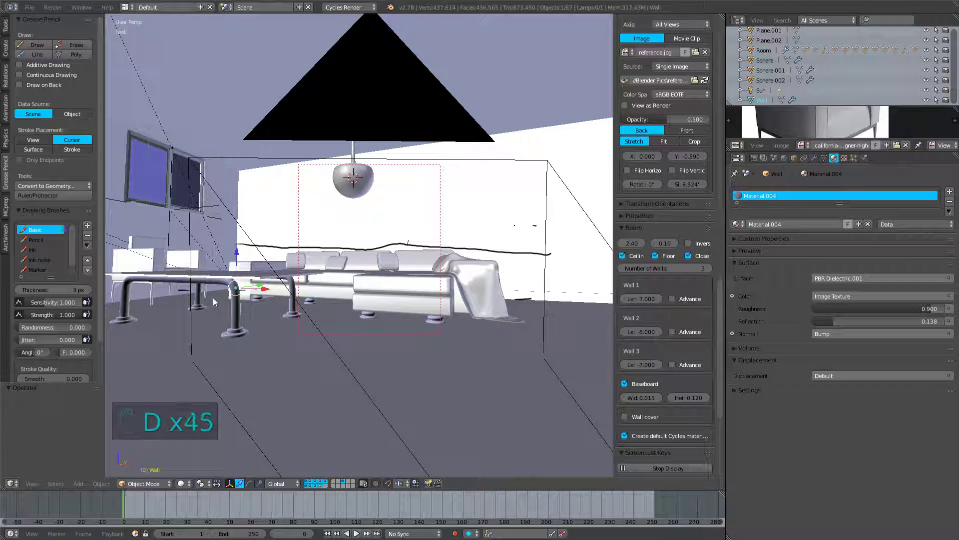
# Draw a horizontal Grease Pencil line along the sofa's base and two vertical lines crossing the back wall to complete the grid.
pyautogui.moveTo(259, 297); pyautogui.dragTo(350, 304)
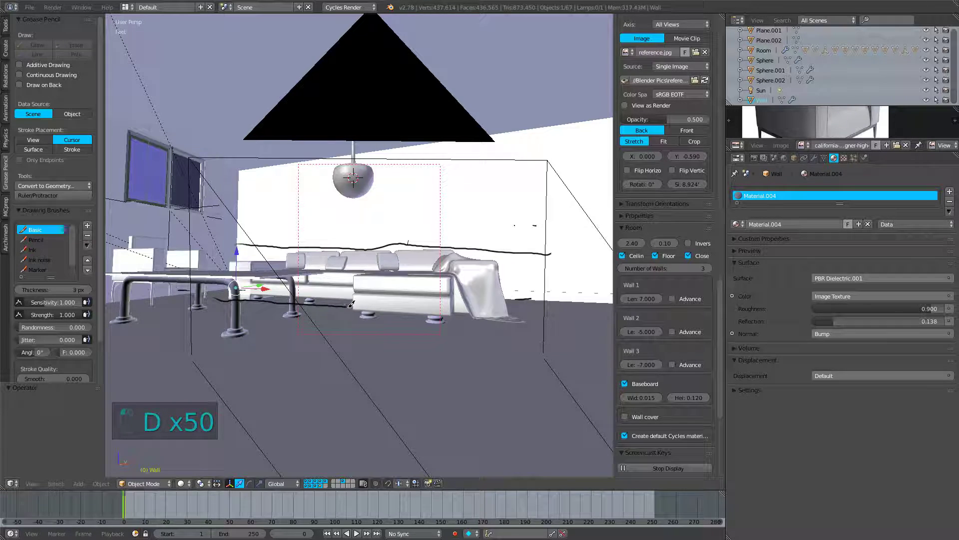
pyautogui.moveTo(448, 313); pyautogui.dragTo(540, 324)
pyautogui.press('d')
pyautogui.moveTo(445, 165); pyautogui.dragTo(446, 178)
pyautogui.moveTo(443, 252); pyautogui.dragTo(440, 378)
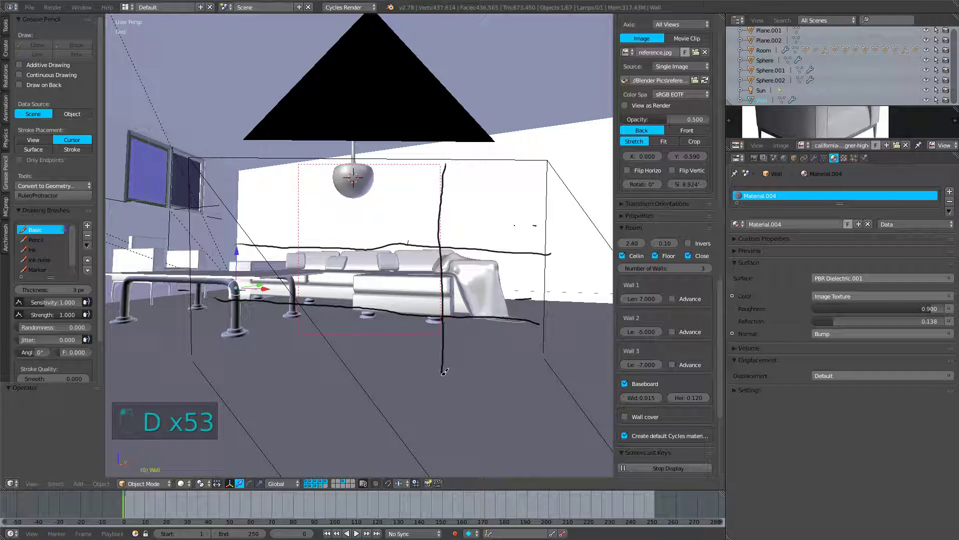
pyautogui.moveTo(308, 168); pyautogui.dragTo(290, 322)
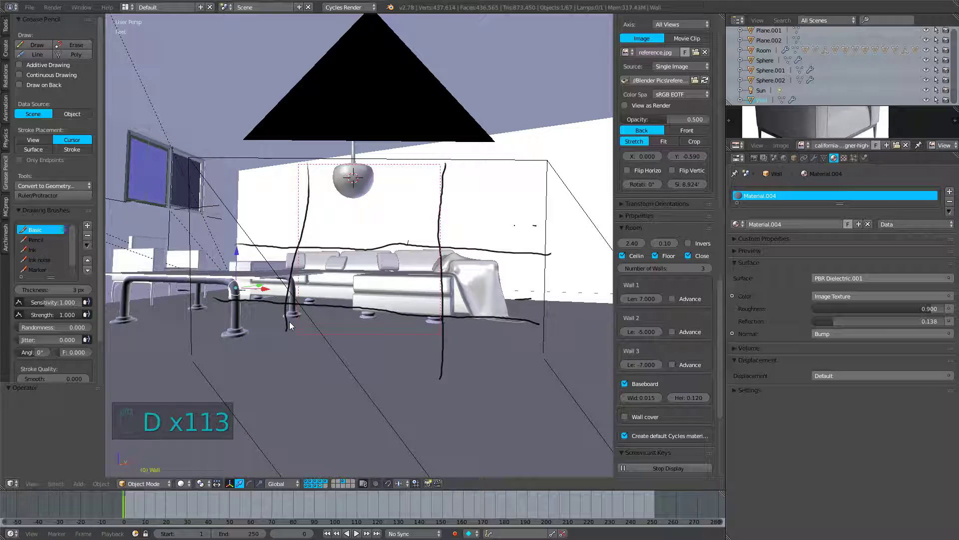
# Return to the camera view, turn on Lock Camera to View and reframe the sofa slightly.
pyautogui.press('KP_0')
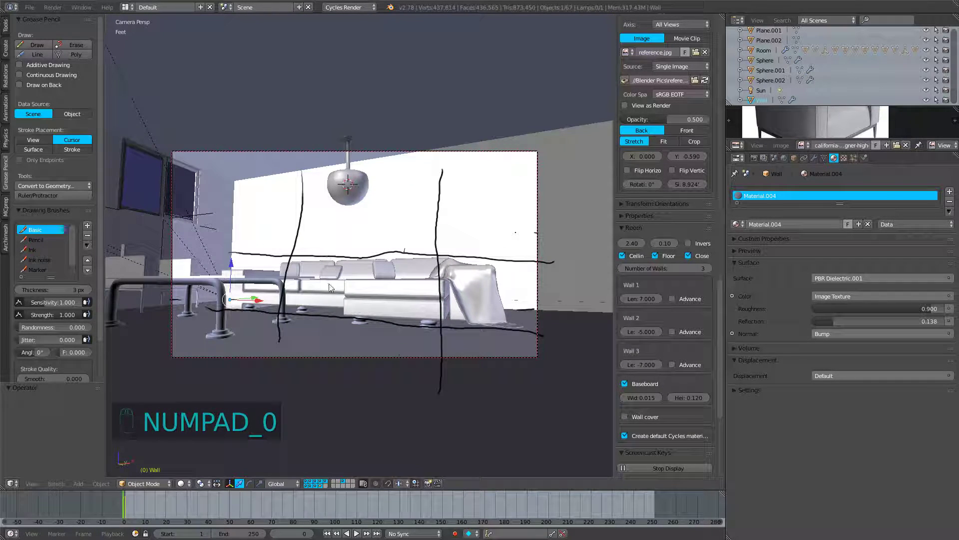
pyautogui.click(538, 302)
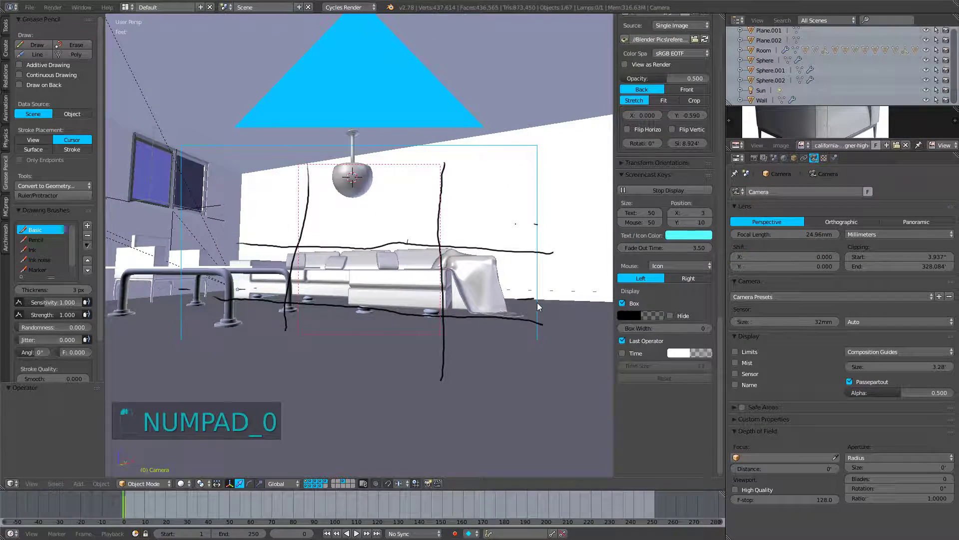
pyautogui.press('KP_0')
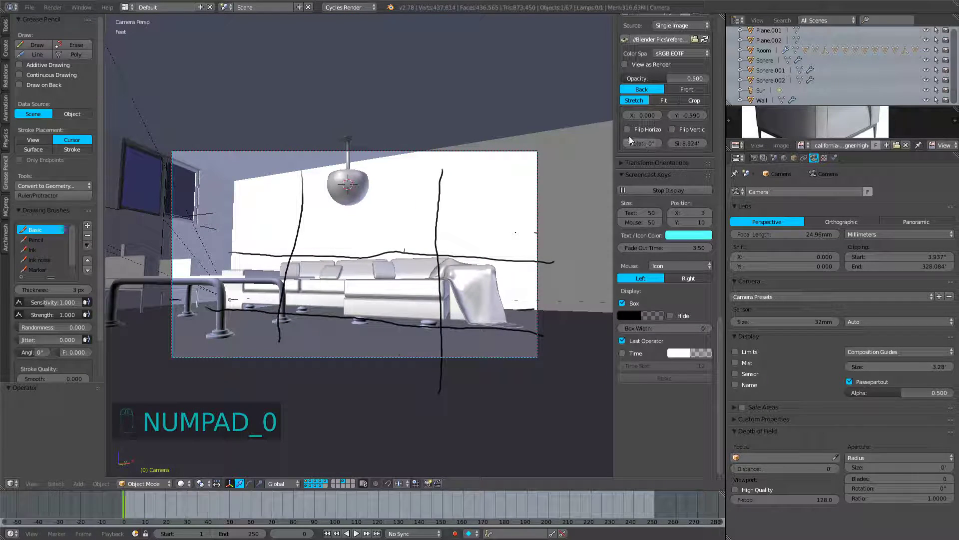
pyautogui.scroll(10, 661, 149)
pyautogui.scroll(10, 660, 149)
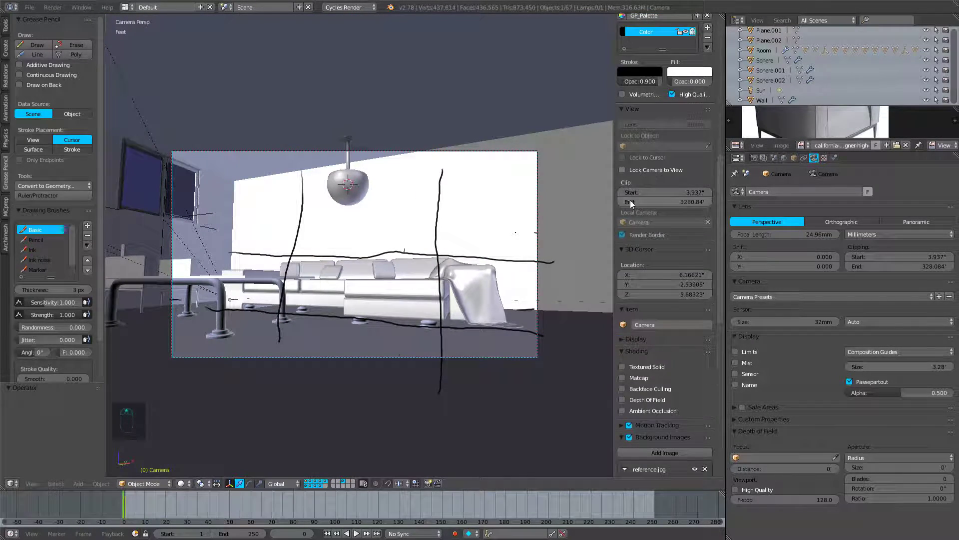
pyautogui.moveTo(420, 240)
pyautogui.mouseDown(button='middle')
pyautogui.moveTo(429, 250)
pyautogui.moveTo(420, 261)
pyautogui.mouseUp(button='middle')
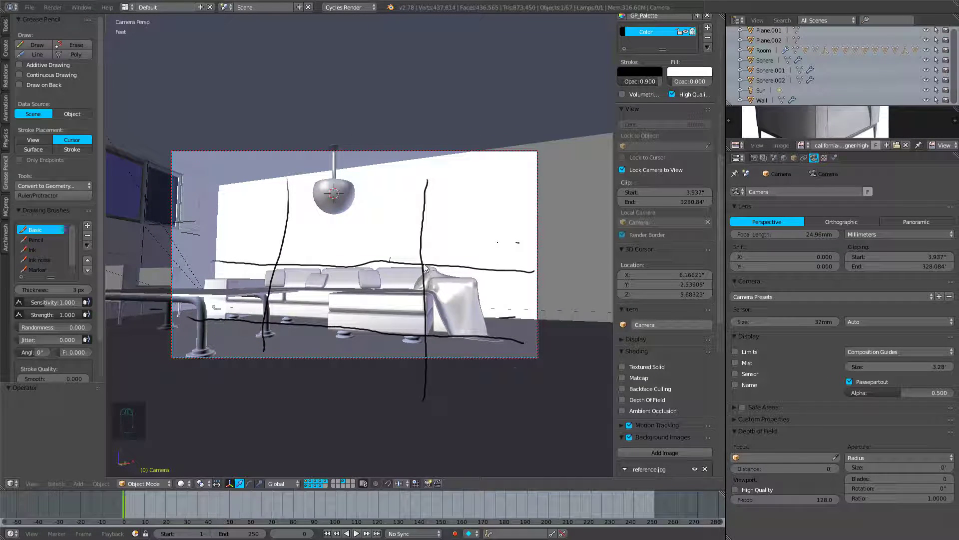
# Extend the upper horizontal grid line across the camera frame and circle three grid intersections with Grease Pencil.
pyautogui.press('d')
pyautogui.moveTo(174, 254); pyautogui.dragTo(195, 253)
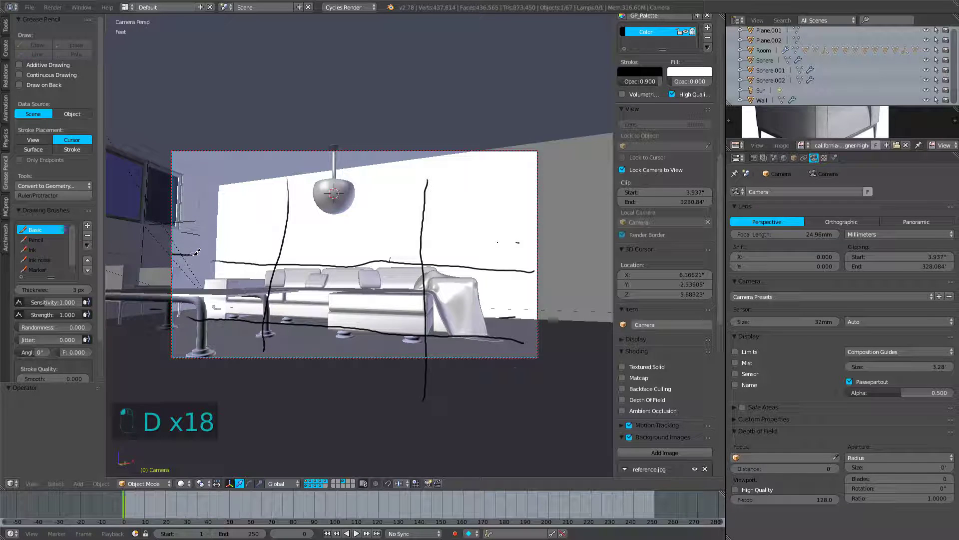
pyautogui.moveTo(304, 261); pyautogui.dragTo(545, 274)
pyautogui.moveTo(280, 270)
pyautogui.mouseDown()
pyautogui.moveTo(295, 255)
pyautogui.moveTo(300, 263)
pyautogui.mouseUp()
pyautogui.moveTo(415, 254)
pyautogui.mouseDown()
pyautogui.moveTo(435, 272)
pyautogui.moveTo(425, 263)
pyautogui.mouseUp()
pyautogui.moveTo(418, 330)
pyautogui.mouseDown()
pyautogui.moveTo(439, 324)
pyautogui.moveTo(422, 321)
pyautogui.mouseUp()
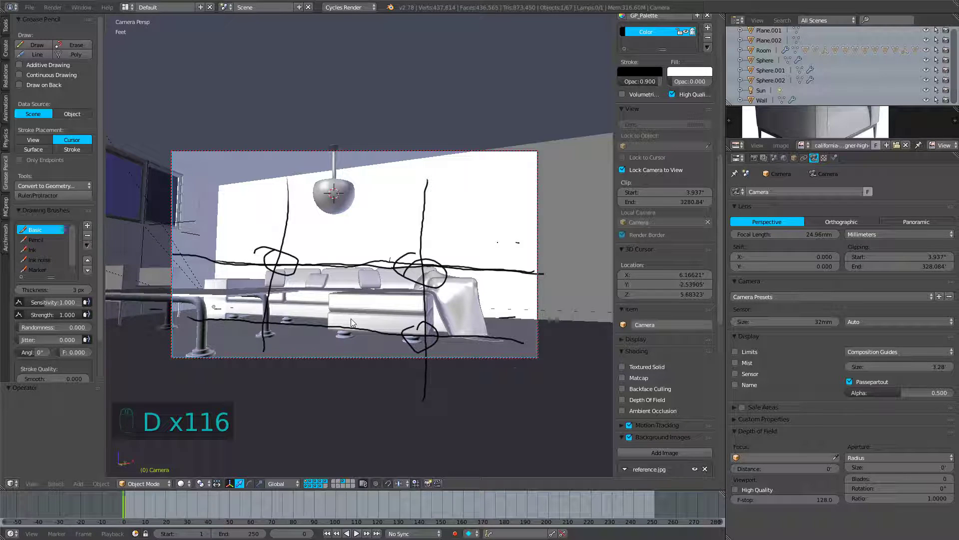
pyautogui.rightClick(531, 245)
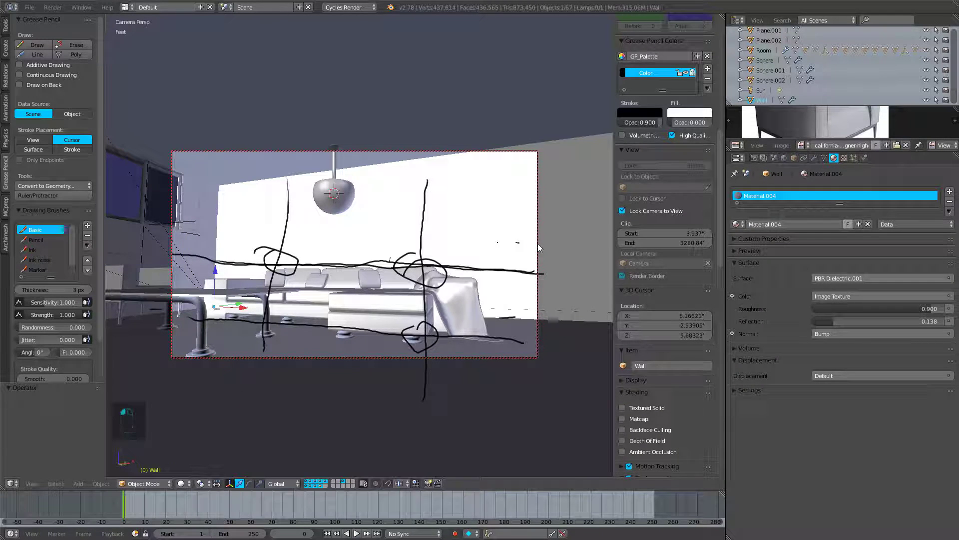
pyautogui.press('g')
pyautogui.rightClick(540, 242)
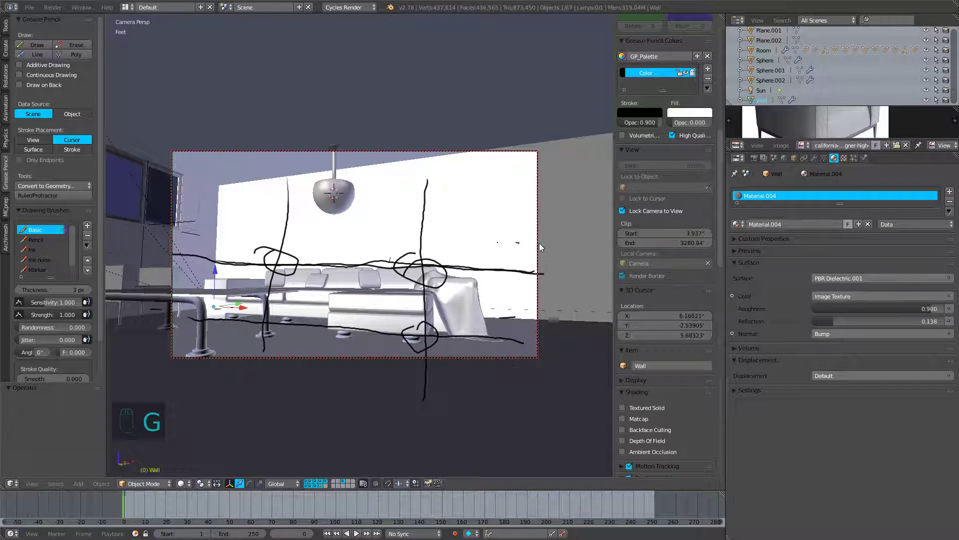
# Select the camera and orbit it to a lower viewpoint that lifts the sofa within the frame.
pyautogui.rightClick(539, 243)
pyautogui.moveTo(502, 263); pyautogui.dragTo(485, 262, button='middle')
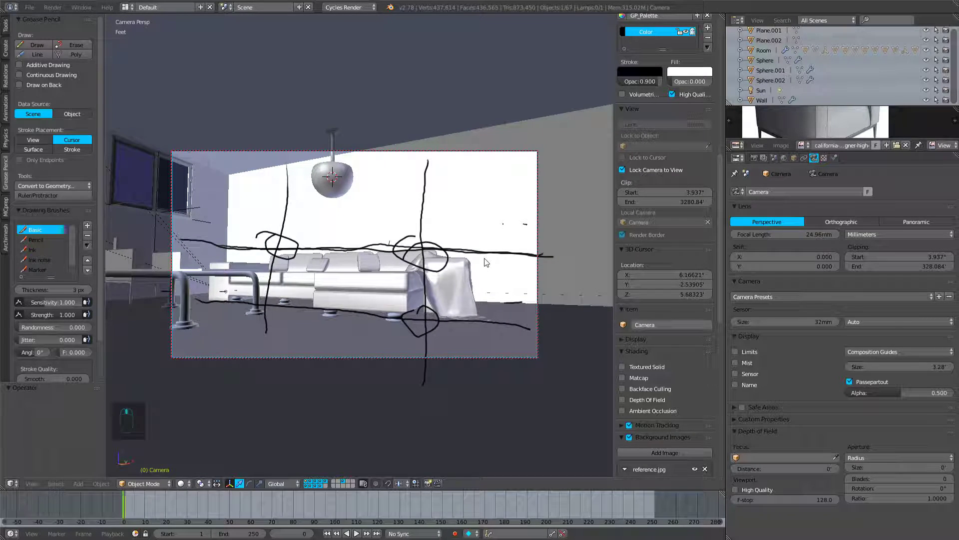
pyautogui.moveTo(437, 280); pyautogui.dragTo(434, 274, button='middle')
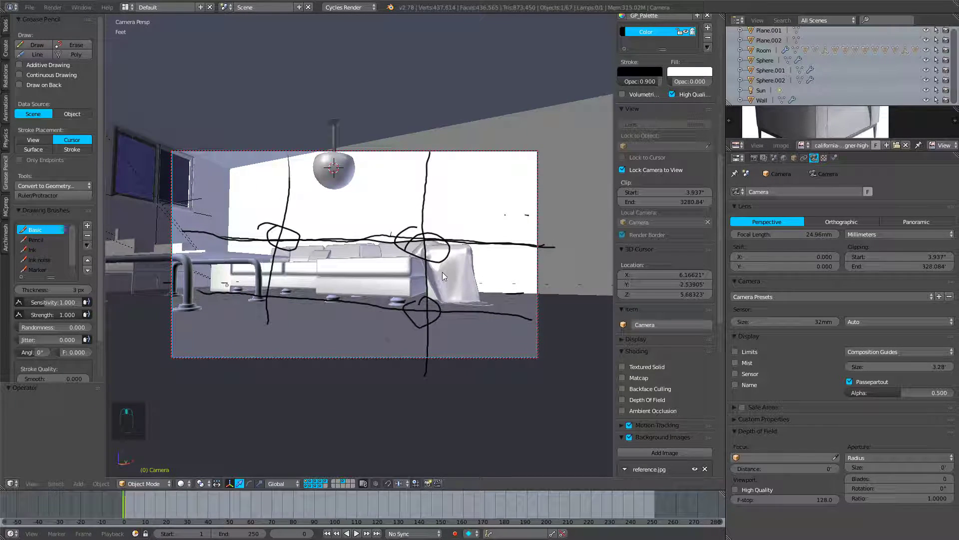
pyautogui.scroll(1, 692, 266)
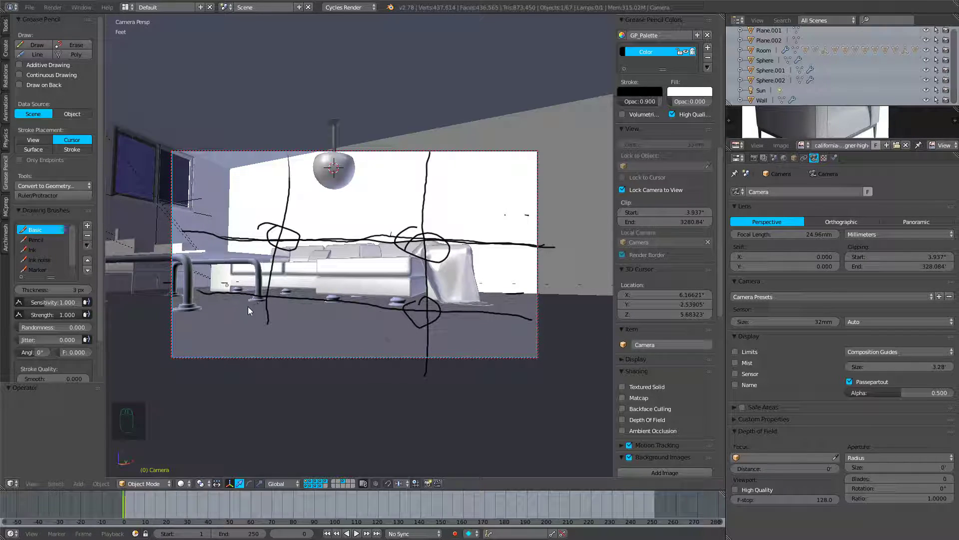
# Draw a second rule-of-thirds grid of two horizontal and two vertical Grease Pencil lines across the reframed camera view.
pyautogui.press('d')
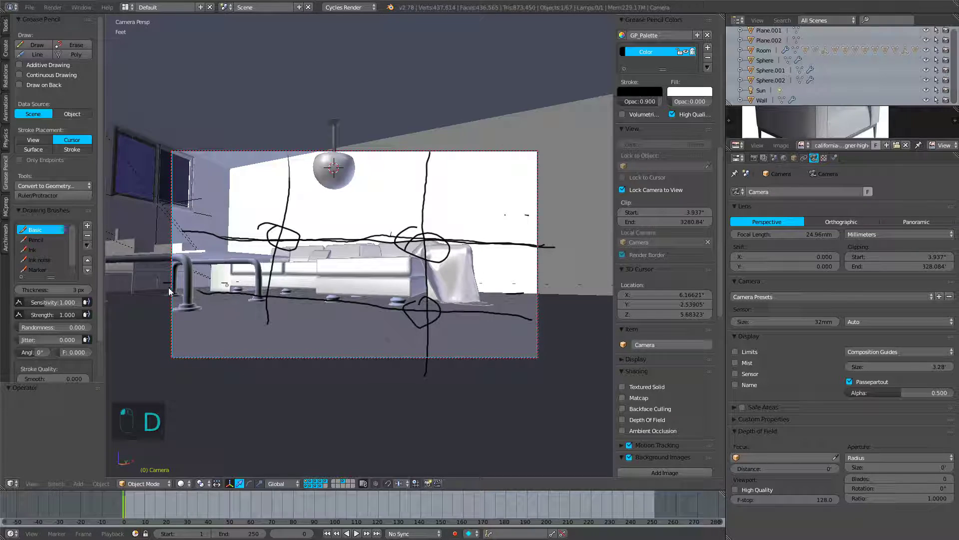
pyautogui.moveTo(174, 288); pyautogui.dragTo(527, 292)
pyautogui.moveTo(428, 152); pyautogui.dragTo(429, 348)
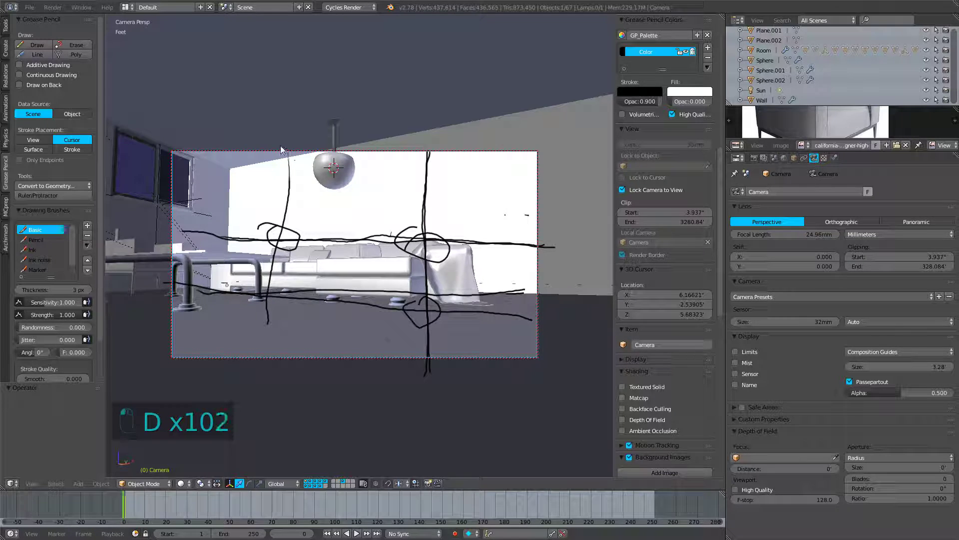
pyautogui.moveTo(280, 149); pyautogui.dragTo(259, 355)
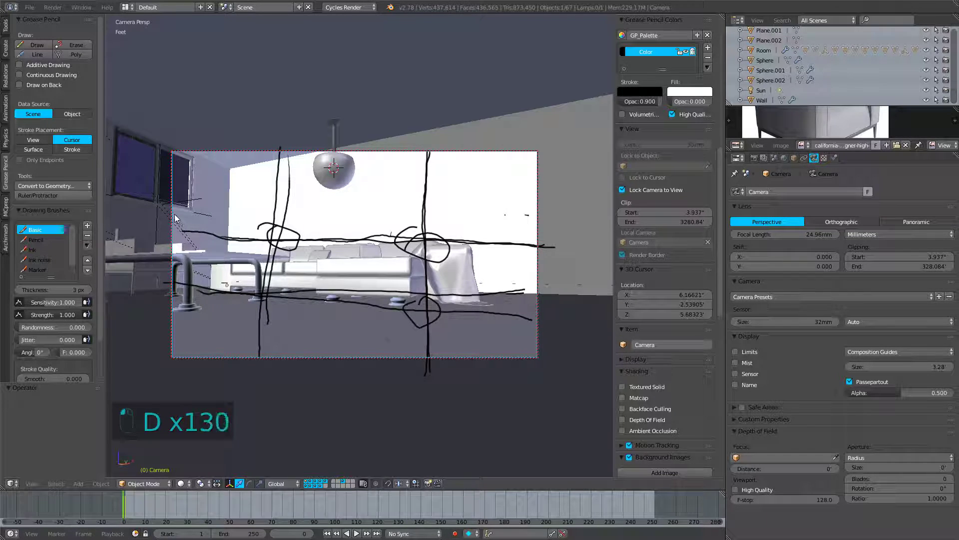
pyautogui.moveTo(172, 213)
pyautogui.mouseDown()
pyautogui.moveTo(368, 239)
pyautogui.moveTo(538, 233)
pyautogui.mouseUp()
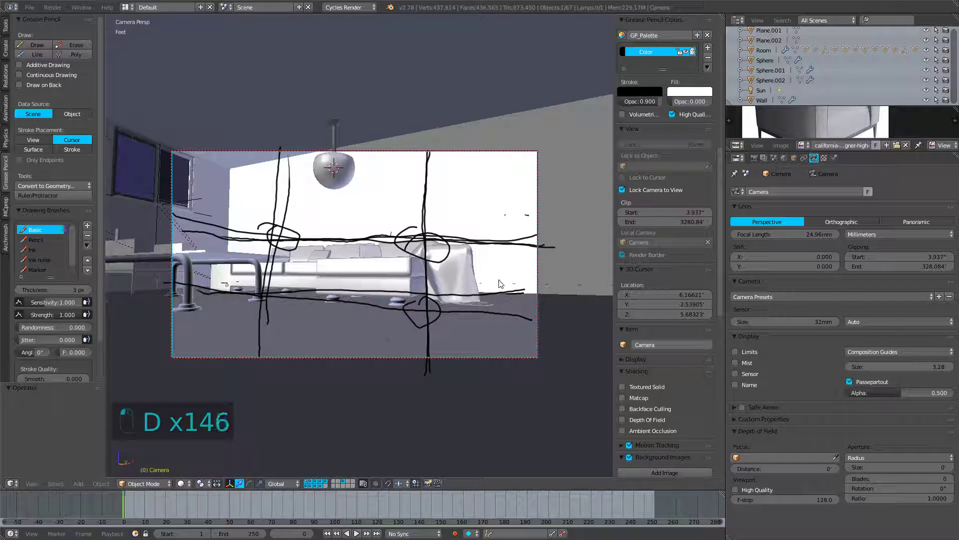
# Set the Grease Pencil brush thickness to 9 px and erase the grid lines around the two upper intersections.
pyautogui.moveTo(320, 242)
pyautogui.mouseDown(button='middle')
pyautogui.moveTo(398, 217)
pyautogui.moveTo(364, 229)
pyautogui.moveTo(382, 226)
pyautogui.moveTo(291, 198)
pyautogui.mouseUp(button='middle')
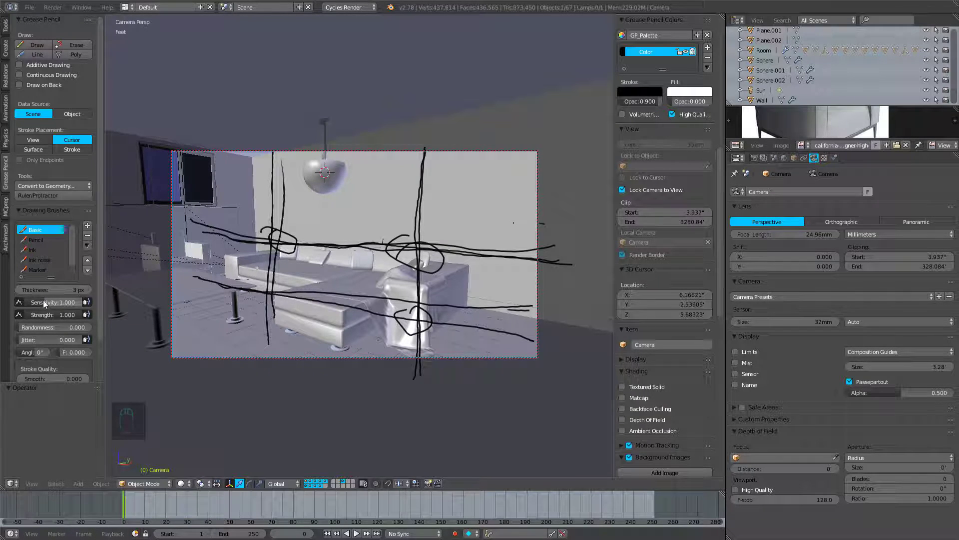
pyautogui.moveTo(47, 292); pyautogui.dragTo(76, 292)
pyautogui.click(76, 44)
pyautogui.moveTo(414, 269)
pyautogui.mouseDown()
pyautogui.moveTo(422, 244)
pyautogui.moveTo(414, 204)
pyautogui.mouseUp()
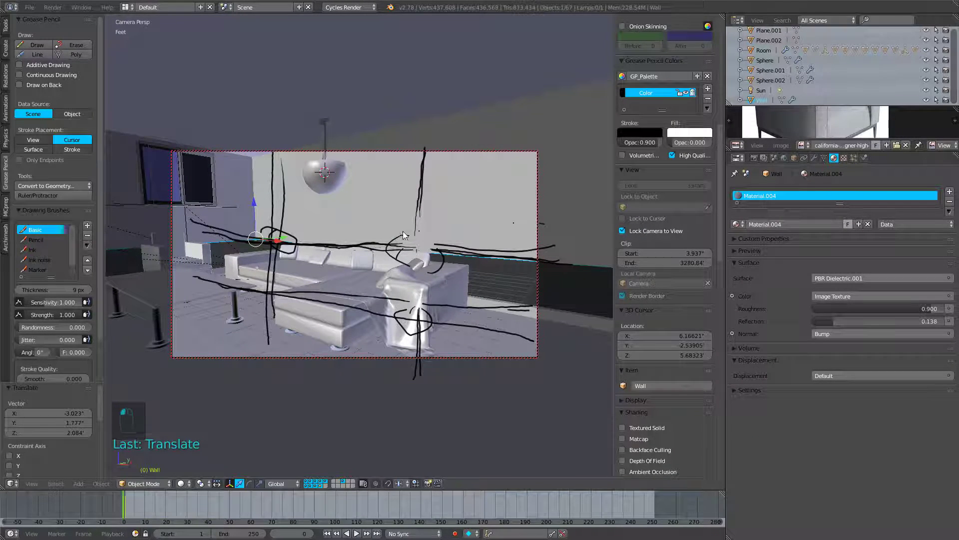
pyautogui.hotkey('ctrl', 'z')
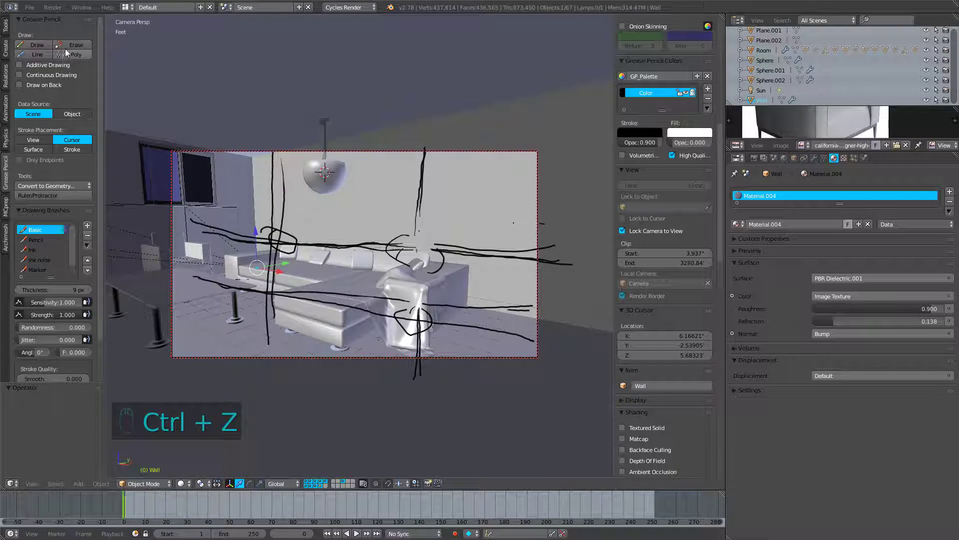
pyautogui.click(76, 44)
pyautogui.moveTo(247, 236)
pyautogui.mouseDown()
pyautogui.moveTo(274, 245)
pyautogui.moveTo(277, 199)
pyautogui.moveTo(284, 220)
pyautogui.mouseUp()
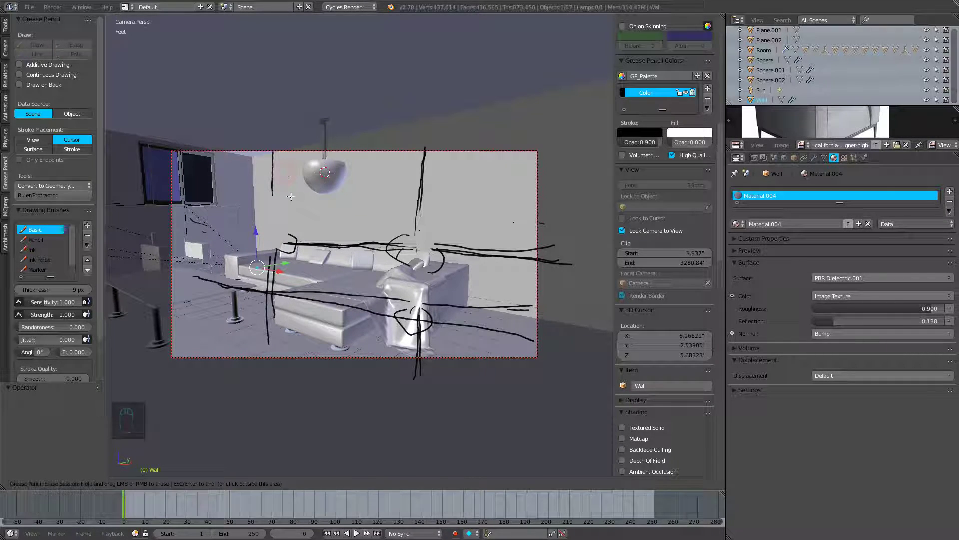
pyautogui.press('Escape')
# Orbit the camera back to a low view facing the sofa and turn off Lock Camera to View.
pyautogui.moveTo(325, 297); pyautogui.dragTo(334, 284, button='middle')
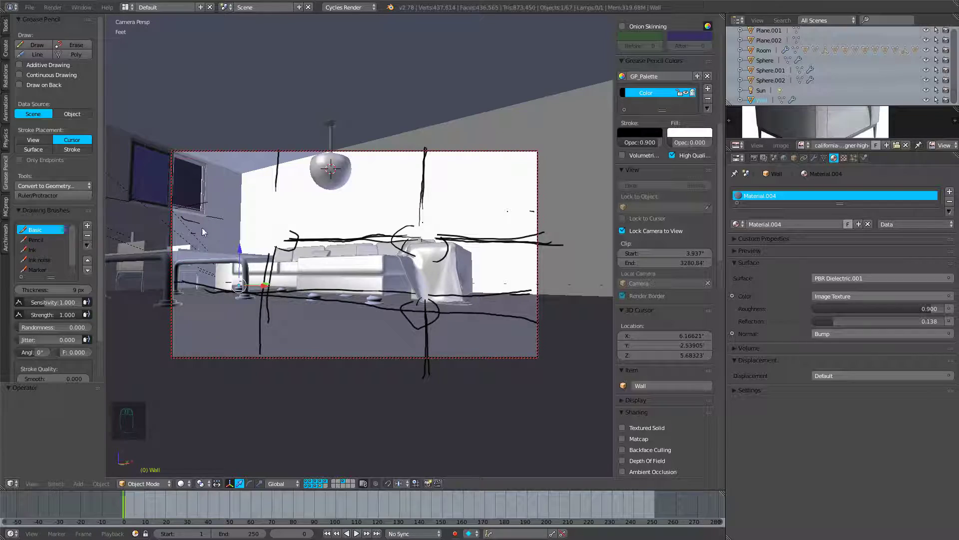
pyautogui.click(621, 232)
pyautogui.moveTo(482, 213); pyautogui.dragTo(427, 218, button='middle')
pyautogui.press('KP_0')
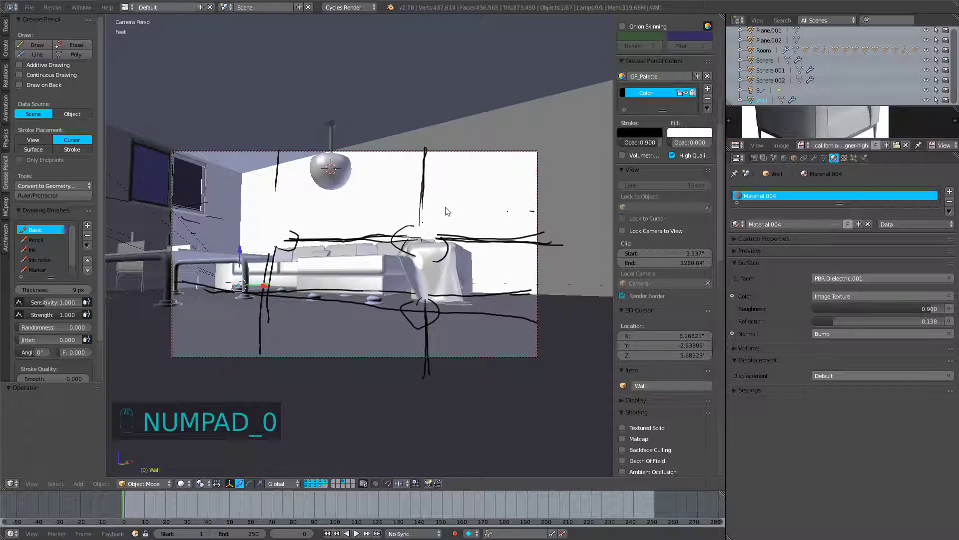
# Examine the back wall and sofa from outside the camera, then view the wall isolated in local view.
pyautogui.moveTo(490, 200); pyautogui.dragTo(530, 209, button='middle')
pyautogui.press('g')
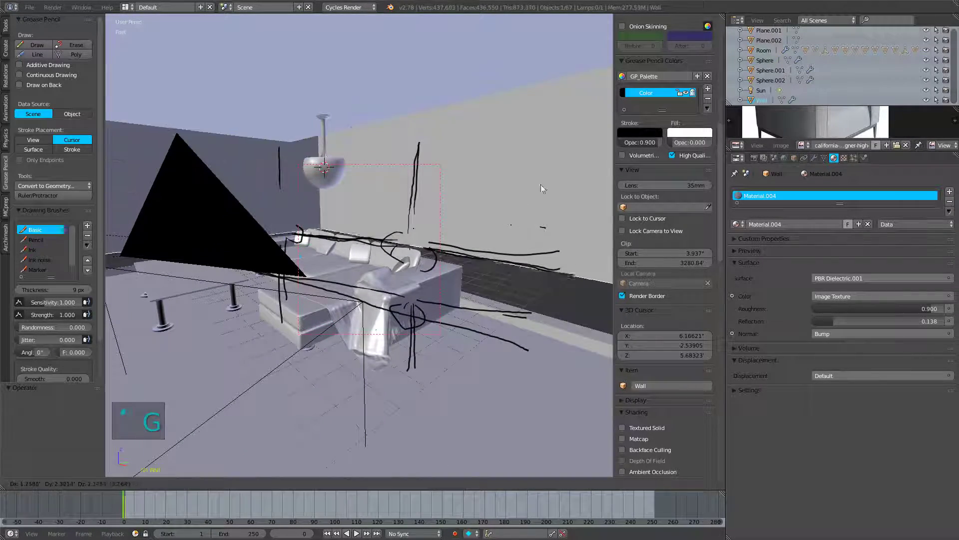
pyautogui.rightClick(526, 219)
pyautogui.moveTo(429, 253)
pyautogui.mouseDown(button='middle')
pyautogui.moveTo(363, 231)
pyautogui.moveTo(375, 229)
pyautogui.moveTo(310, 239)
pyautogui.moveTo(367, 225)
pyautogui.mouseUp(button='middle')
pyautogui.press('KP_0')
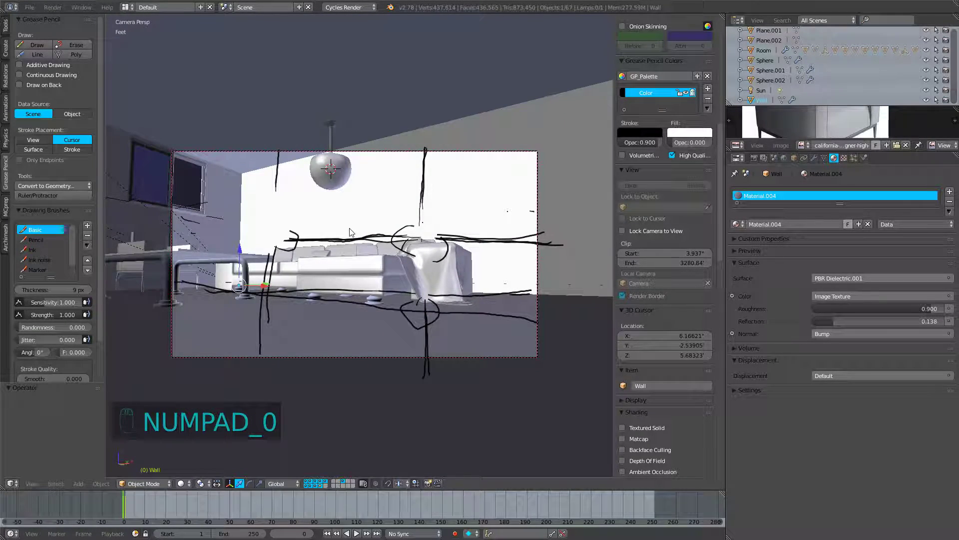
pyautogui.moveTo(350, 232); pyautogui.dragTo(316, 257, button='middle')
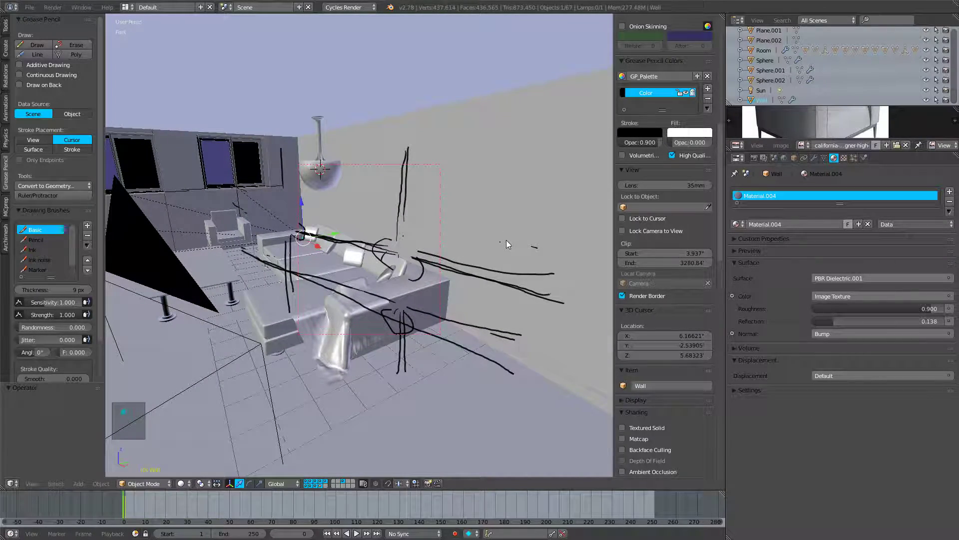
pyautogui.press('KP_Divide')
pyautogui.moveTo(352, 202)
pyautogui.mouseDown(button='middle')
pyautogui.moveTo(332, 240)
pyautogui.moveTo(356, 205)
pyautogui.mouseUp(button='middle')
# Switch to the UV screen layout and orbit both of its 3D views around the room.
pyautogui.click(126, 7)
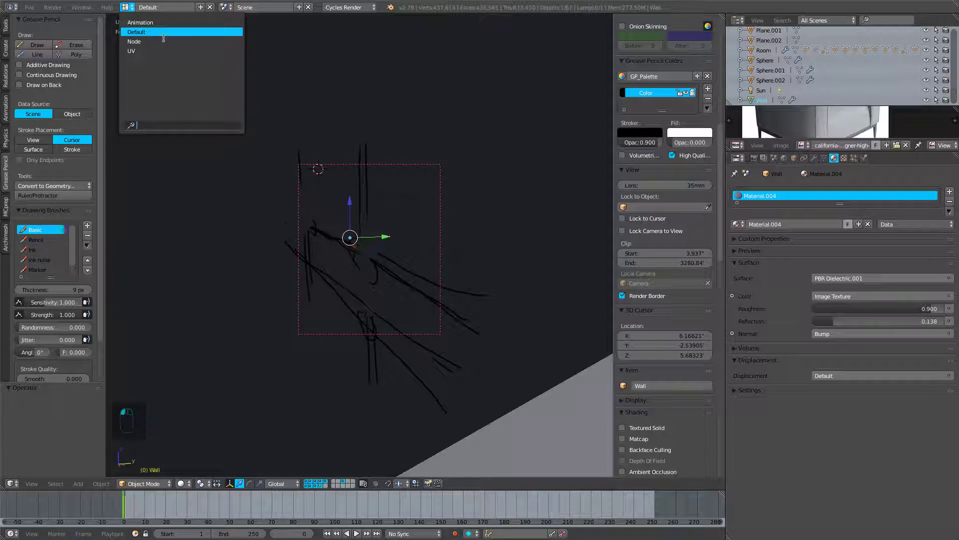
pyautogui.click(168, 53)
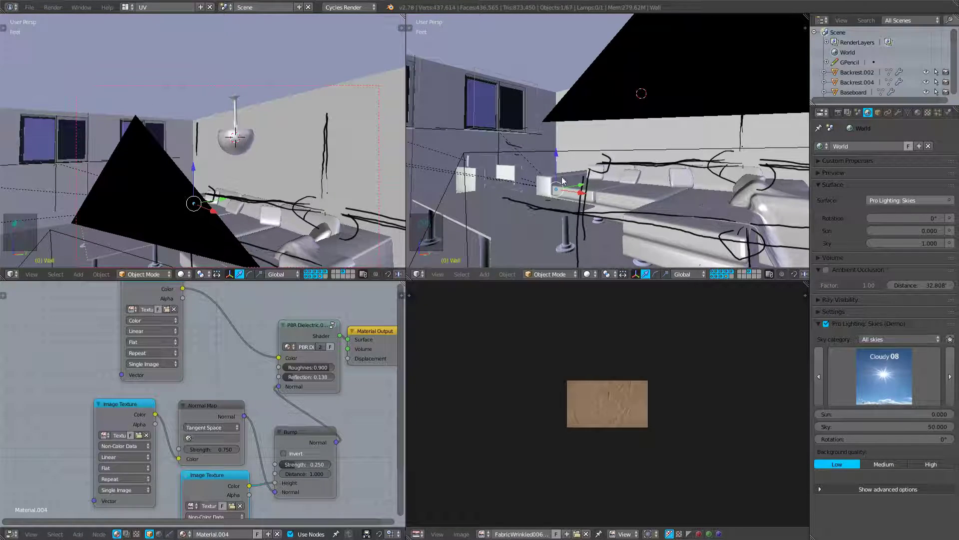
pyautogui.moveTo(611, 157); pyautogui.dragTo(650, 169, button='middle')
pyautogui.moveTo(289, 140); pyautogui.dragTo(260, 156, button='middle')
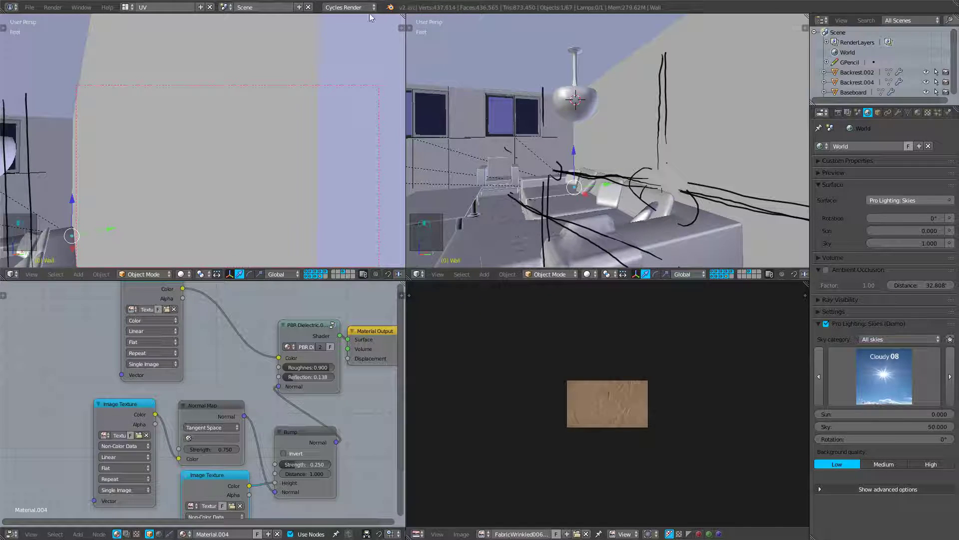
# Start a rendered preview in the 3D view above the node editor and save the file over the existing one.
pyautogui.hotkey('shift', 'z')
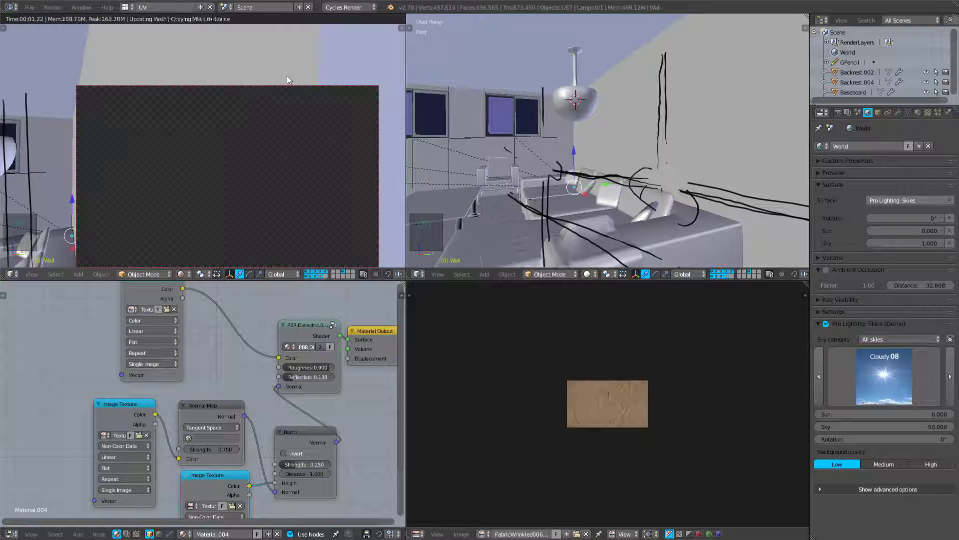
pyautogui.hotkey('ctrl', 's')
pyautogui.click(283, 82)
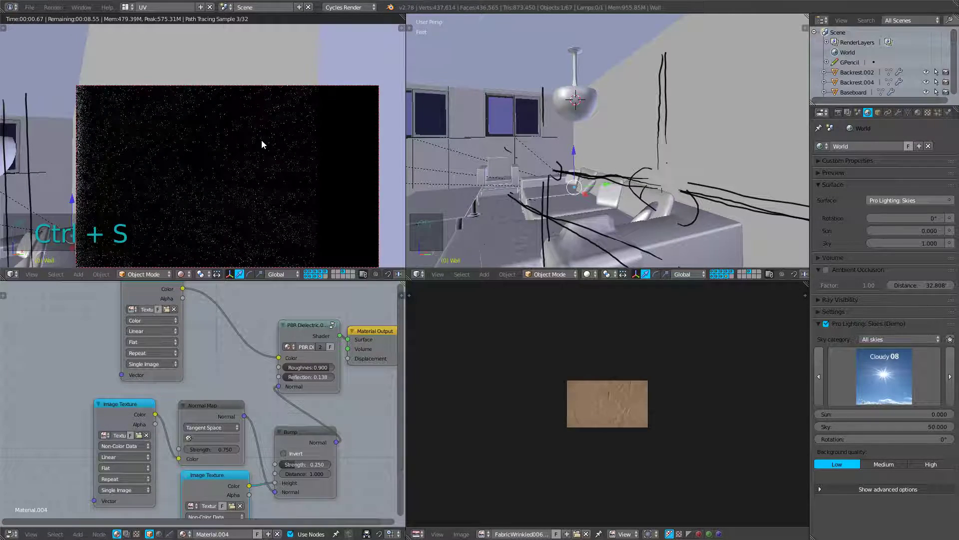
# Enlarge the wall's entire UV layout far beyond the texture image, and rescale it by a factor of 0.435.
pyautogui.moveTo(312, 208); pyautogui.dragTo(167, 188, button='middle')
pyautogui.hotkey('shift', 'f')
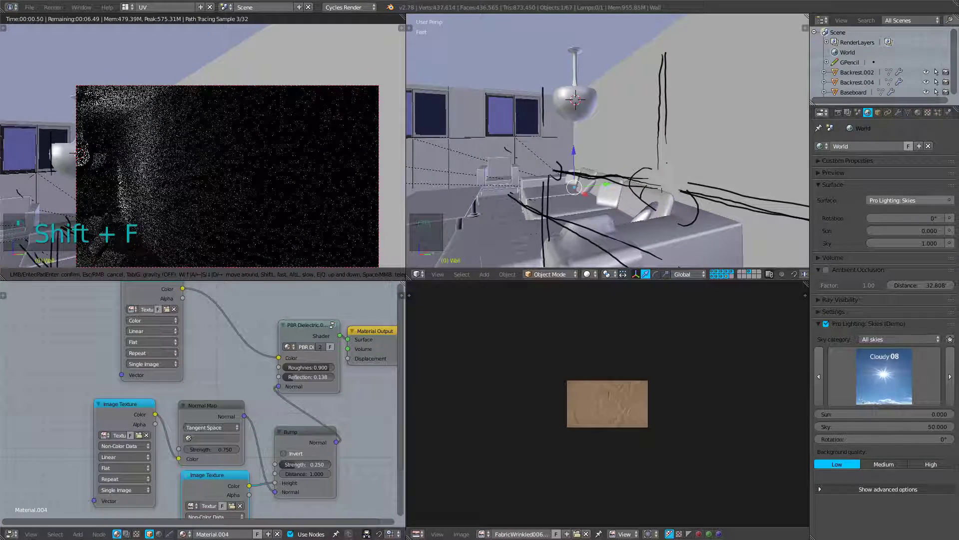
pyautogui.press('w')
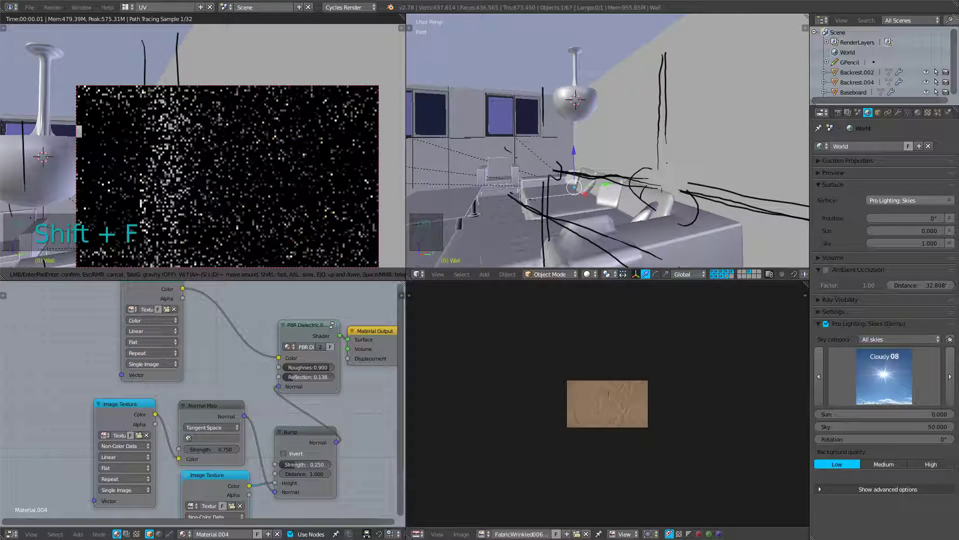
pyautogui.press('Return')
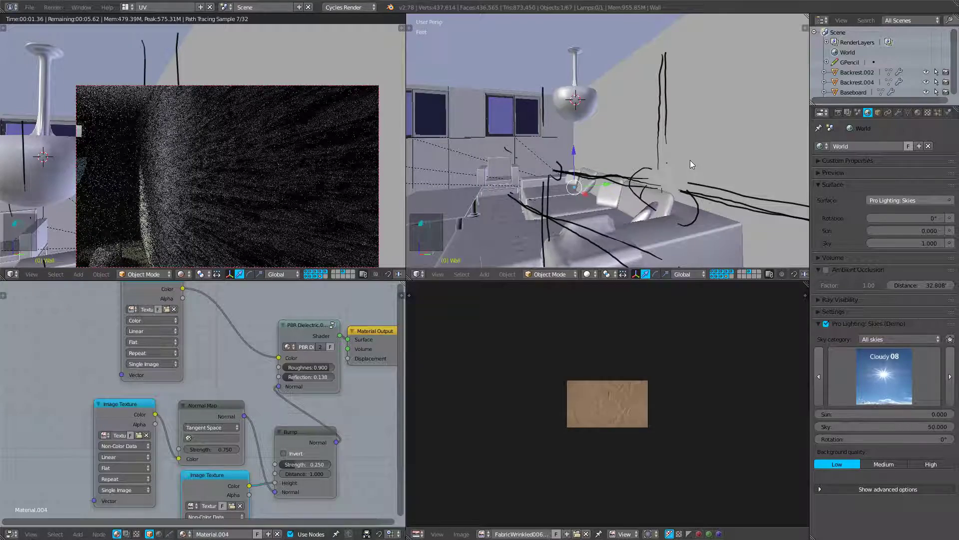
pyautogui.press('Tab')
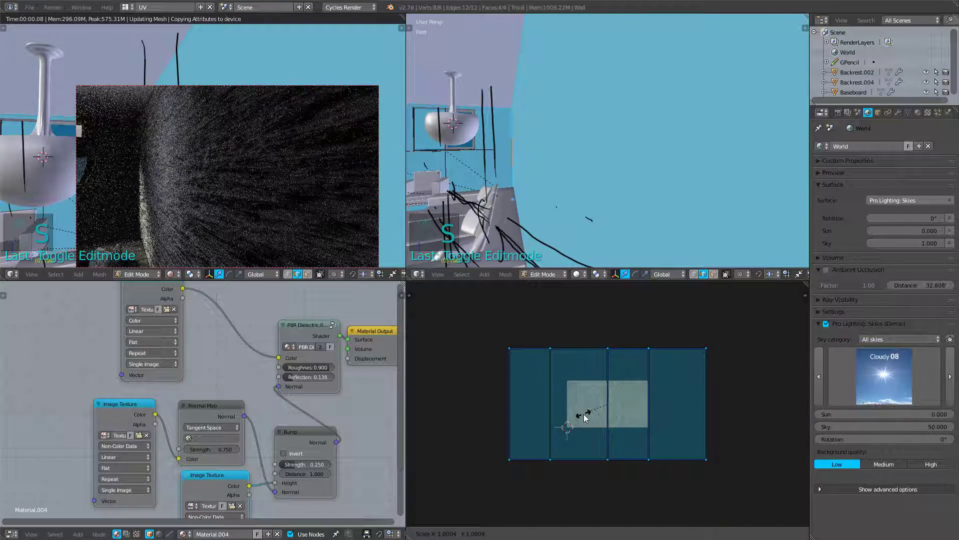
pyautogui.press('s')
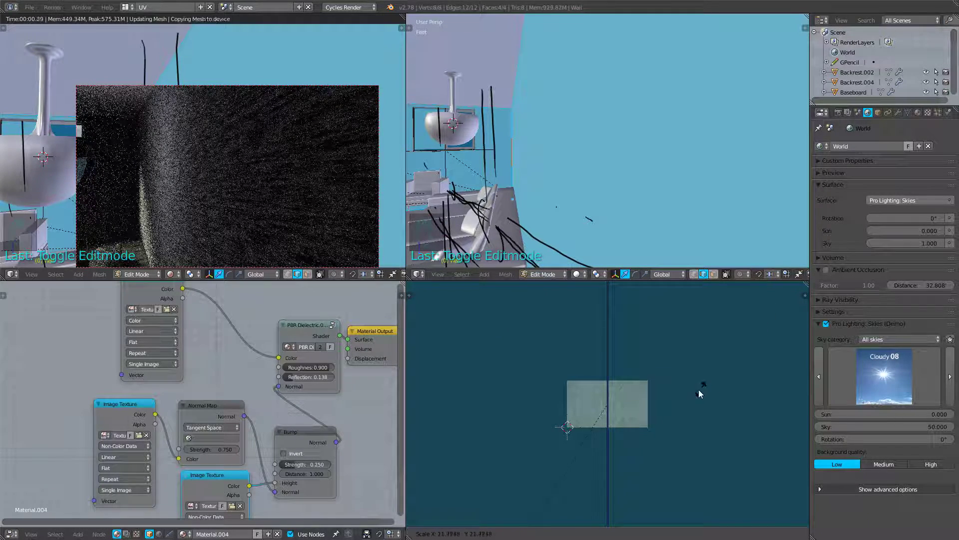
pyautogui.click(673, 414)
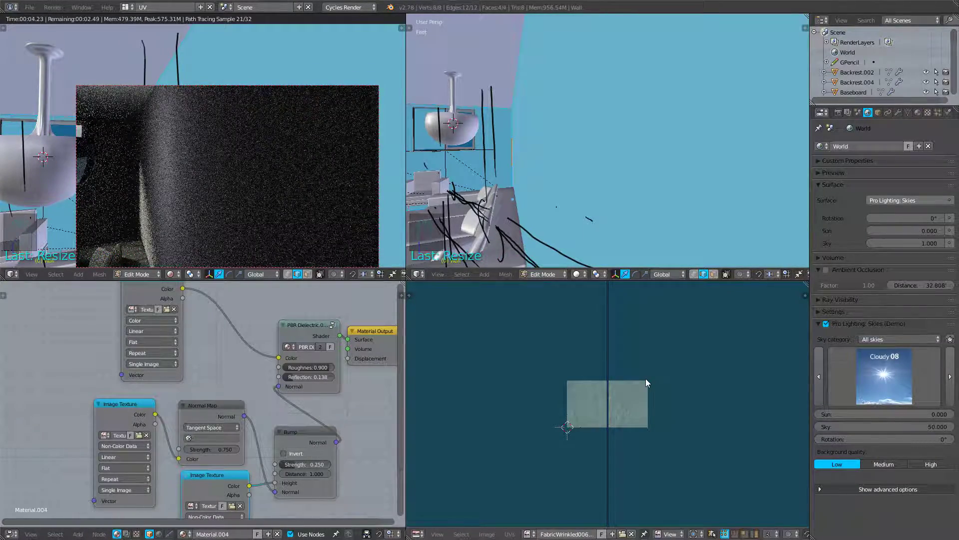
pyautogui.press('s')
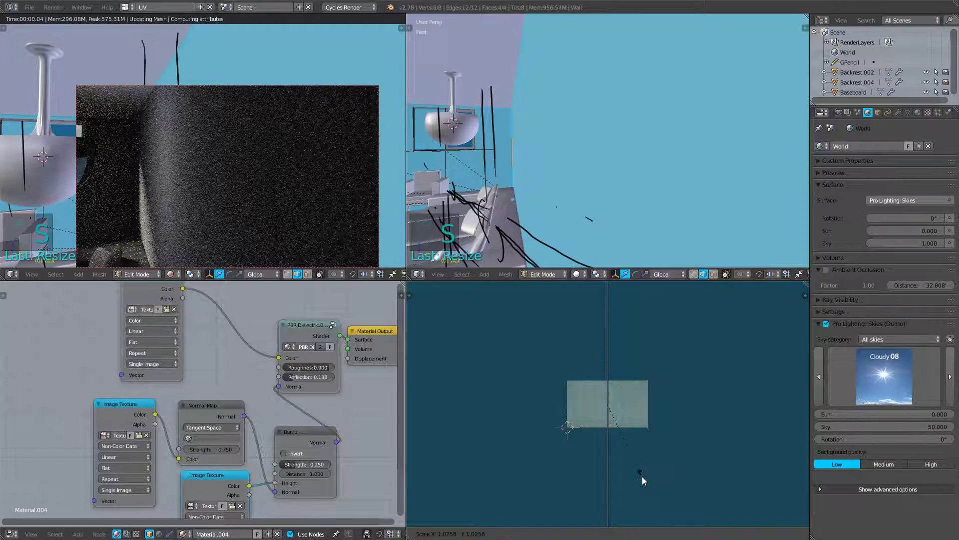
pyautogui.click(621, 436)
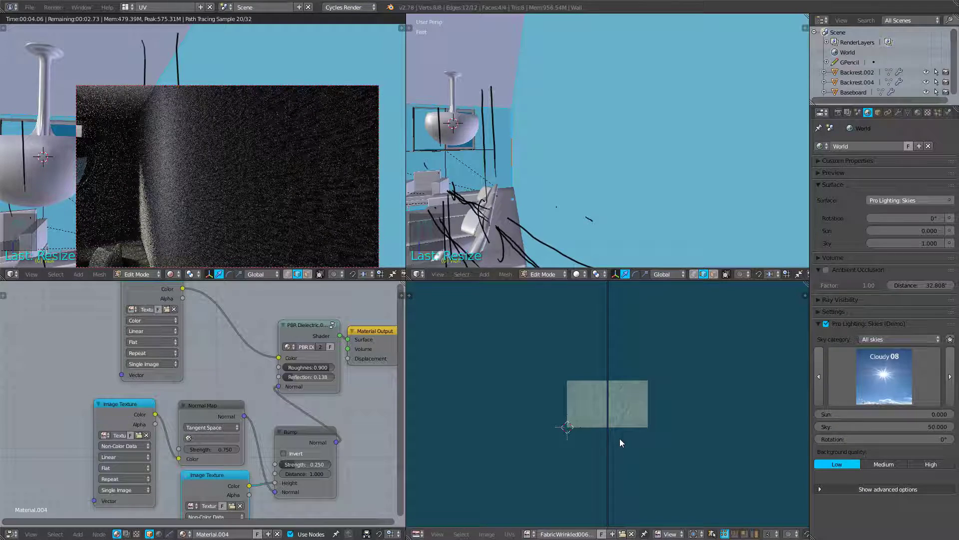
# Return the preview to a solid-shaded camera view and switch to the Default screen layout.
pyautogui.hotkey('shift', 'z')
pyautogui.scroll(-4, 214, 205)
pyautogui.moveTo(214, 205); pyautogui.dragTo(226, 202, button='middle')
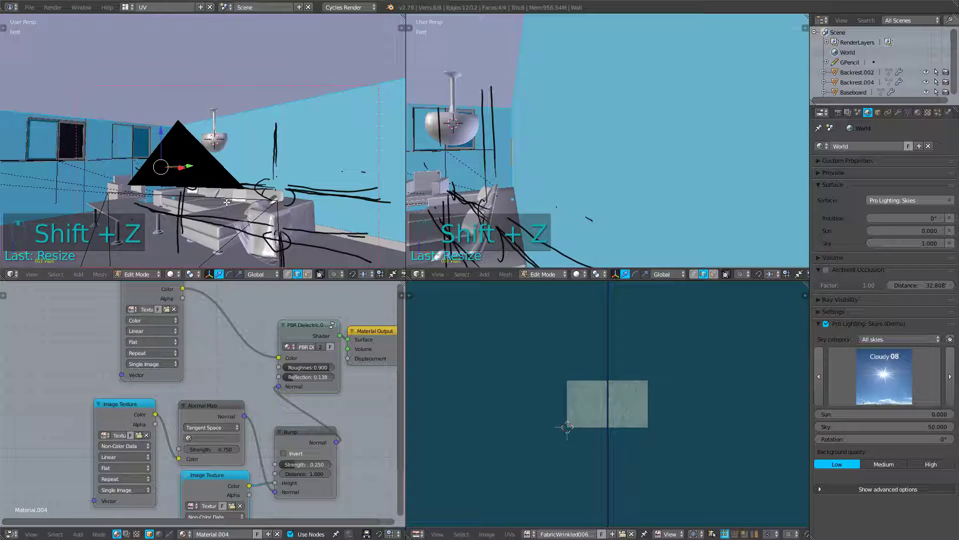
pyautogui.press('KP_0')
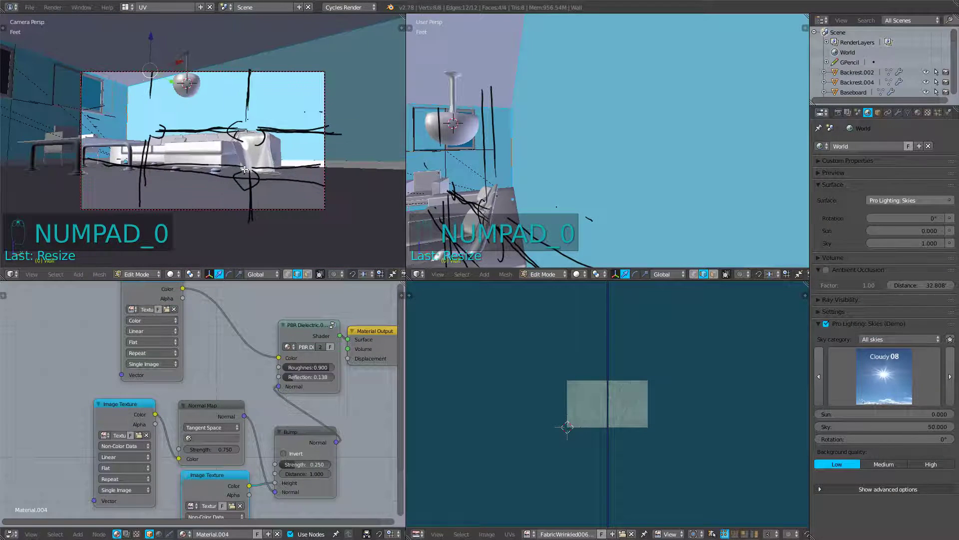
pyautogui.click(126, 7)
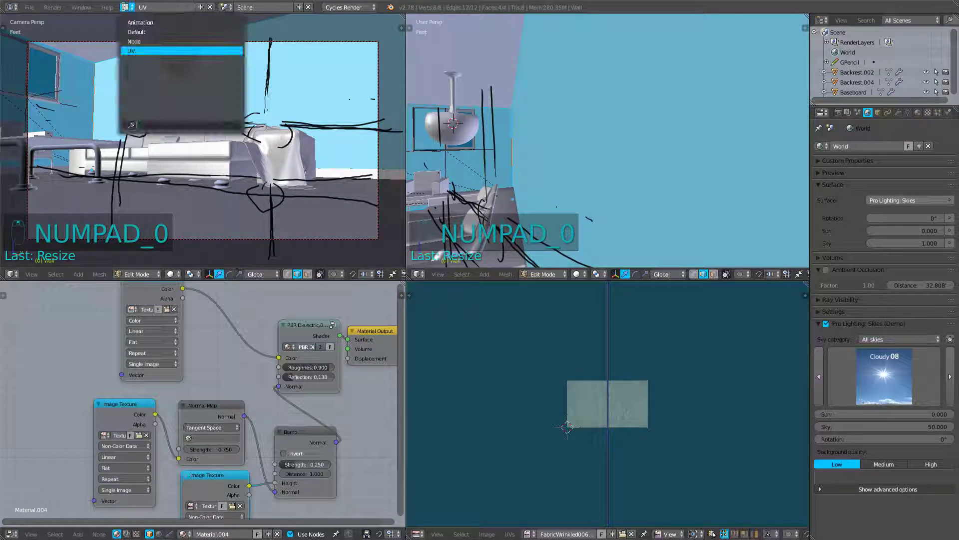
pyautogui.click(148, 33)
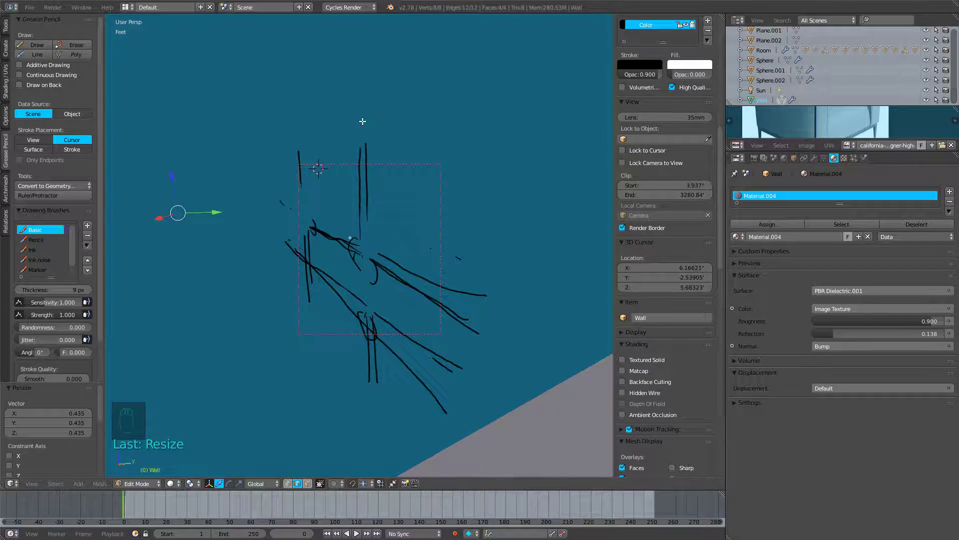
# Leave Edit Mode on the wall and view the whole room in solid shading.
pyautogui.hotkey('shift', 'z')
pyautogui.press('Tab')
pyautogui.moveTo(261, 189)
pyautogui.mouseDown(button='middle')
pyautogui.moveTo(275, 174)
pyautogui.moveTo(306, 183)
pyautogui.mouseUp(button='middle')
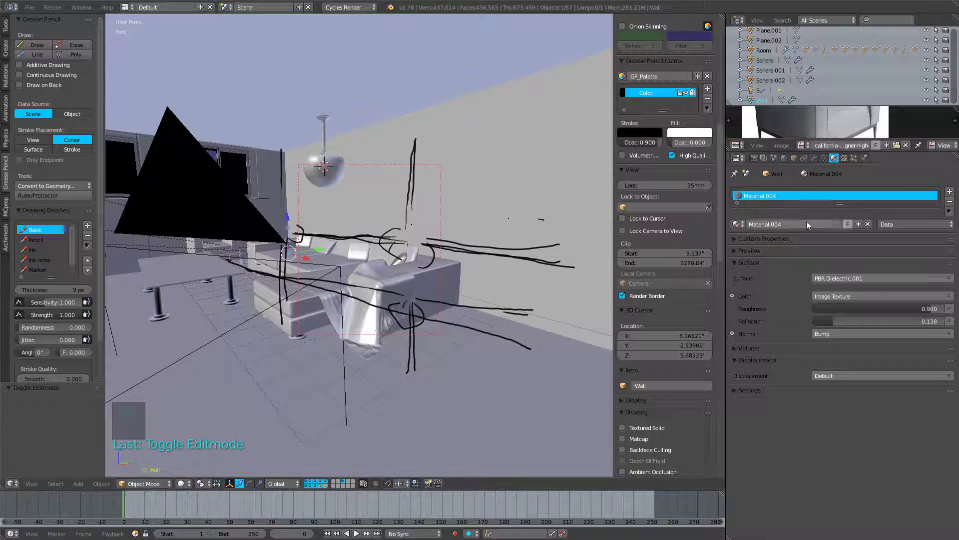
# Review the render, world and scene settings, keeping Filmic Log Encoding Base as the color management view transform.
pyautogui.click(754, 158)
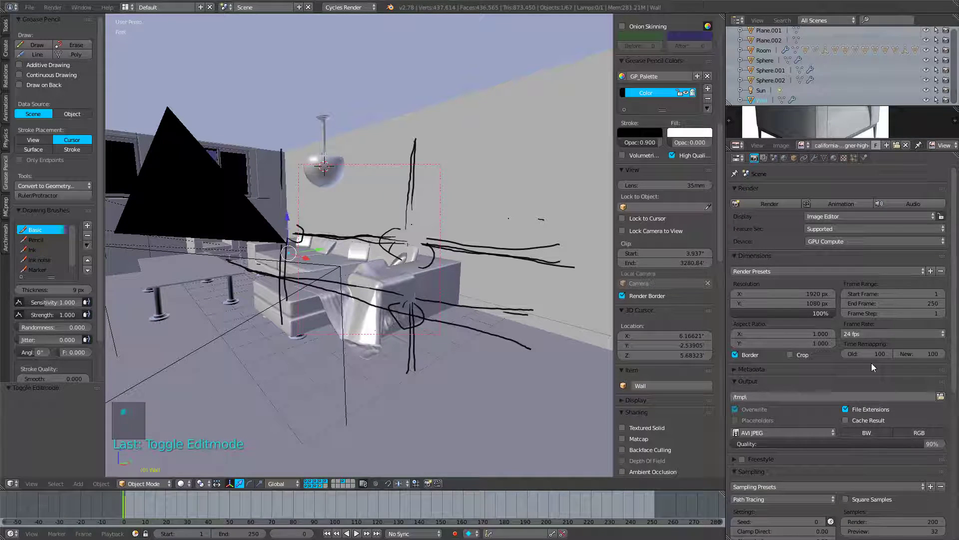
pyautogui.scroll(-1, 844, 344)
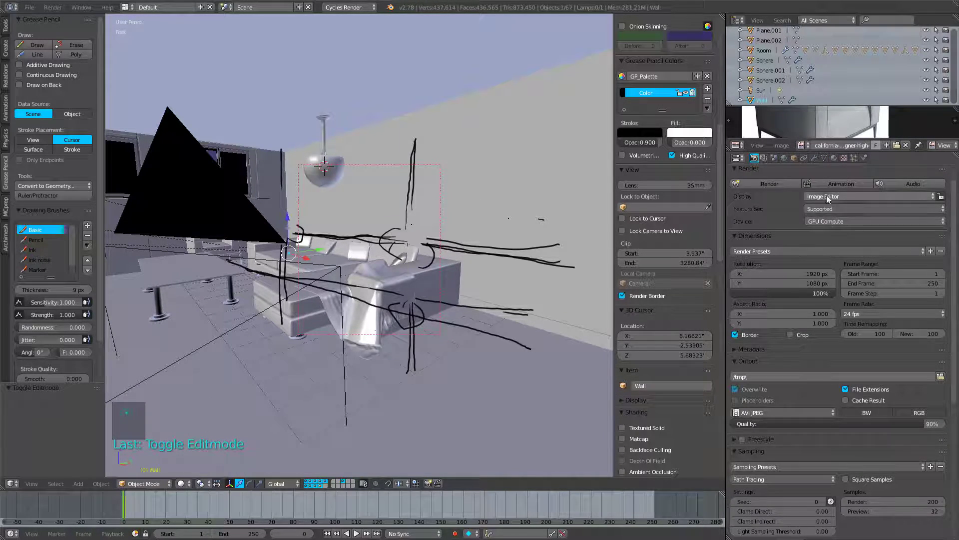
pyautogui.click(785, 158)
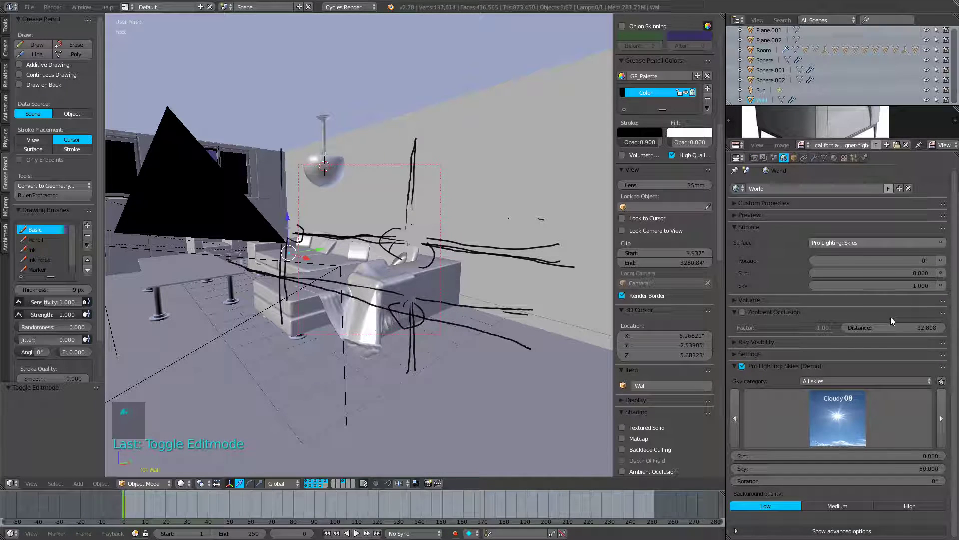
pyautogui.click(774, 158)
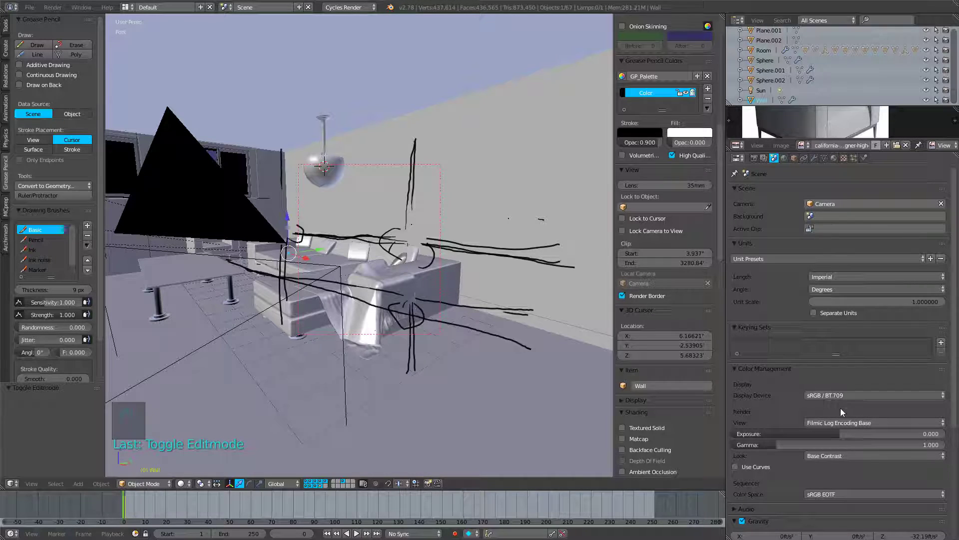
pyautogui.click(837, 423)
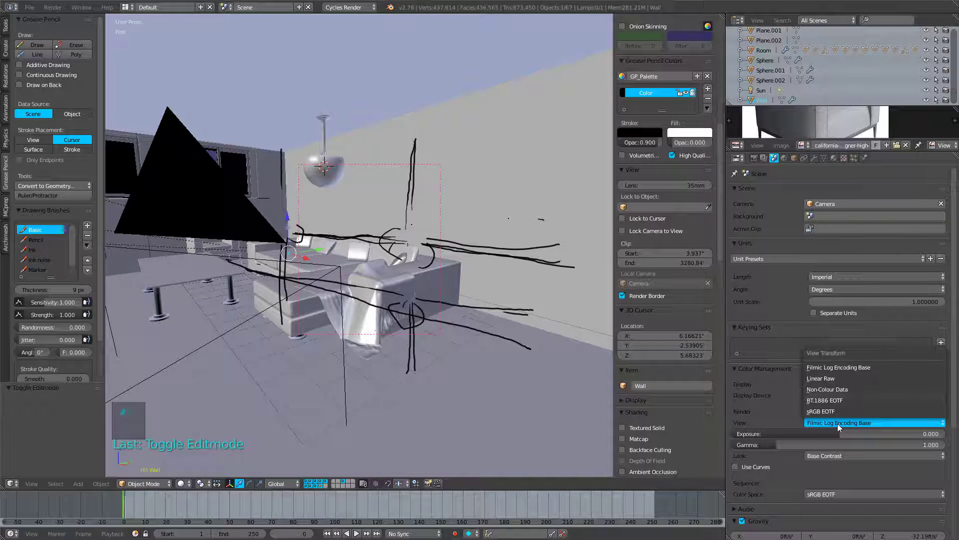
pyautogui.click(837, 423)
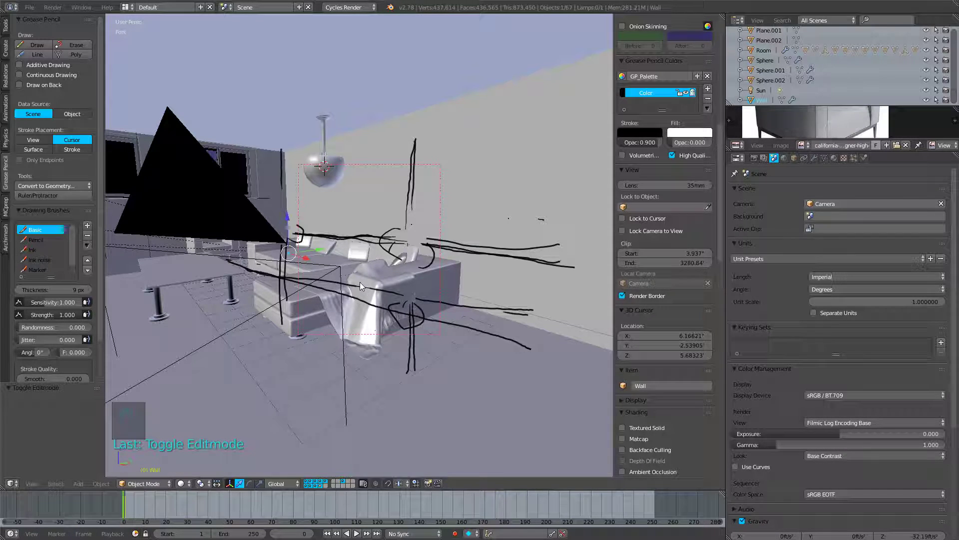
# Start a rendered preview through the camera and set the sampling's Clamp Indirect to 3.
pyautogui.press('KP_0')
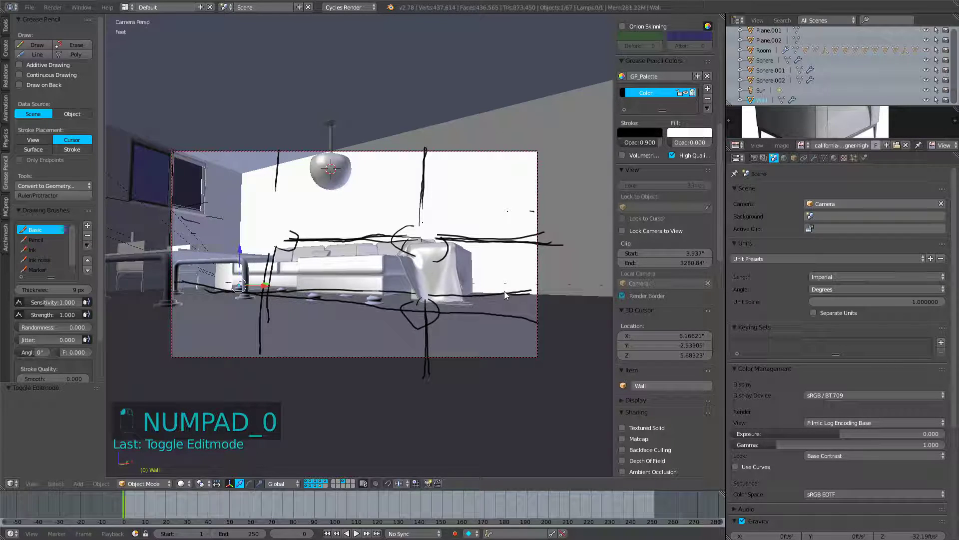
pyautogui.hotkey('shift', 'z')
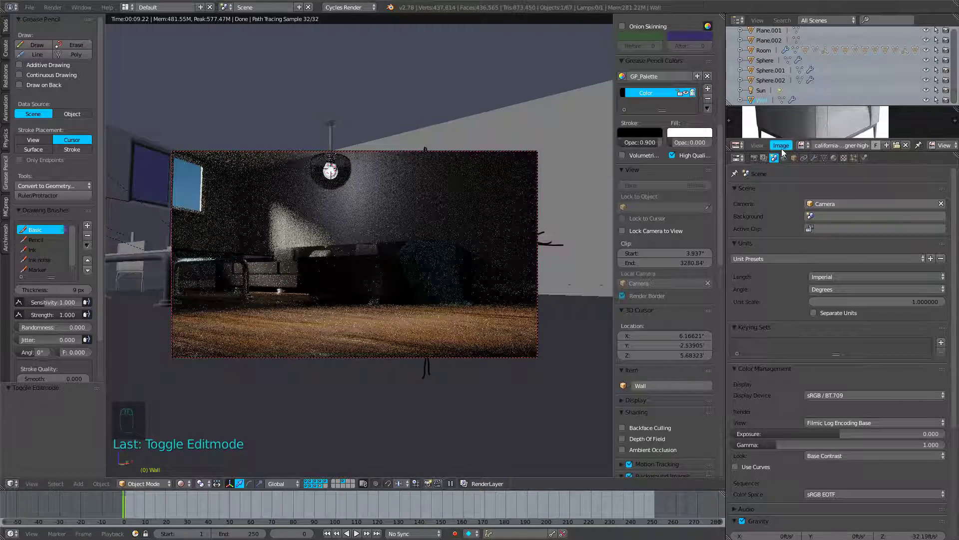
pyautogui.click(755, 158)
pyautogui.scroll(-3, 819, 350)
pyautogui.scroll(-1, 831, 389)
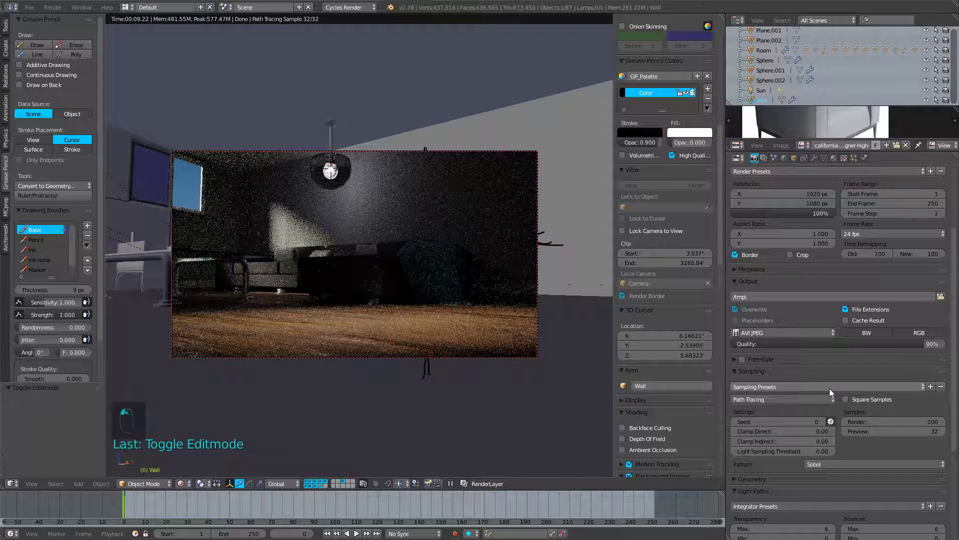
pyautogui.click(760, 442)
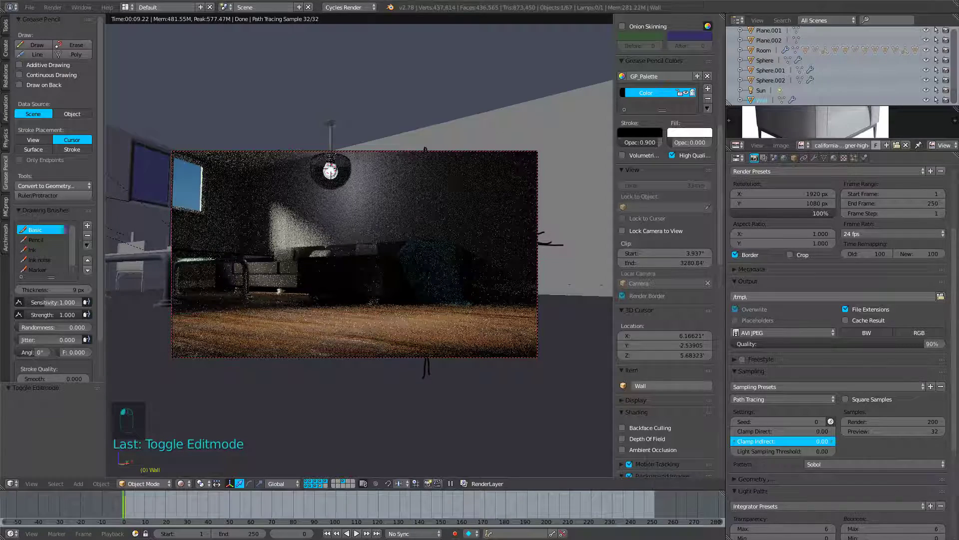
pyautogui.write('3')
pyautogui.press('Return')
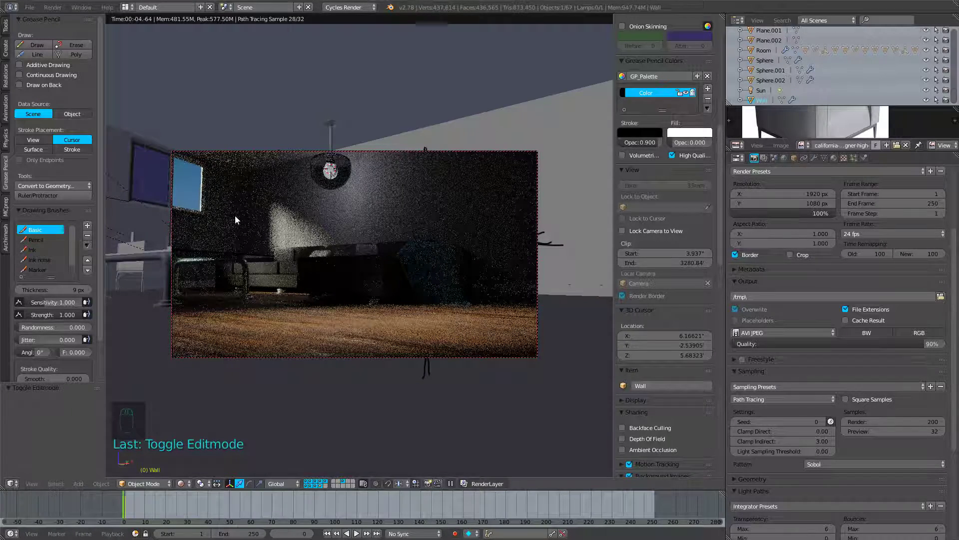
# Try a Clamp Direct value of 3 in the sampling settings and return it to 0.
pyautogui.click(776, 431)
pyautogui.write('3')
pyautogui.press('Return')
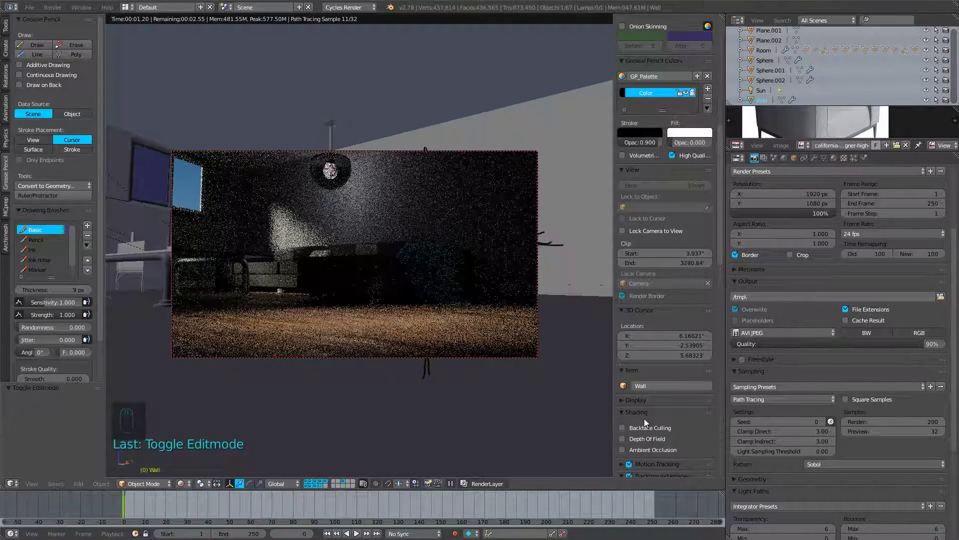
pyautogui.click(778, 431)
pyautogui.write('0')
pyautogui.press('Return')
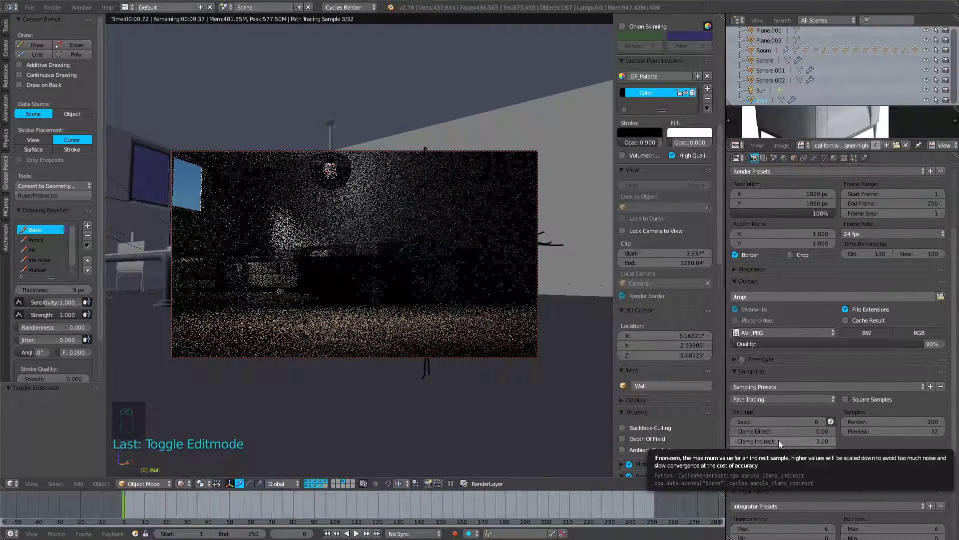
# Try a Clamp Indirect value of 5 in the sampling settings and return it to 0.
pyautogui.click(778, 440)
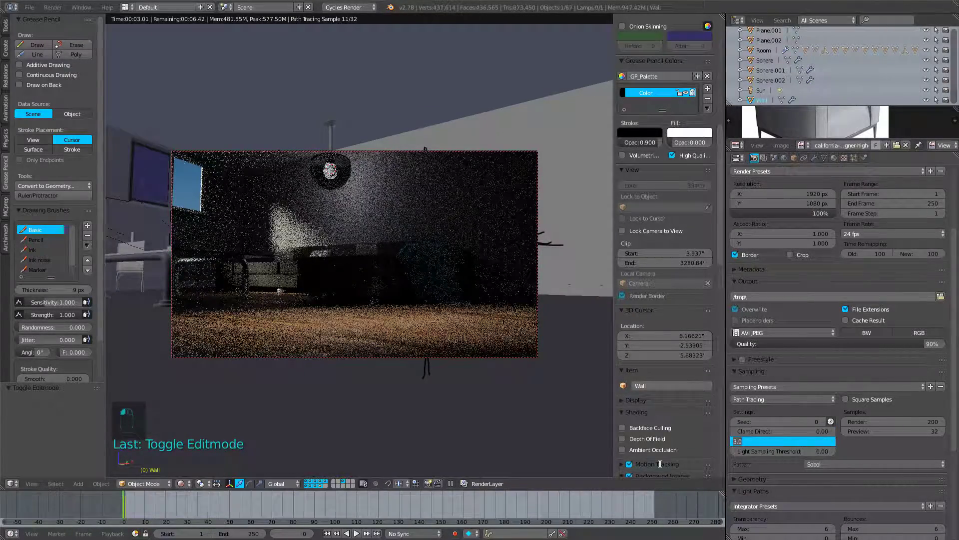
pyautogui.write('5')
pyautogui.press('Return')
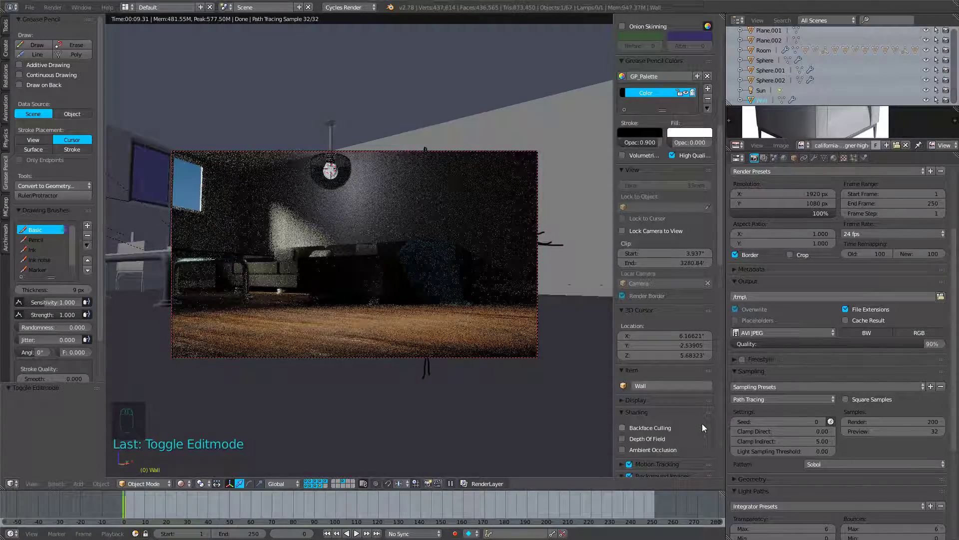
pyautogui.moveTo(785, 441); pyautogui.dragTo(740, 441)
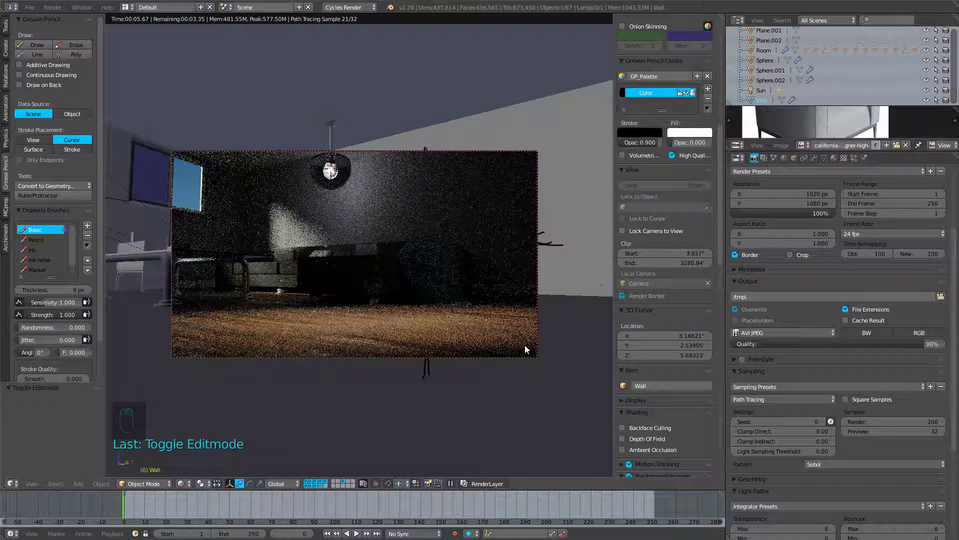
# Stop the rendered preview, select the Sun lamp outside the room, and open its lamp settings.
pyautogui.hotkey('shift', 'z')
pyautogui.moveTo(504, 257); pyautogui.dragTo(443, 251, button='middle')
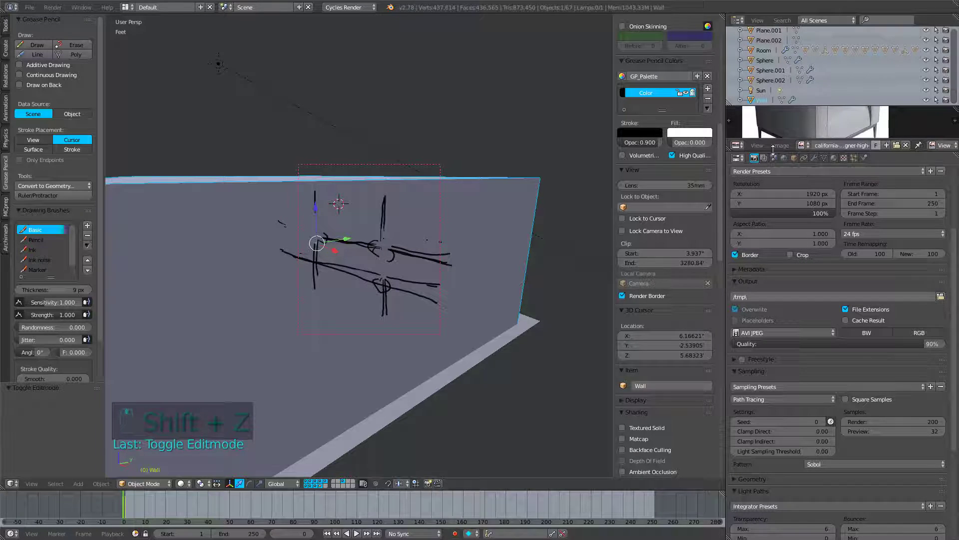
pyautogui.rightClick(218, 65)
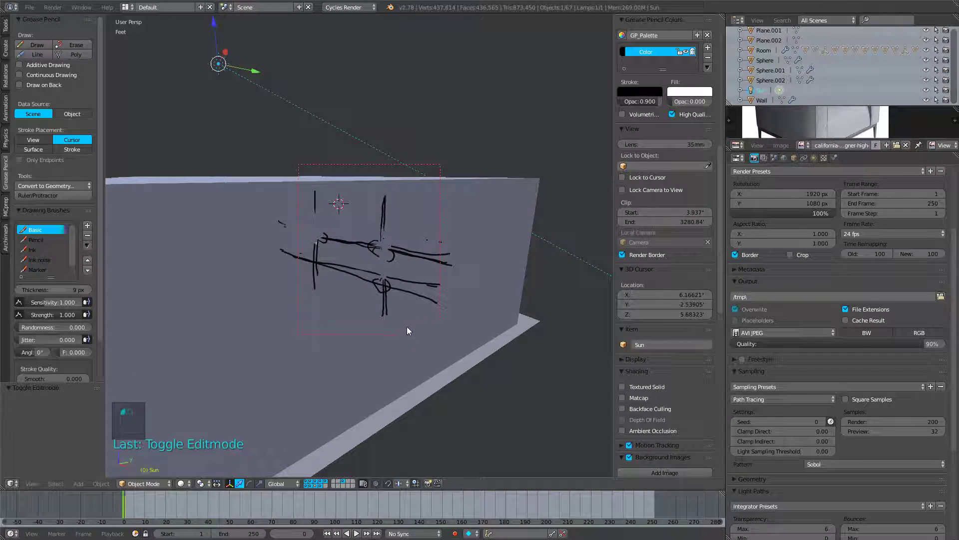
pyautogui.click(813, 158)
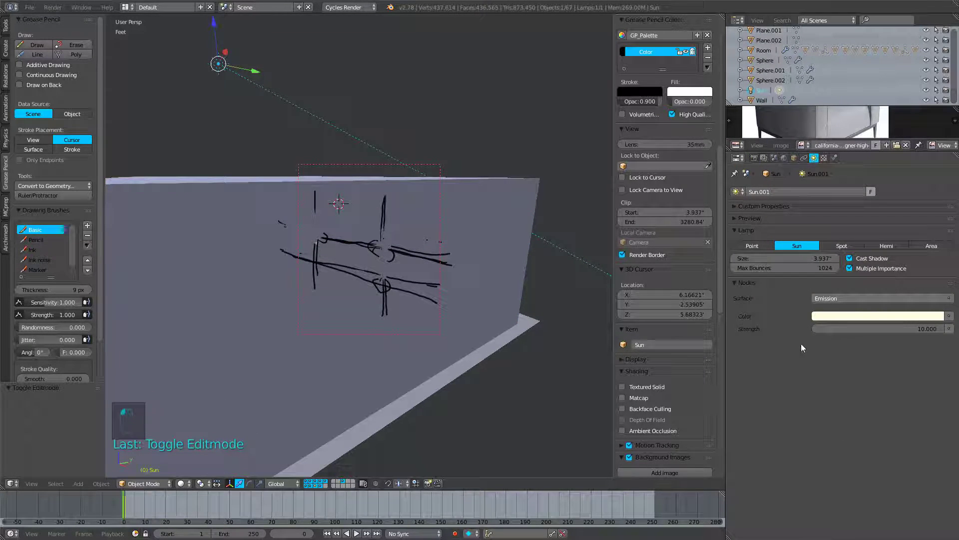
# Return to the camera view and set a render border around roughly the left quarter of the frame.
pyautogui.press('KP_0')
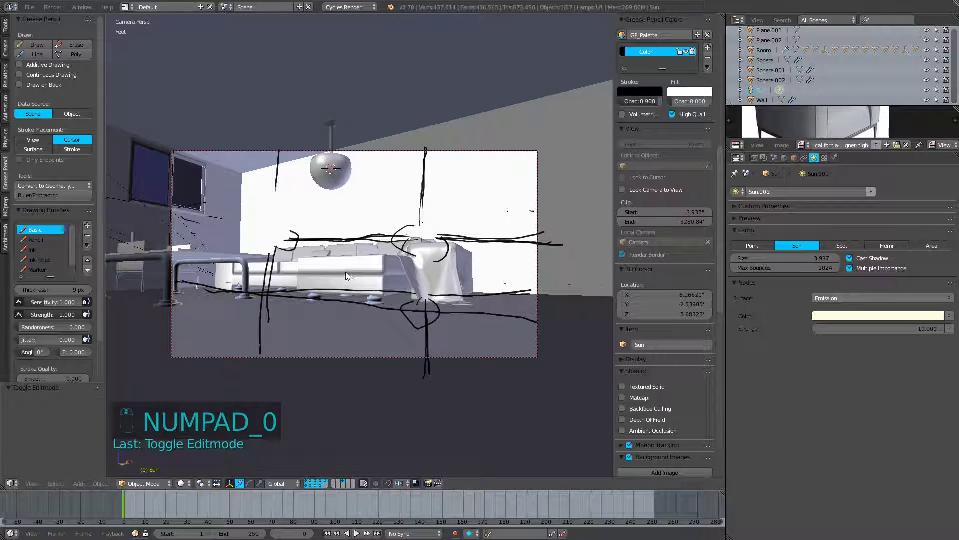
pyautogui.hotkey('ctrl', 'b')
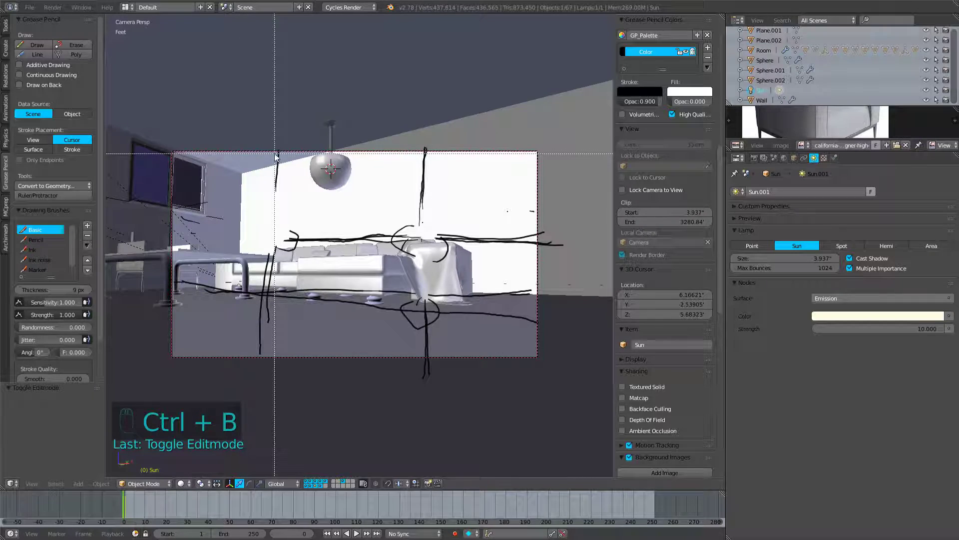
pyautogui.moveTo(273, 152); pyautogui.dragTo(170, 362)
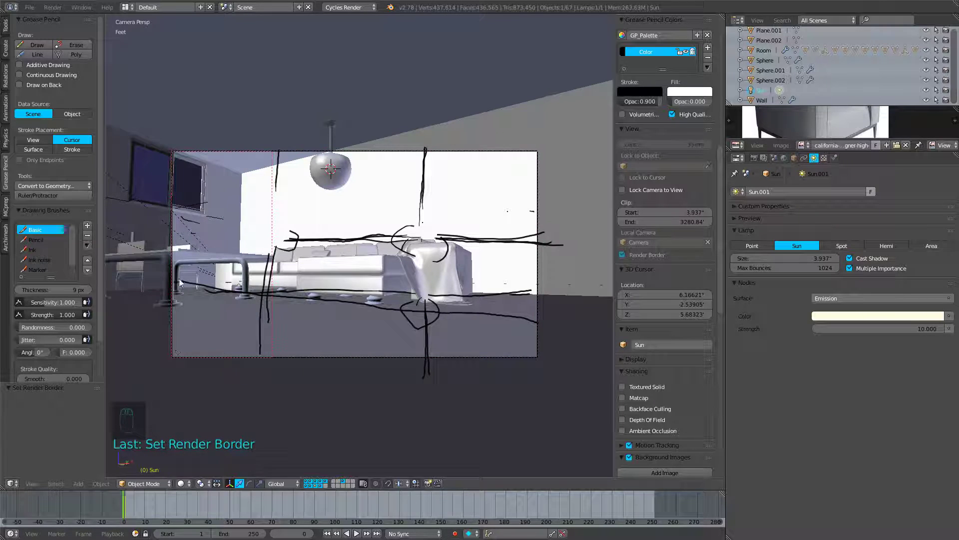
# Widen the render border to roughly the left half of the camera frame and start the rendered preview.
pyautogui.hotkey('ctrl', 'b')
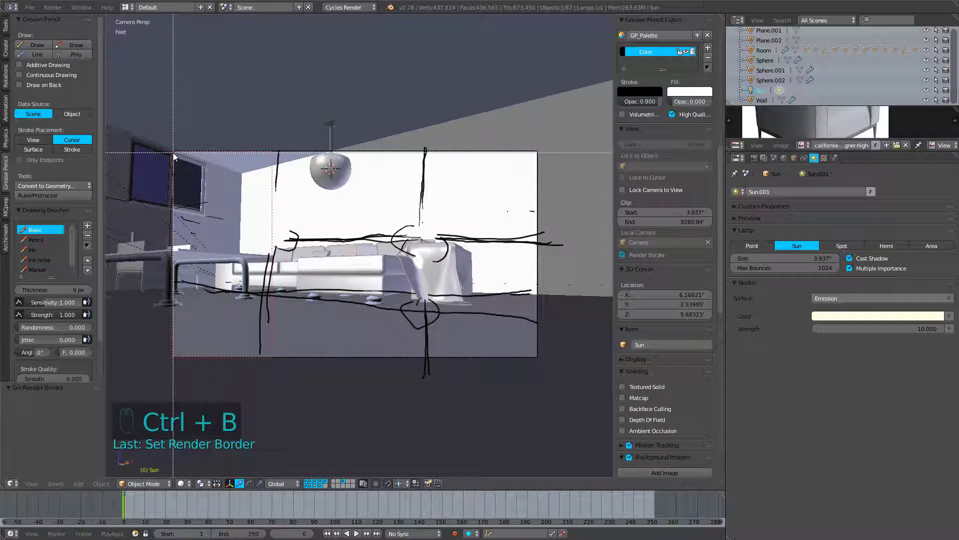
pyautogui.moveTo(291, 273); pyautogui.dragTo(376, 358)
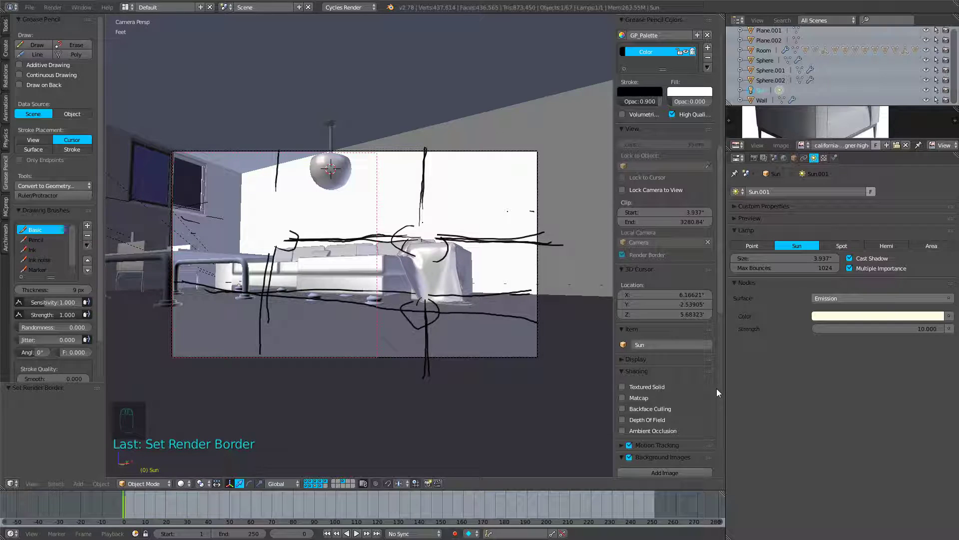
pyautogui.hotkey('shift', 'z')
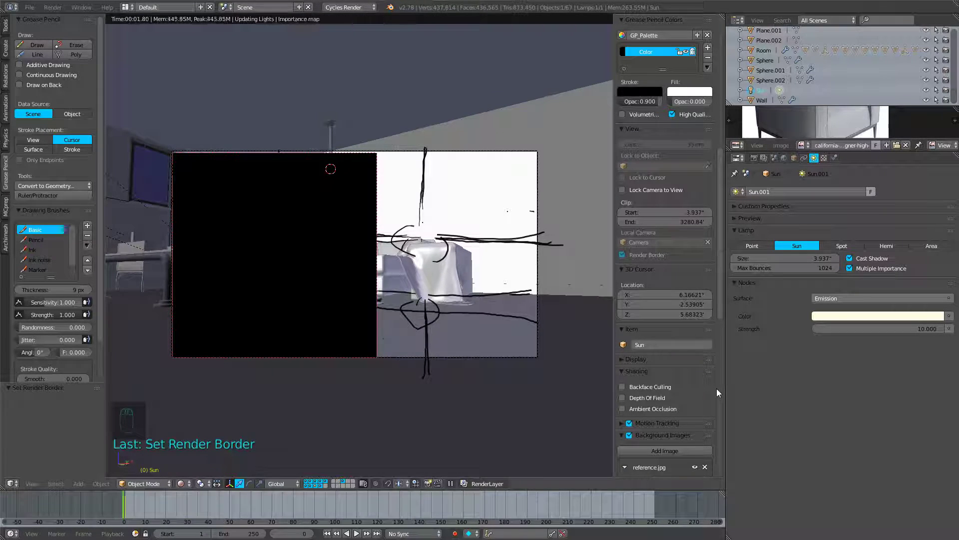
# Set the Sun lamp's emission strength to 20.
pyautogui.click(843, 325)
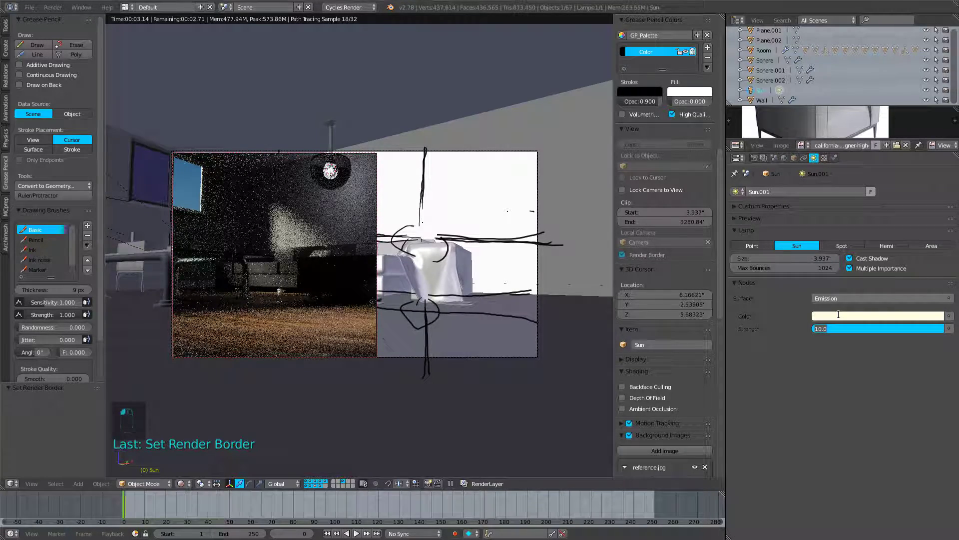
pyautogui.write('15')
pyautogui.press('Return')
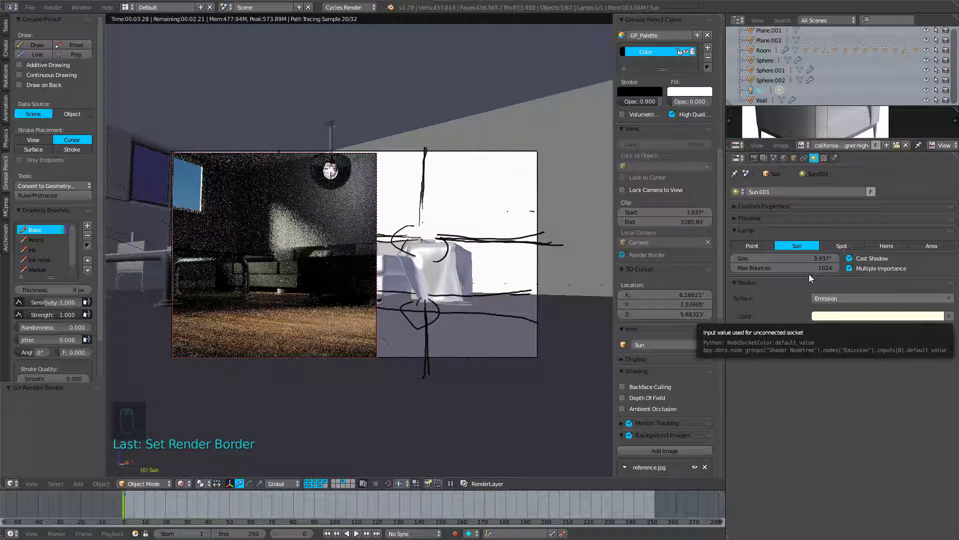
pyautogui.click(852, 328)
pyautogui.write('20')
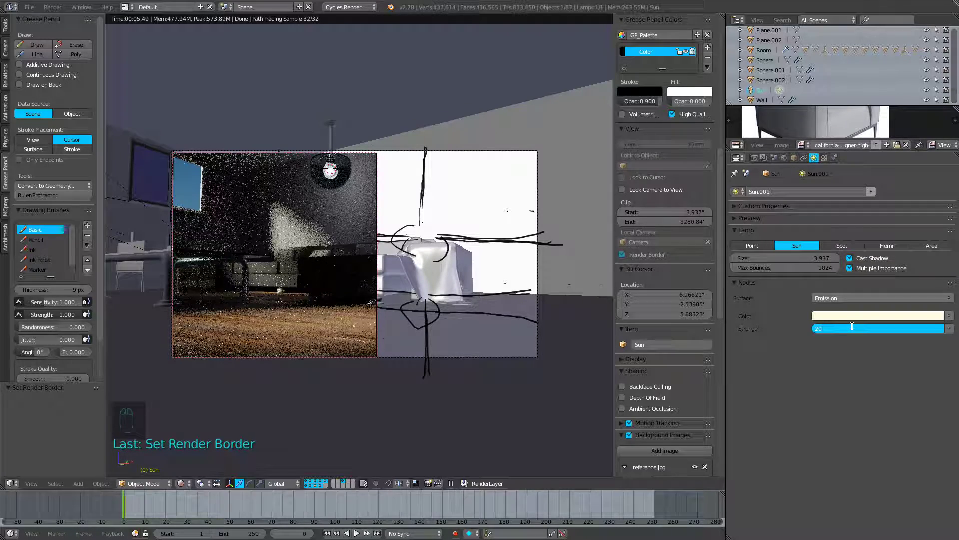
pyautogui.press('Return')
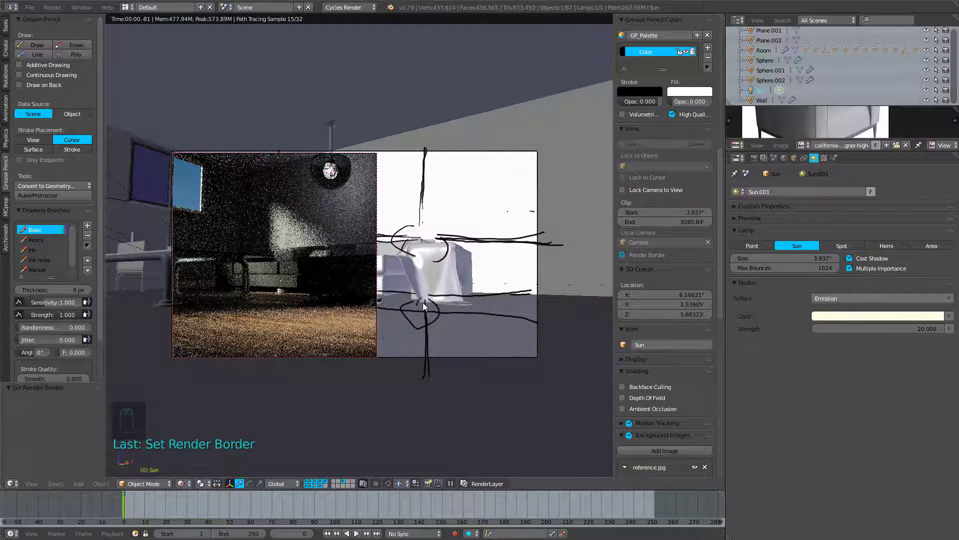
# Set the Sky strength of the world's Pro Lighting: Skies environment to 65.
pyautogui.click(784, 158)
pyautogui.click(853, 468)
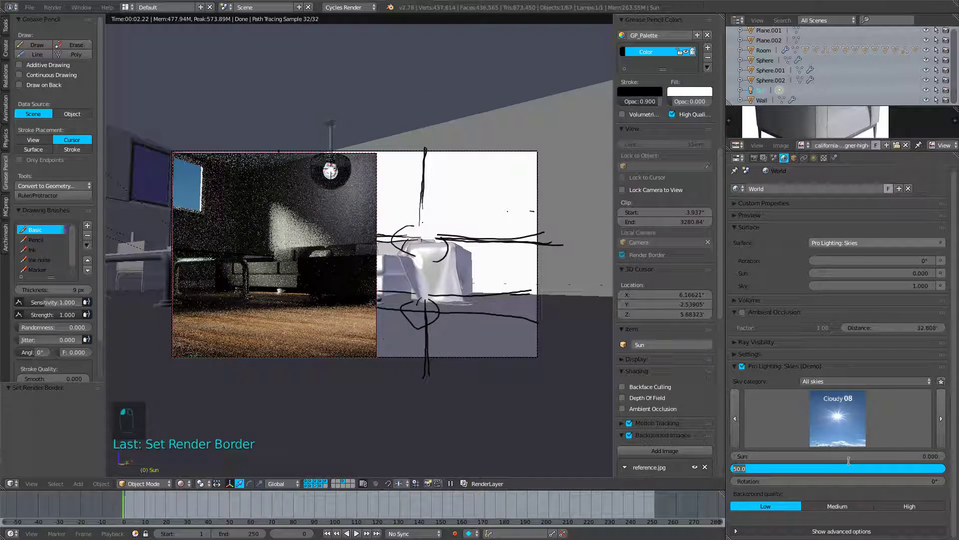
pyautogui.write('67')
pyautogui.press('Return')
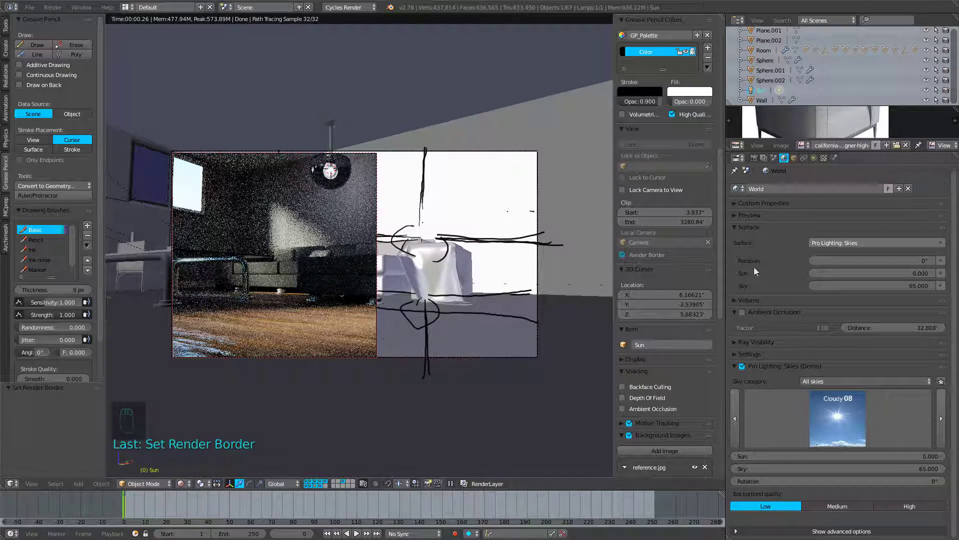
# Set Clamp Indirect to 3 in the render sampling settings.
pyautogui.click(753, 158)
pyautogui.click(781, 442)
pyautogui.write('3')
pyautogui.press('Return')
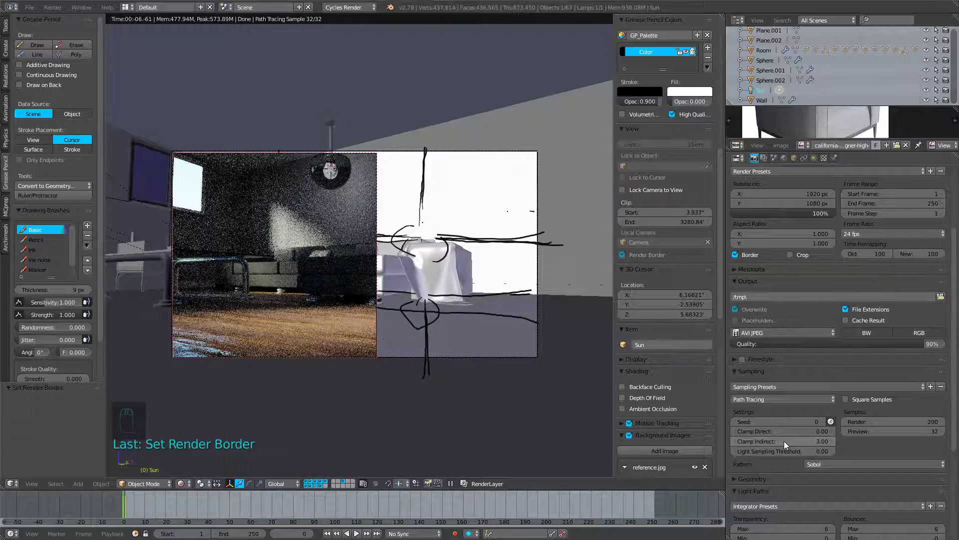
# Stop the rendered preview and select the filament inside the hanging lamp's bulb.
pyautogui.moveTo(349, 128); pyautogui.dragTo(342, 137, button='middle')
pyautogui.hotkey('shift', 'z')
pyautogui.scroll(5, 345, 160)
pyautogui.moveTo(361, 103); pyautogui.dragTo(374, 153, button='middle')
pyautogui.keyDown('shift'); pyautogui.moveTo(290, 80); pyautogui.dragTo(257, 131, button='middle'); pyautogui.keyUp('shift')
pyautogui.scroll(4, 250, 169)
pyautogui.keyDown('shift'); pyautogui.moveTo(246, 178); pyautogui.dragTo(298, 215, button='middle'); pyautogui.keyUp('shift')
pyautogui.scroll(3, 300, 215)
pyautogui.scroll(-3, 302, 218)
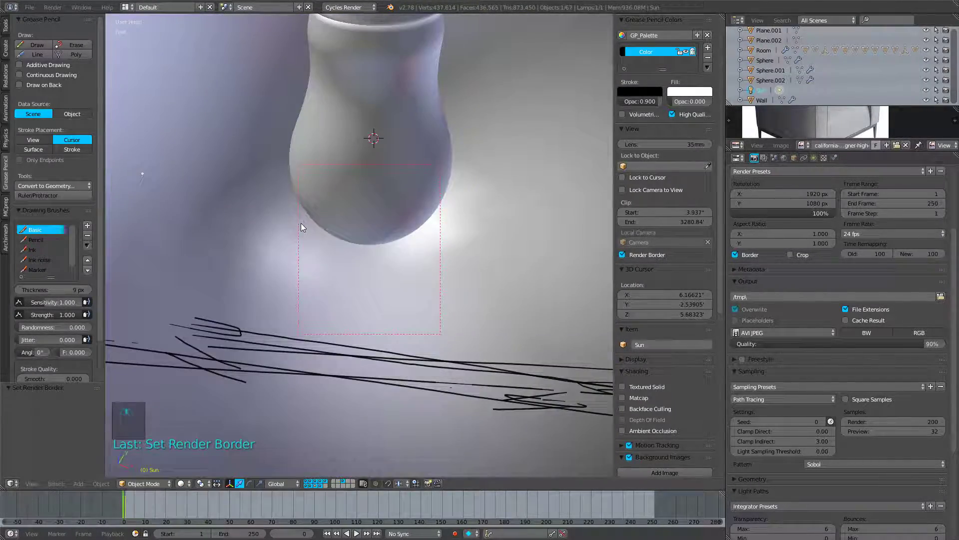
pyautogui.moveTo(336, 248); pyautogui.dragTo(358, 210, button='middle')
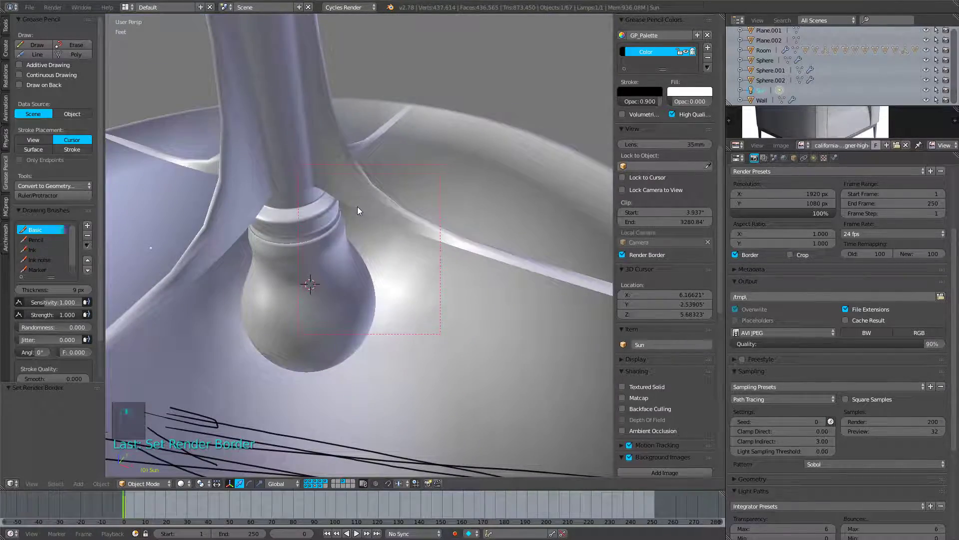
pyautogui.hotkey('shift', 'f')
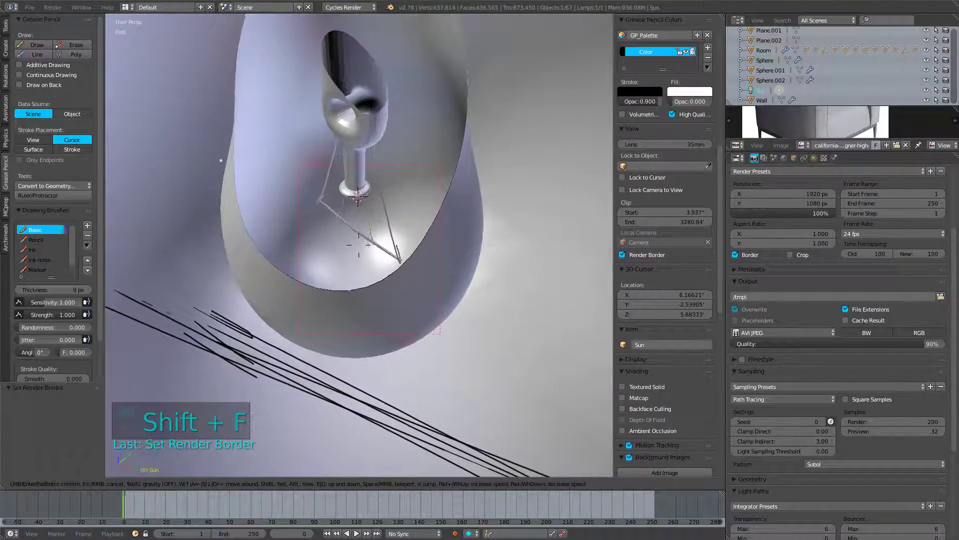
pyautogui.click(350, 224)
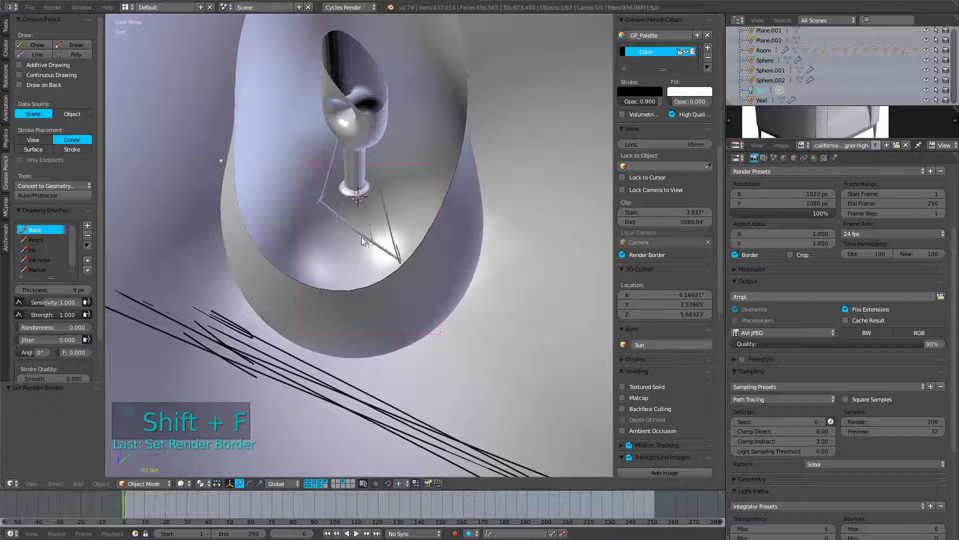
pyautogui.rightClick(361, 242)
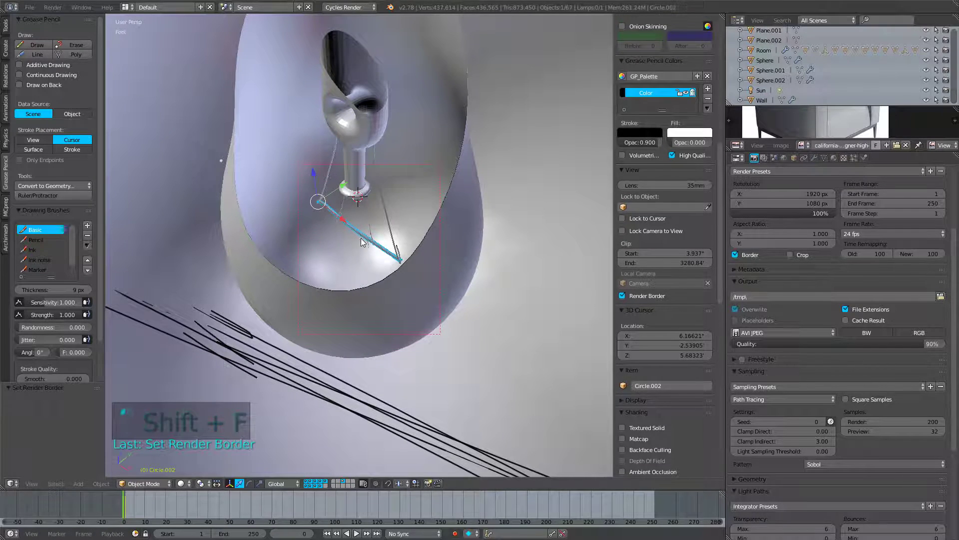
# Set the emission strength of the Filament material to 10000.
pyautogui.click(834, 158)
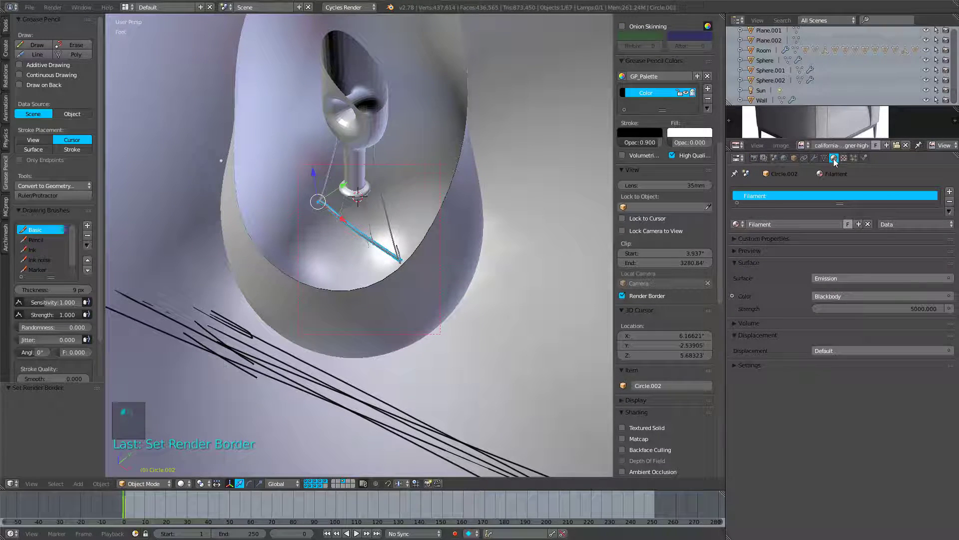
pyautogui.click(865, 308)
pyautogui.write('10')
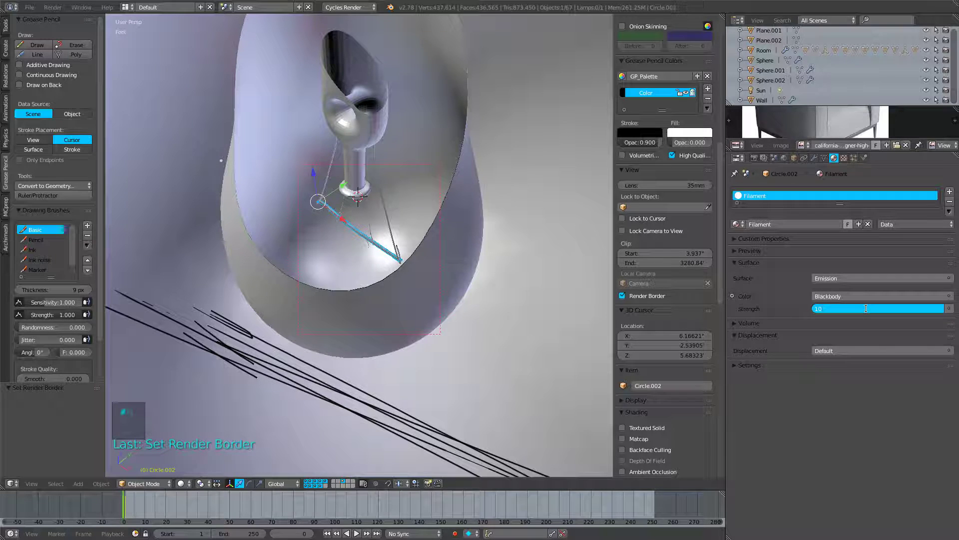
pyautogui.write('000')
pyautogui.press('Return')
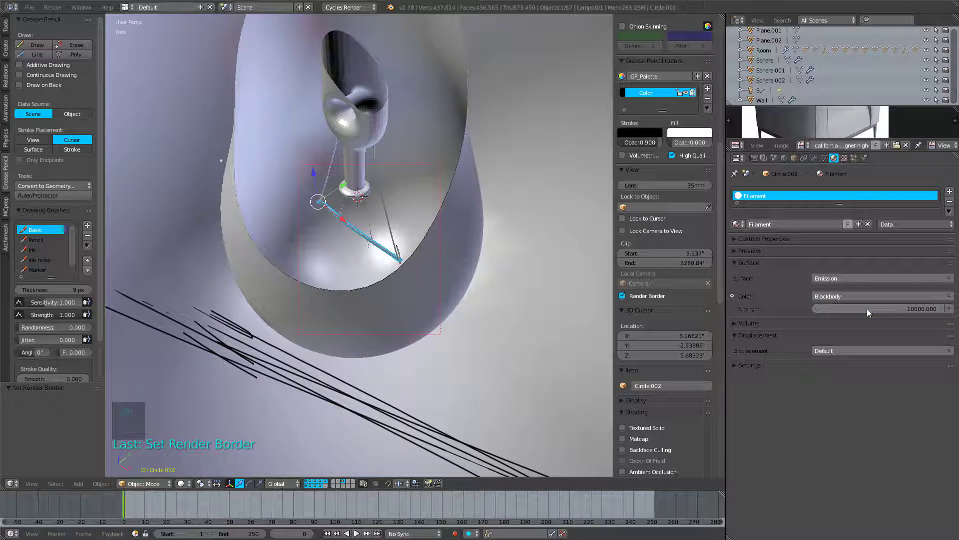
# Preview the bordered area rendered through the camera and reopen the render settings.
pyautogui.press('KP_0')
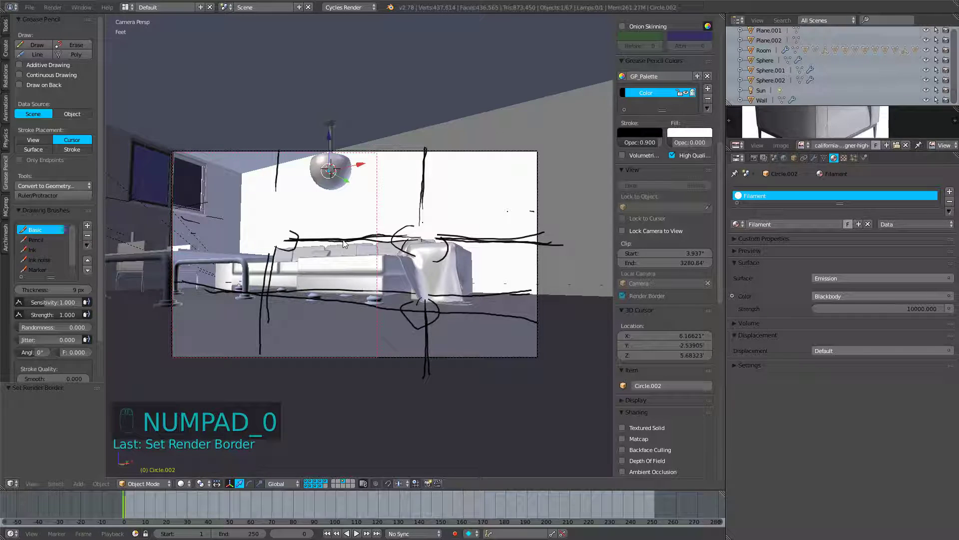
pyautogui.hotkey('shift', 'z')
pyautogui.hotkey('shift', 'z')
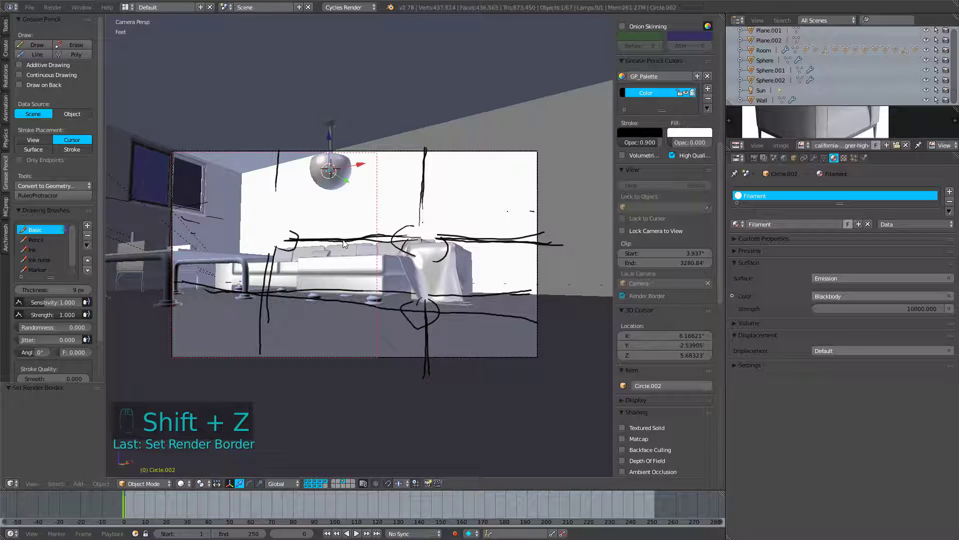
pyautogui.hotkey('shift', 'z')
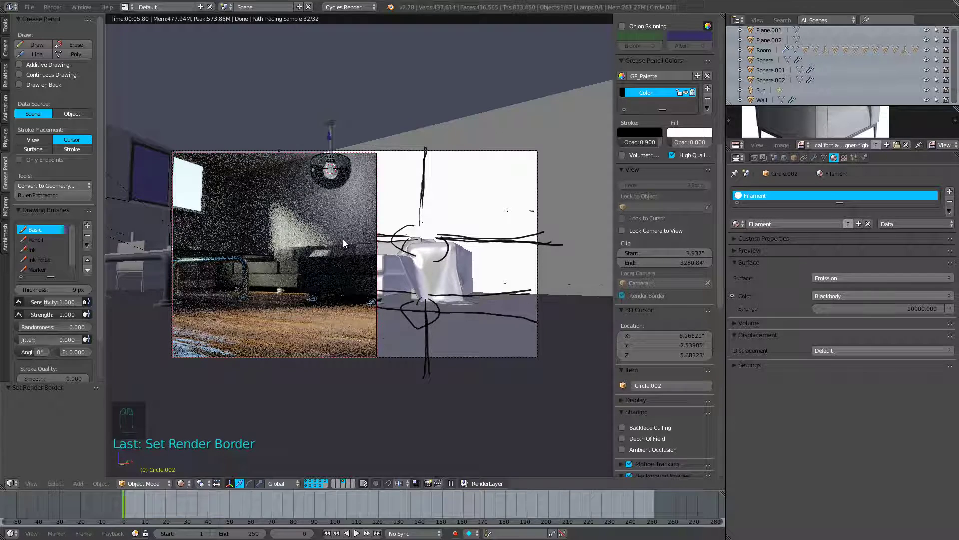
pyautogui.click(754, 158)
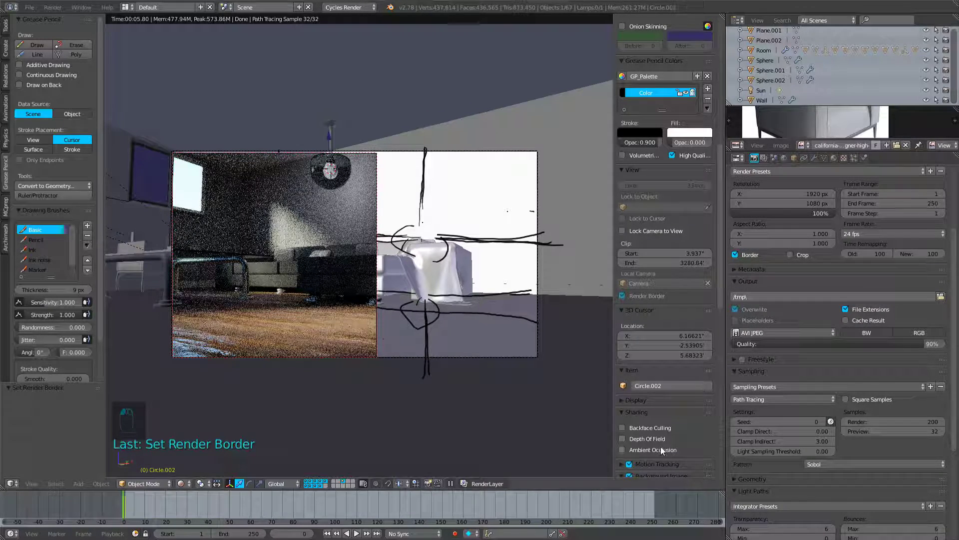